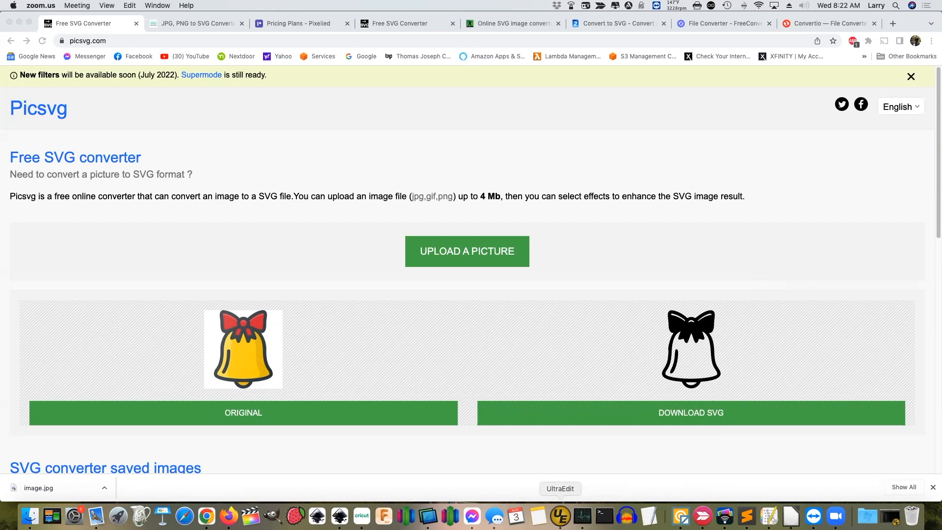
Switch to UltraEdit, examine the source code of inkscape_sample.svg from header to path data, and minimize the window.
left_click(560, 515)
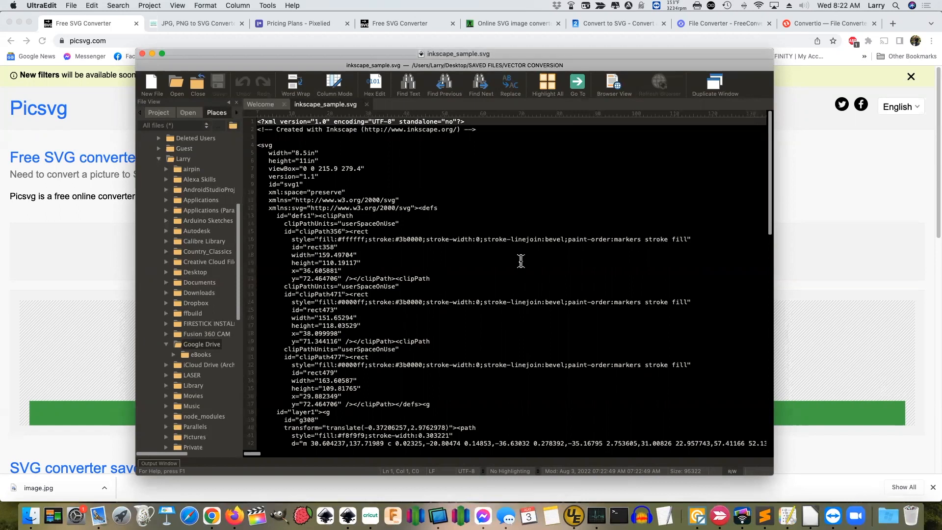
scroll(503, 261, "down", 10)
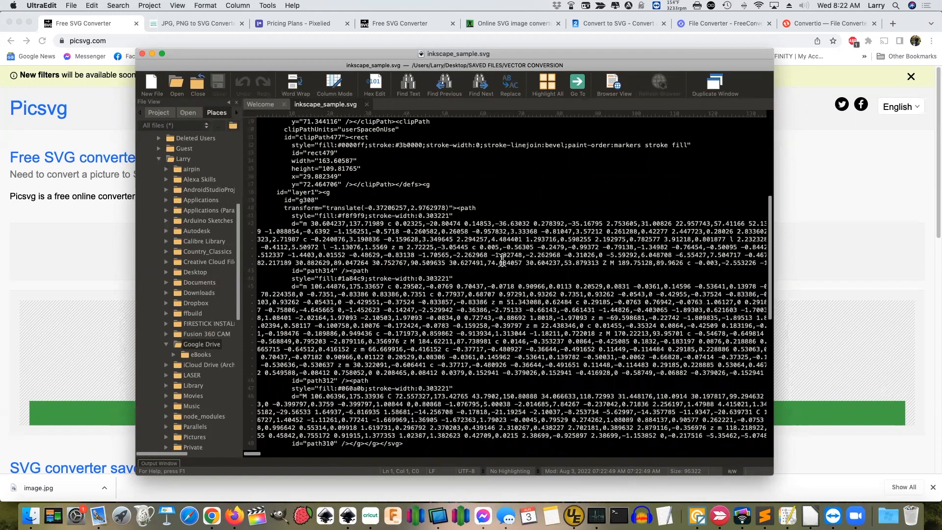
scroll(502, 261, "down", 5)
scroll(502, 260, "up", 6)
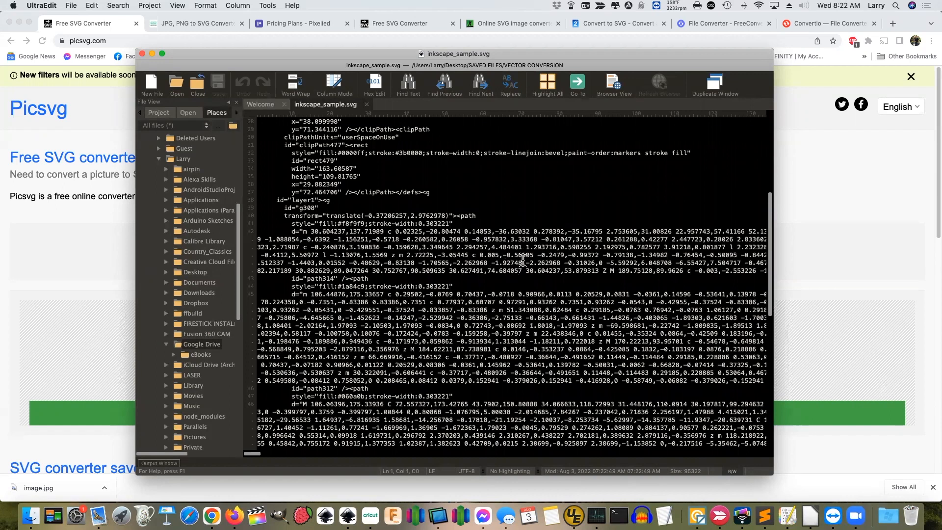
scroll(524, 259, "up", 5)
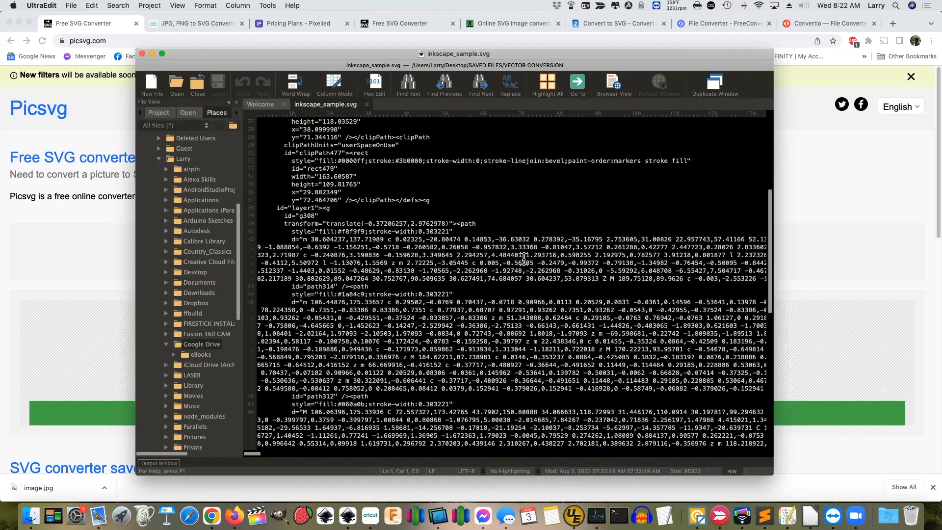
scroll(524, 258, "up", 5)
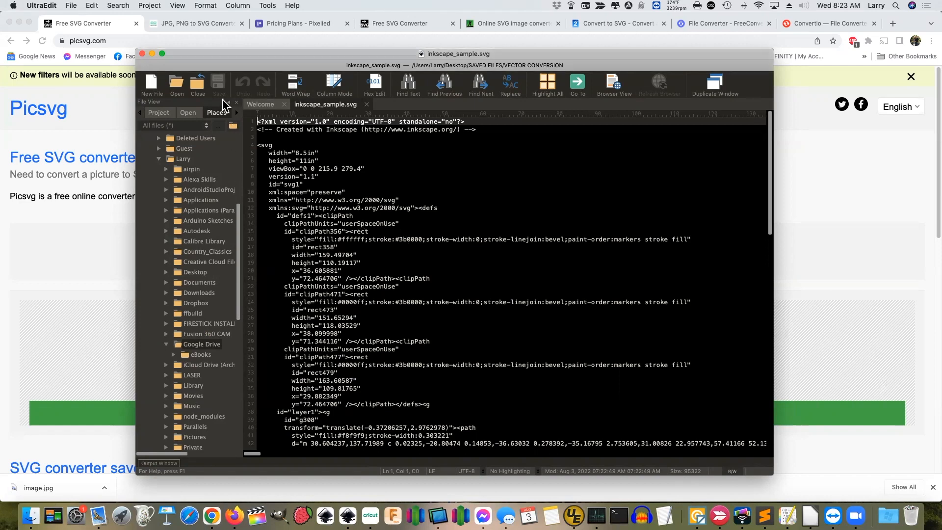
left_click(152, 53)
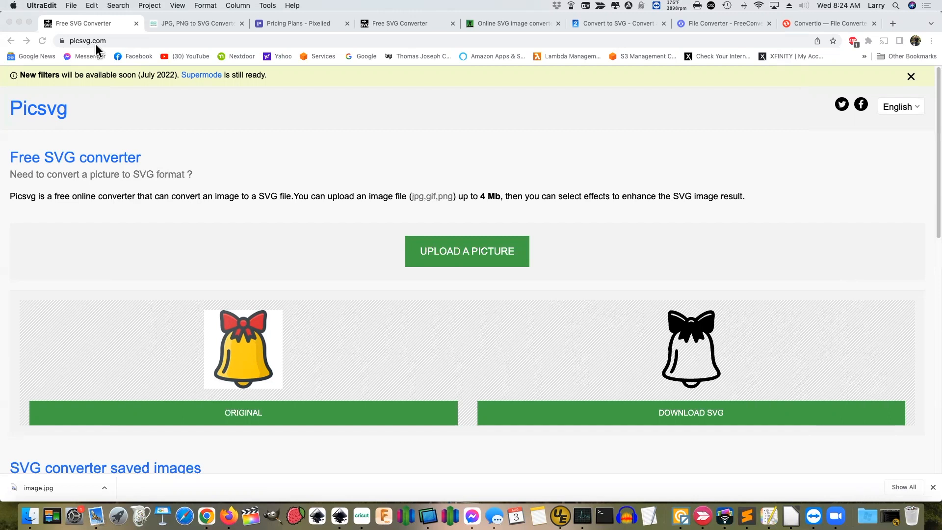
Review the open online SVG converter sites, including pngtosvg, Picsvg, Online-Convert, Img2Go, FreeConvert and Convertio, and return to the first Picsvg page.
left_click(169, 21)
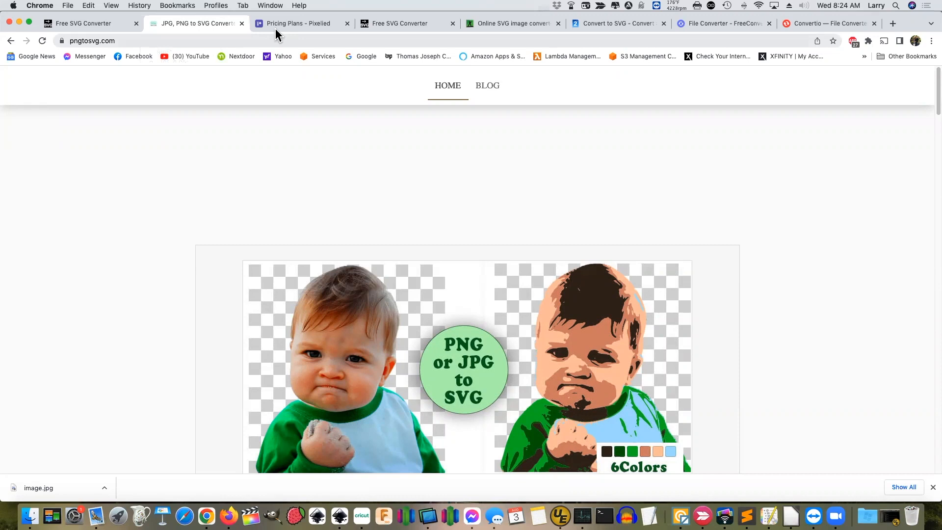
left_click(290, 22)
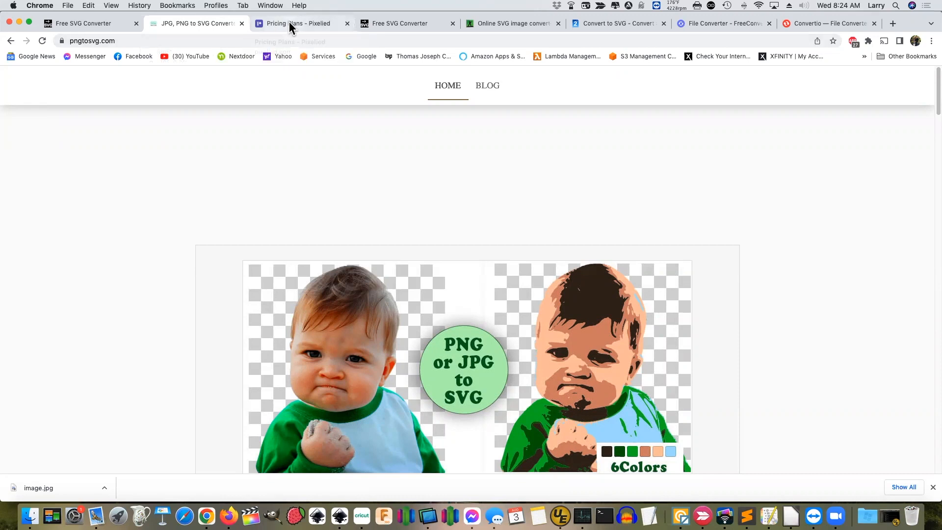
left_click(375, 25)
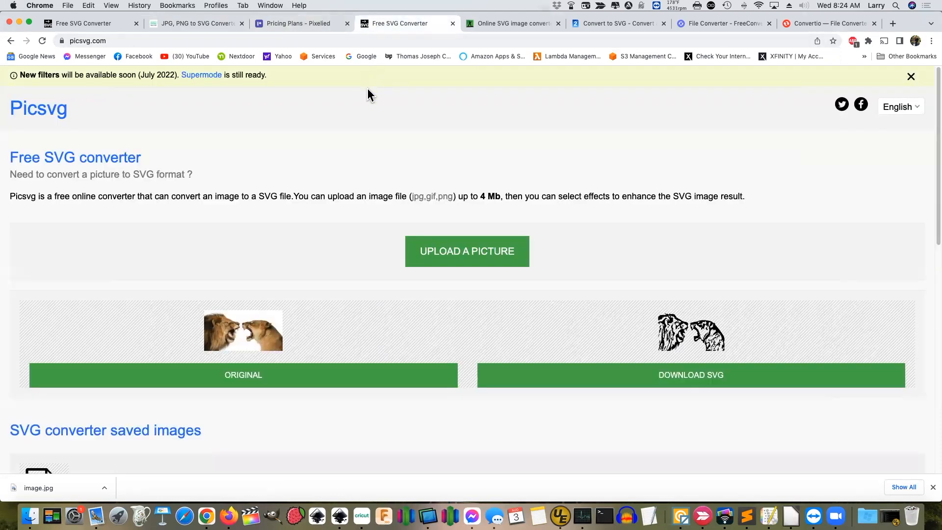
left_click(504, 26)
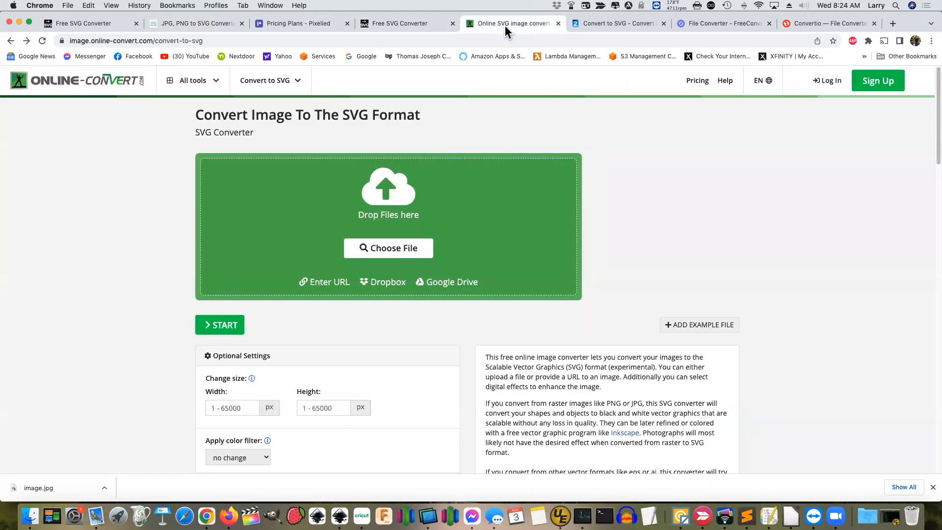
left_click(605, 22)
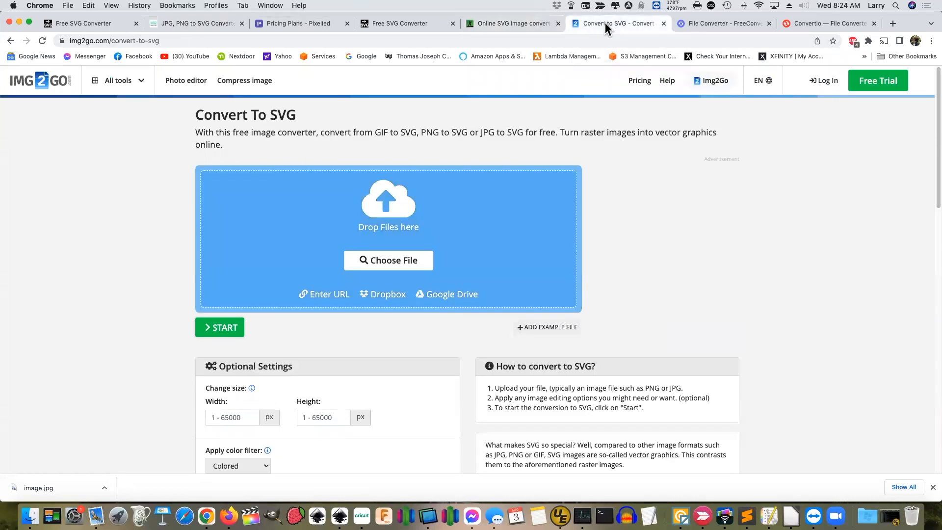
left_click(532, 24)
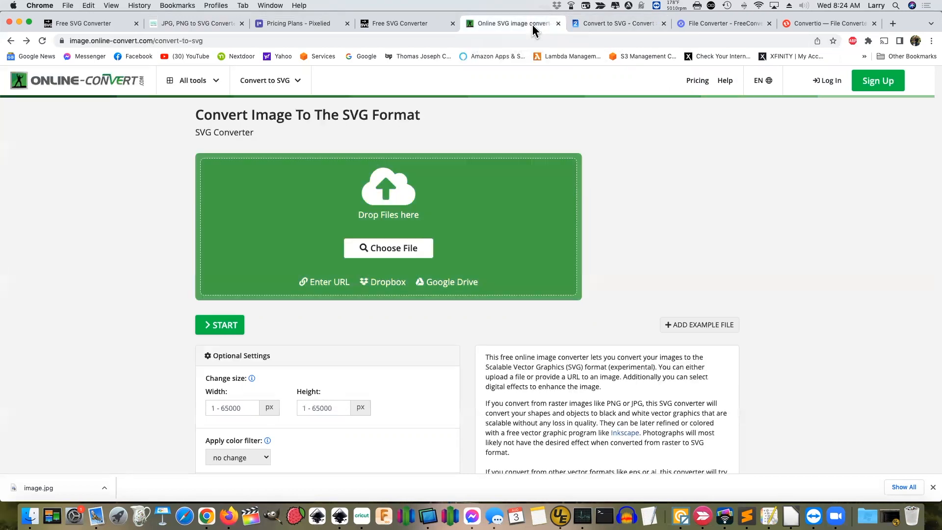
left_click(638, 22)
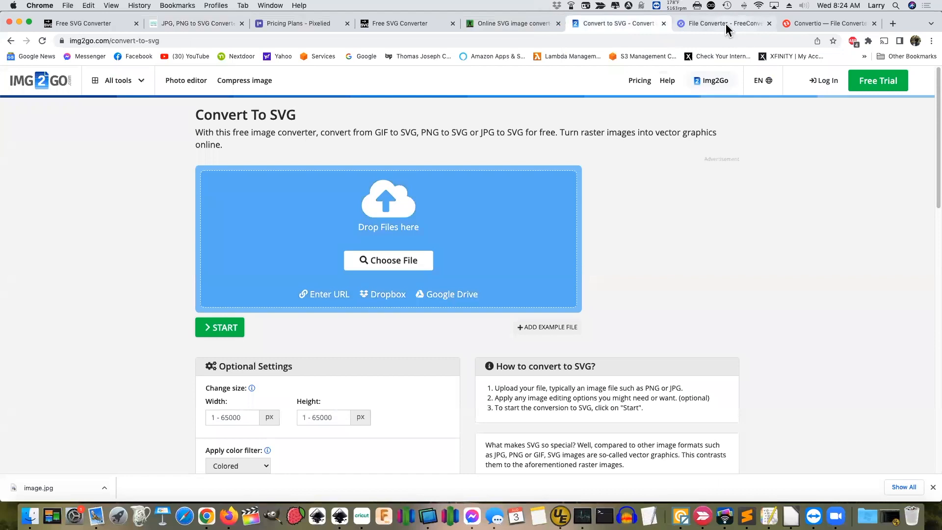
left_click(716, 25)
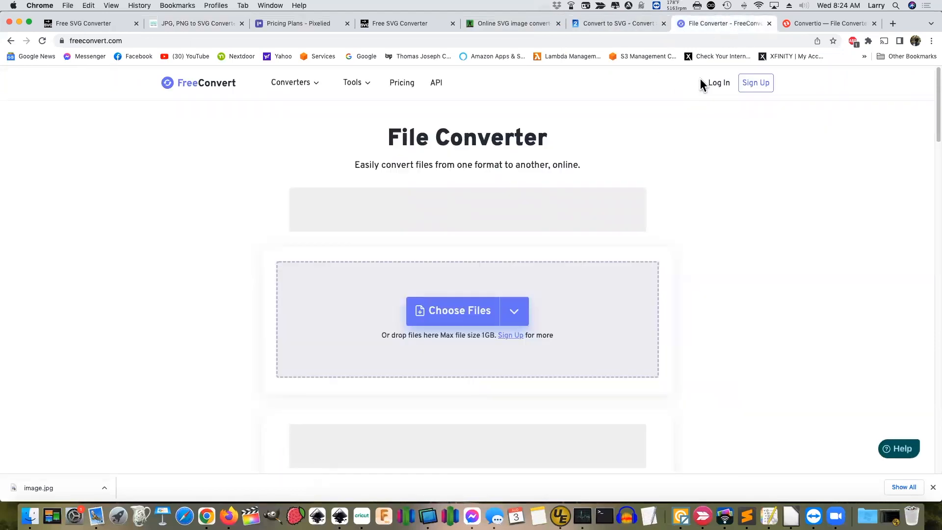
left_click(791, 29)
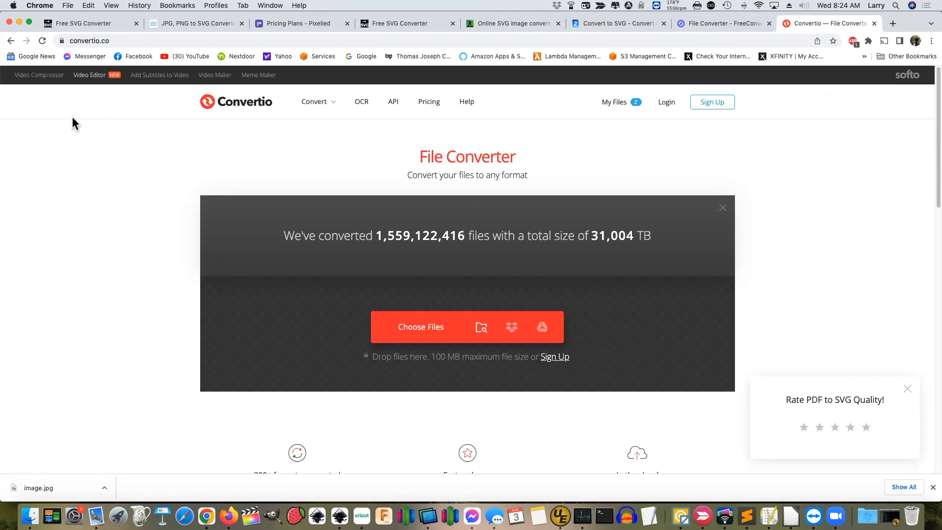
left_click(107, 24)
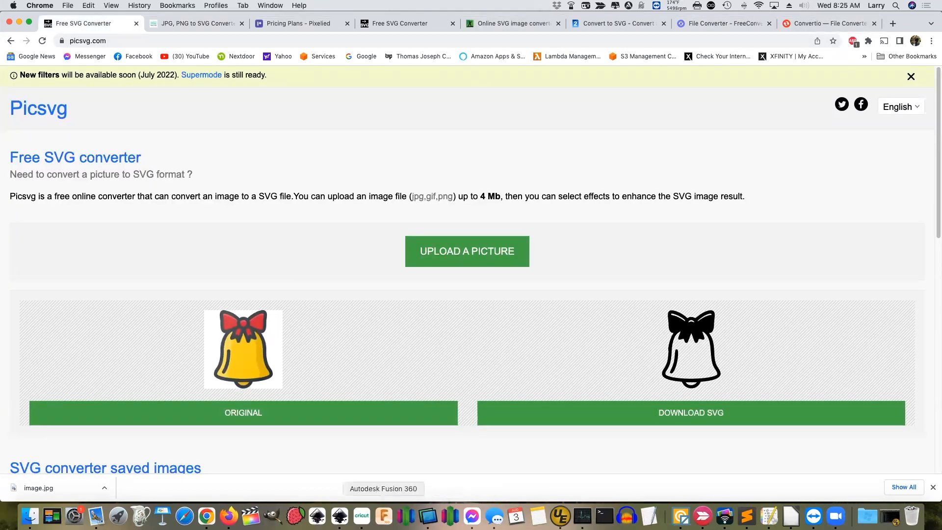
Switch to Cricut Design Space, view the INKSCAPE imagetest design and open the saved projects.
left_click(361, 515)
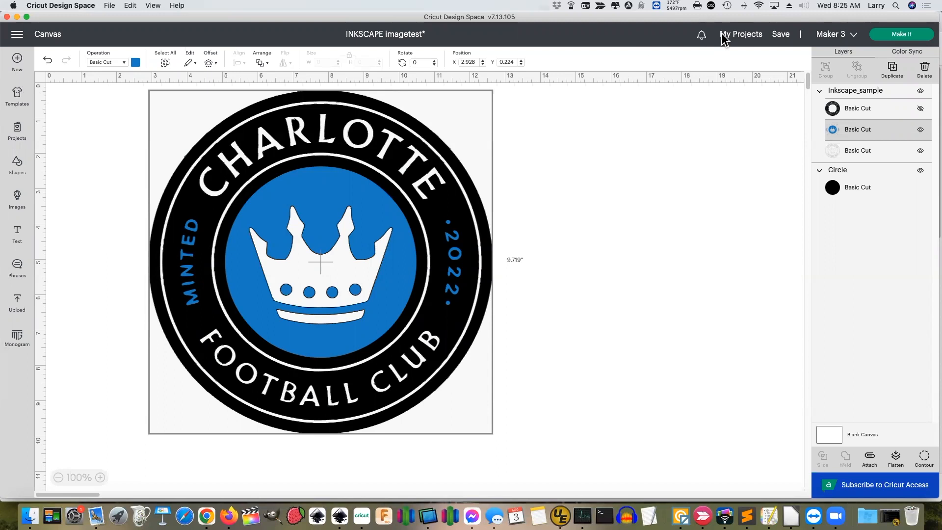
left_click(739, 37)
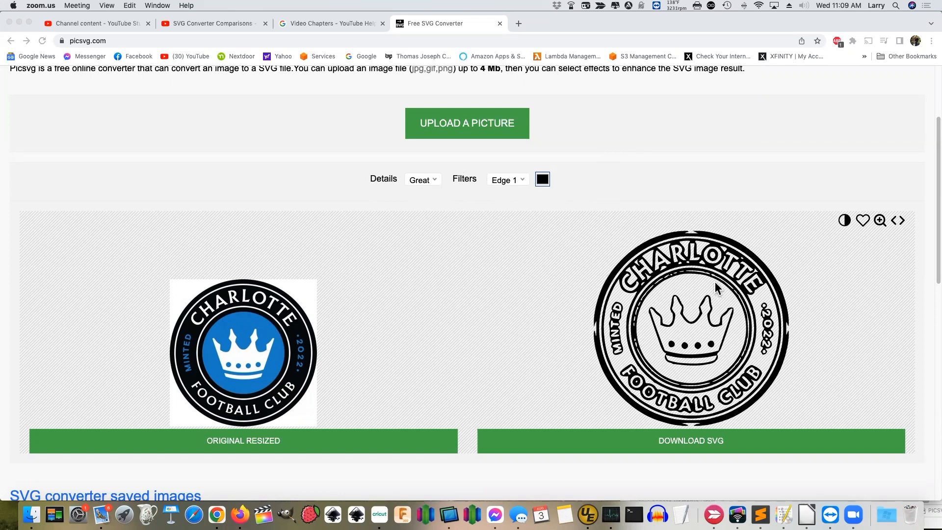
Try the Edge 2, Edge 3 and Edge 4 filters in turn on the Charlotte Football Club logo in Picsvg.
left_click(522, 182)
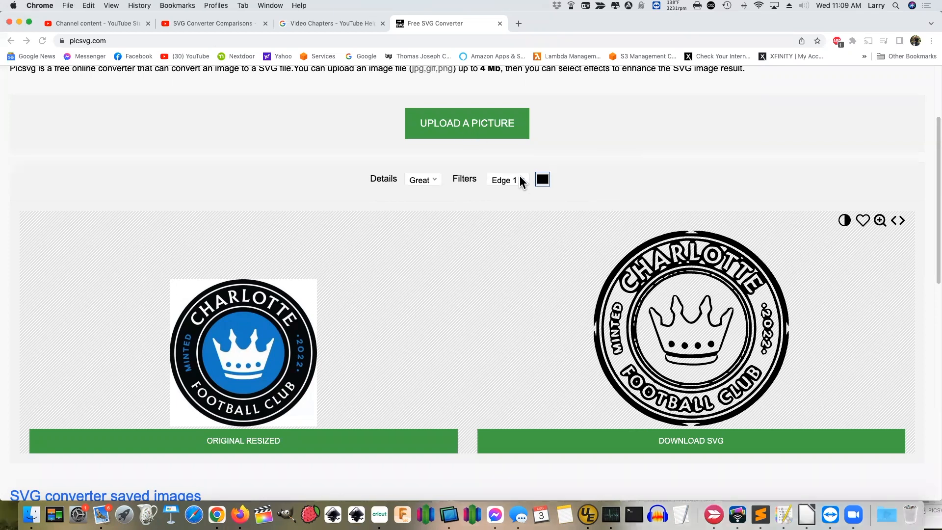
left_click(522, 183)
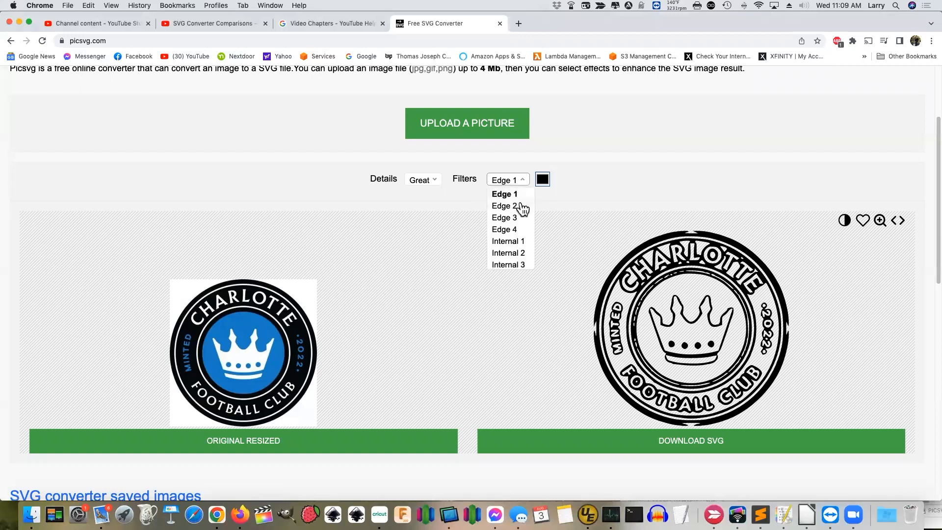
left_click(523, 208)
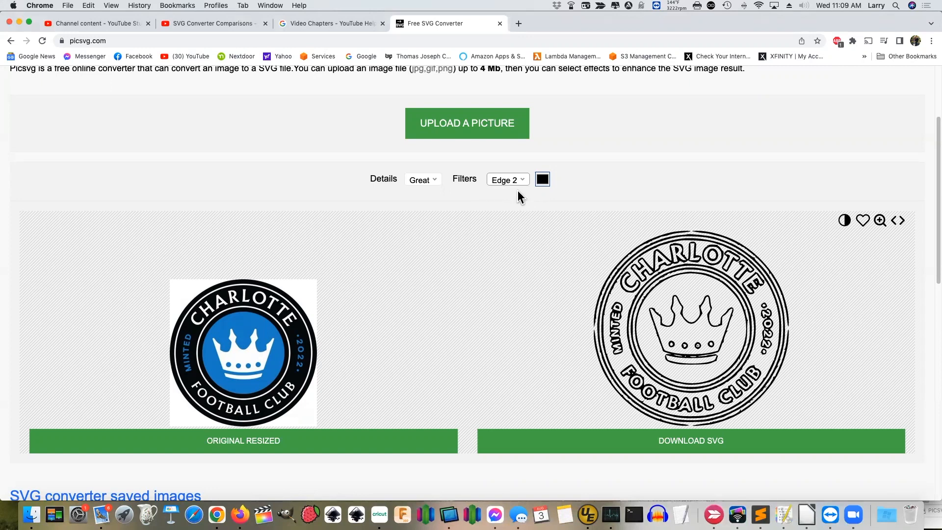
left_click(521, 181)
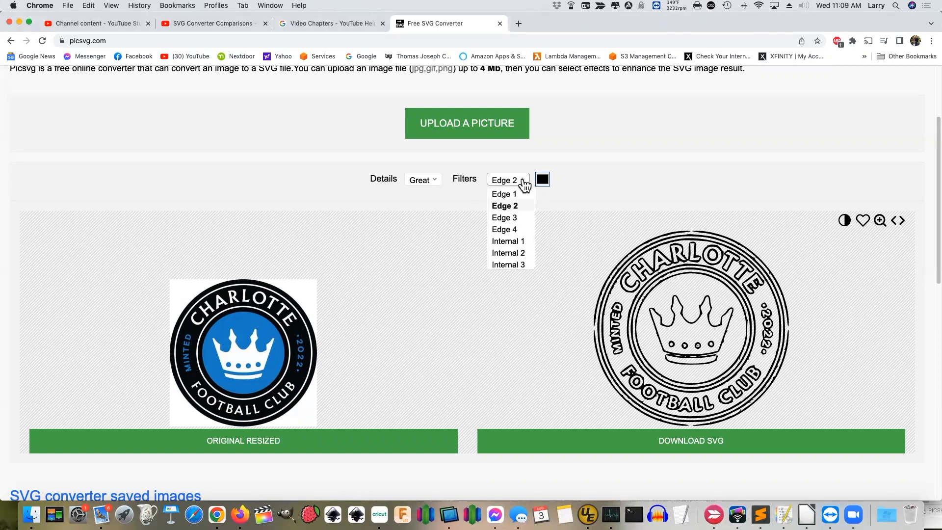
left_click(512, 217)
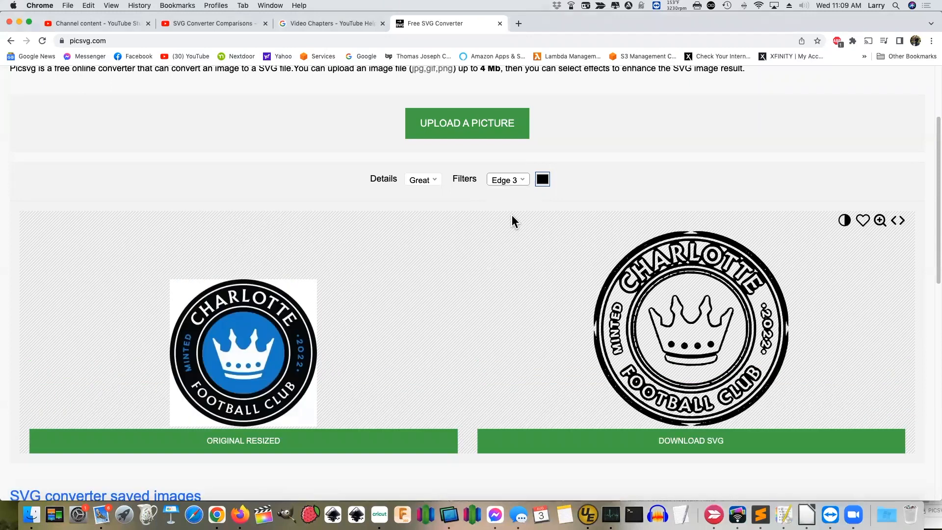
left_click(516, 181)
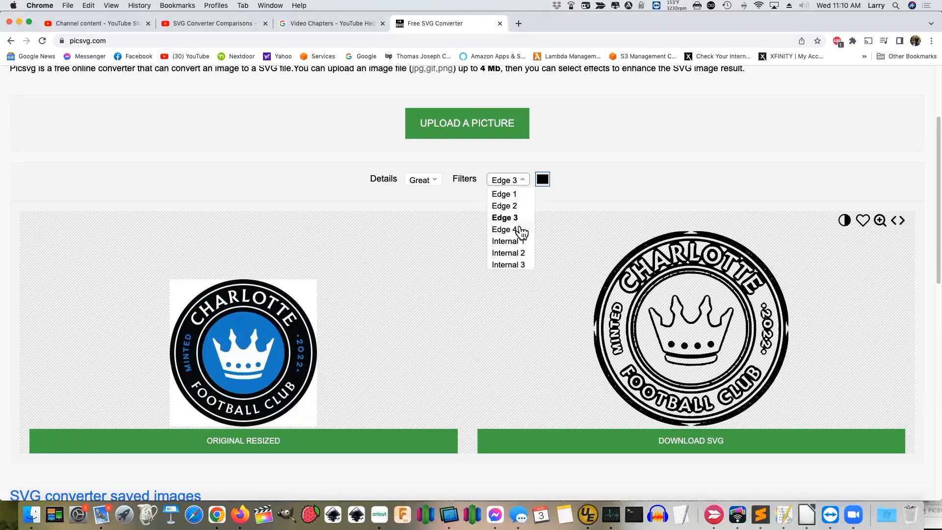
left_click(511, 229)
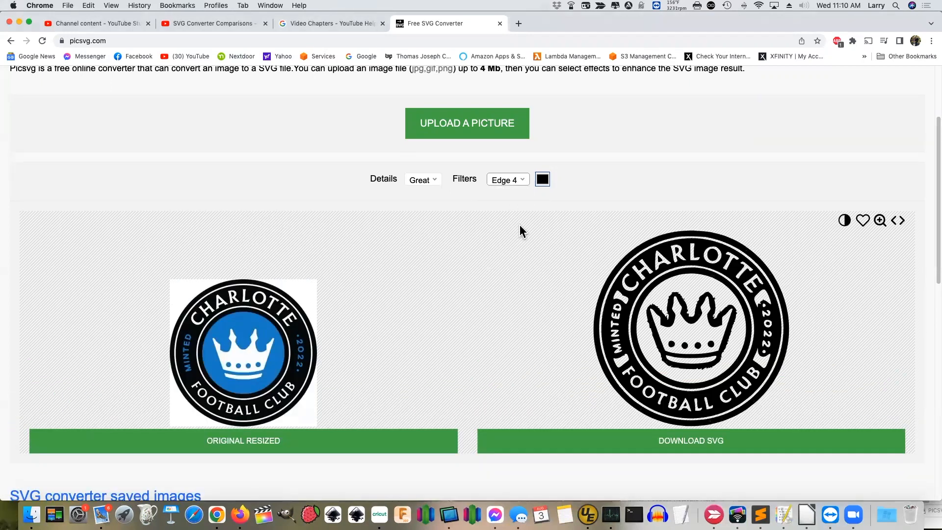
Try the Internal 1 and Internal 2 filters on the logo conversion, and settle on the Internal 3 filter.
left_click(525, 183)
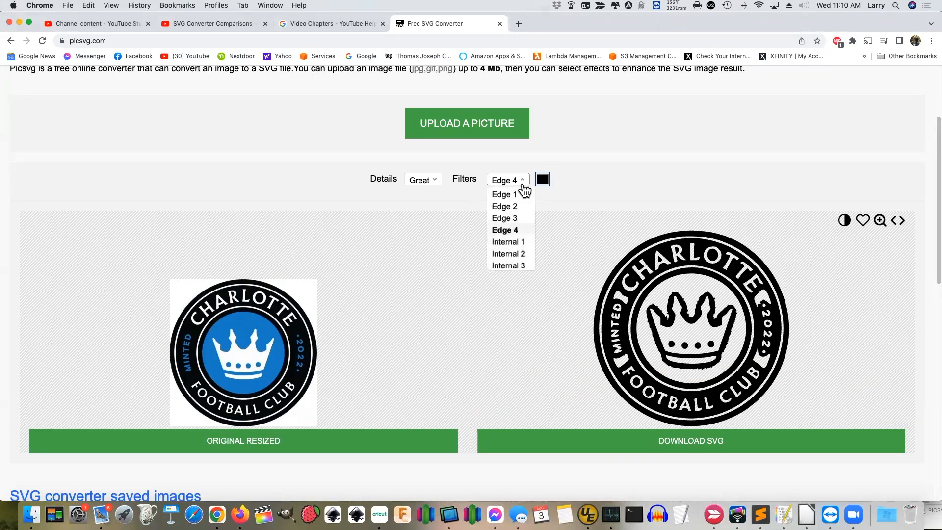
left_click(508, 241)
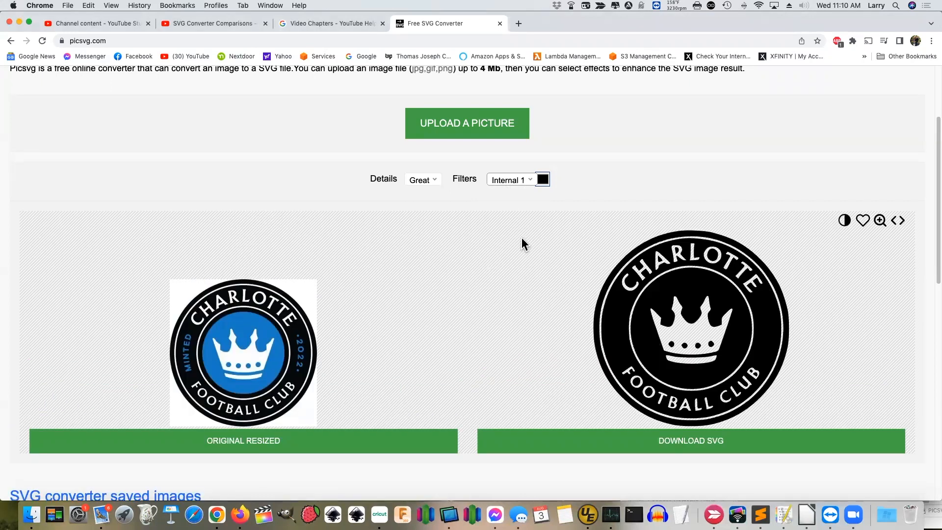
left_click(533, 182)
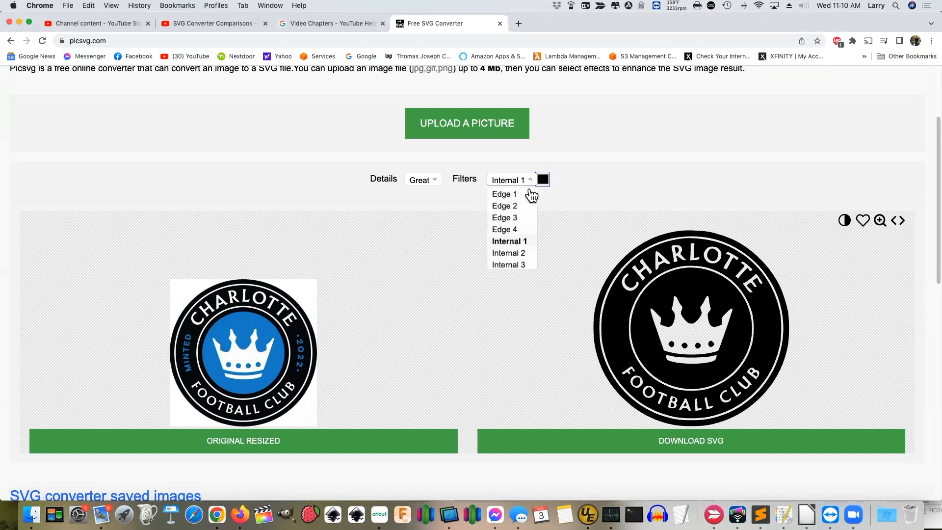
left_click(521, 253)
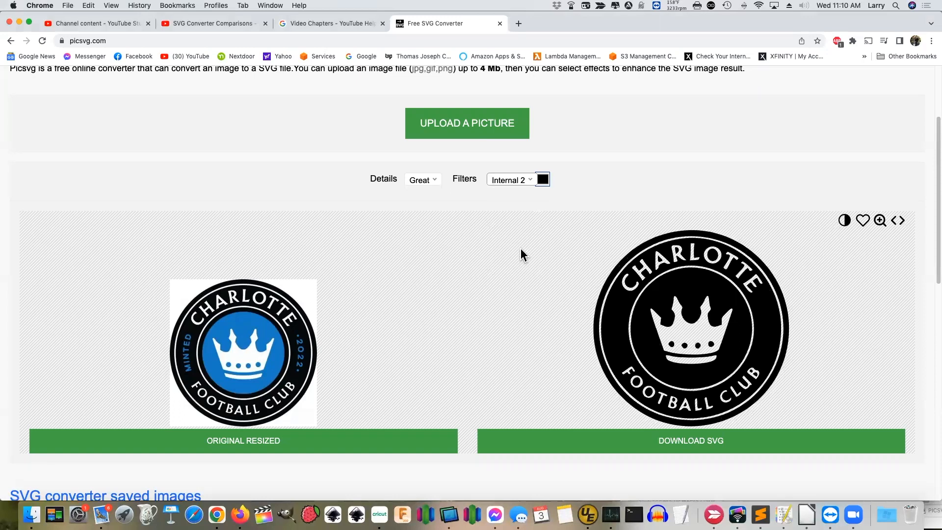
left_click(531, 181)
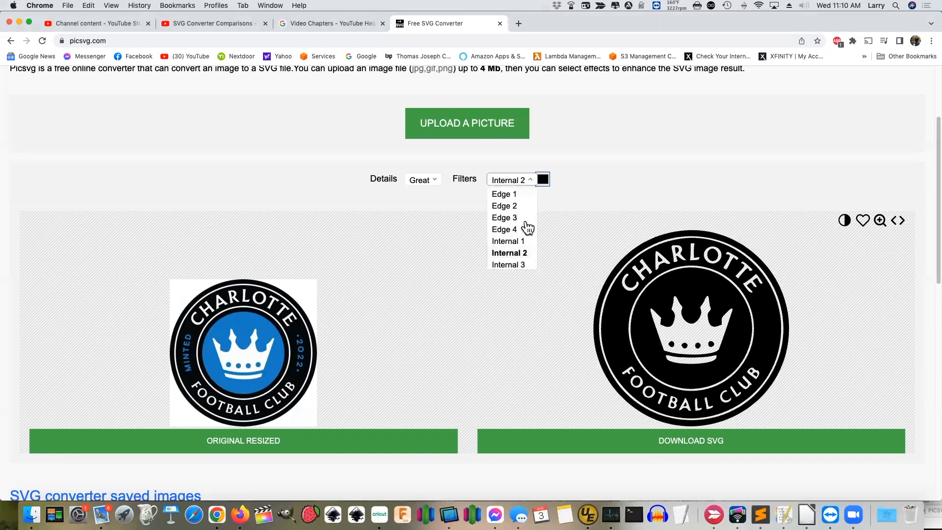
left_click(521, 265)
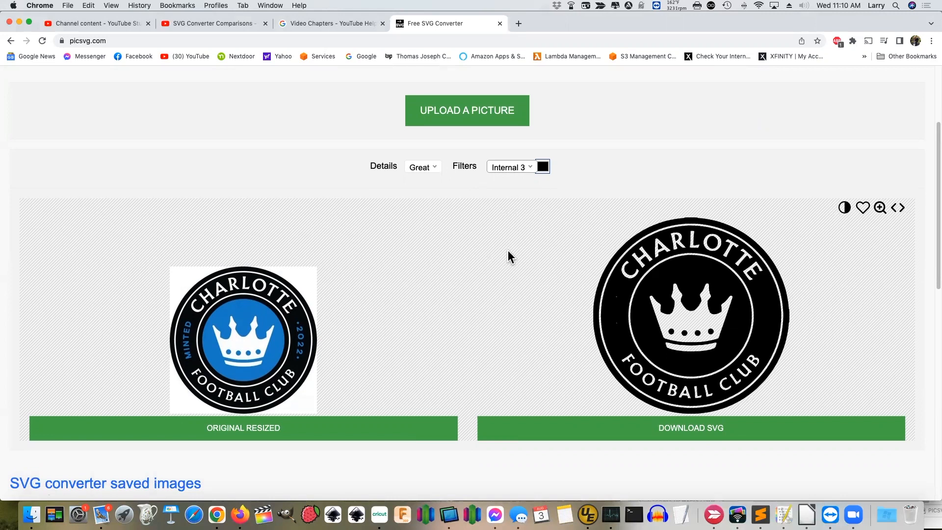
Download the converted logo to the Desktop as picsvg.svg.
scroll(508, 255, "down", 1)
left_click(646, 419)
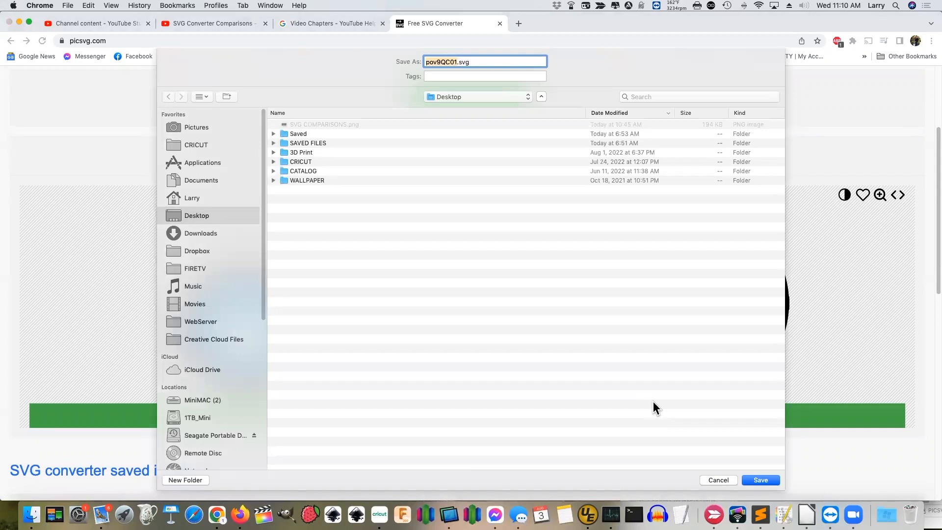
type("picsvg")
key("Return")
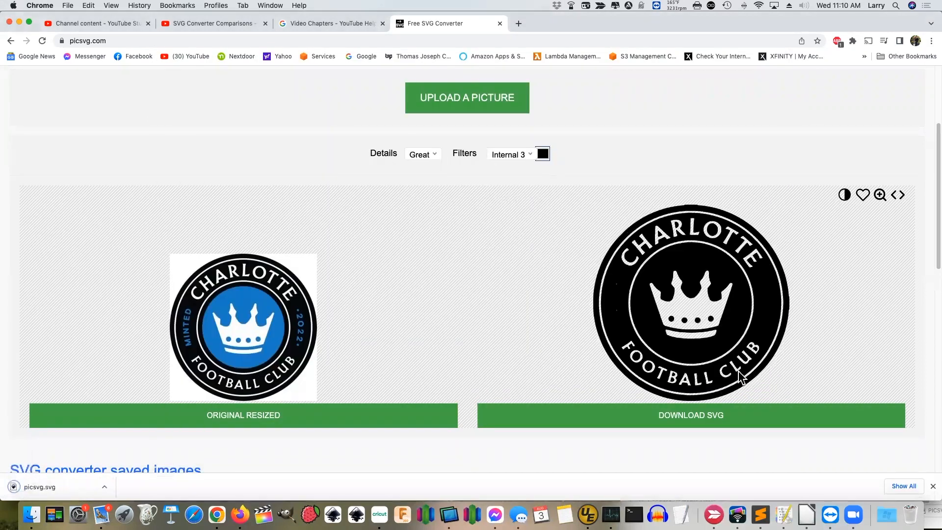
Switch to Cricut Design Space, upload picsvg.svg from the Desktop as a cut image and add it to the canvas.
left_click(379, 514)
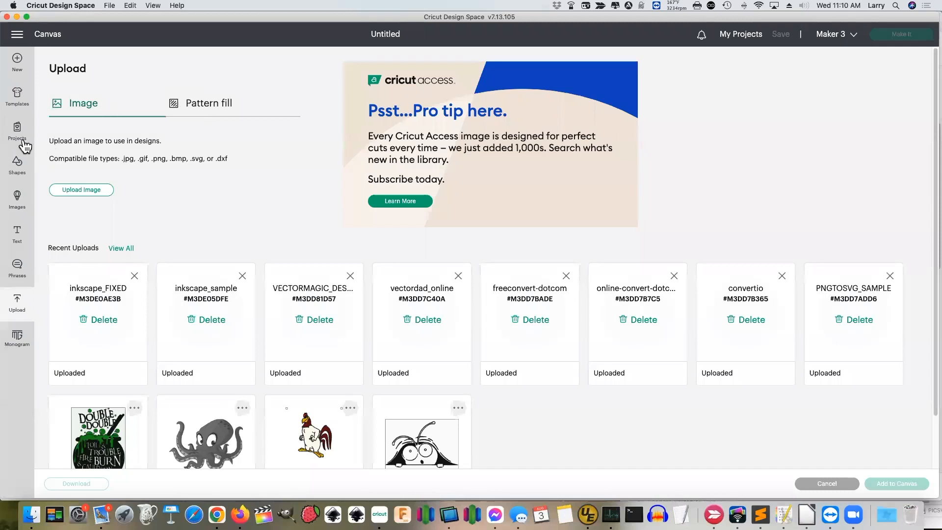
left_click(90, 191)
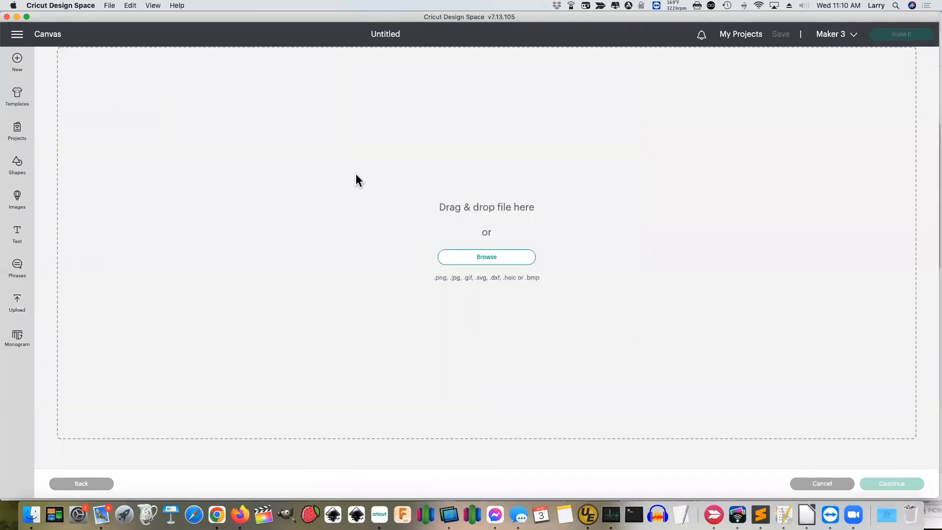
left_click(466, 263)
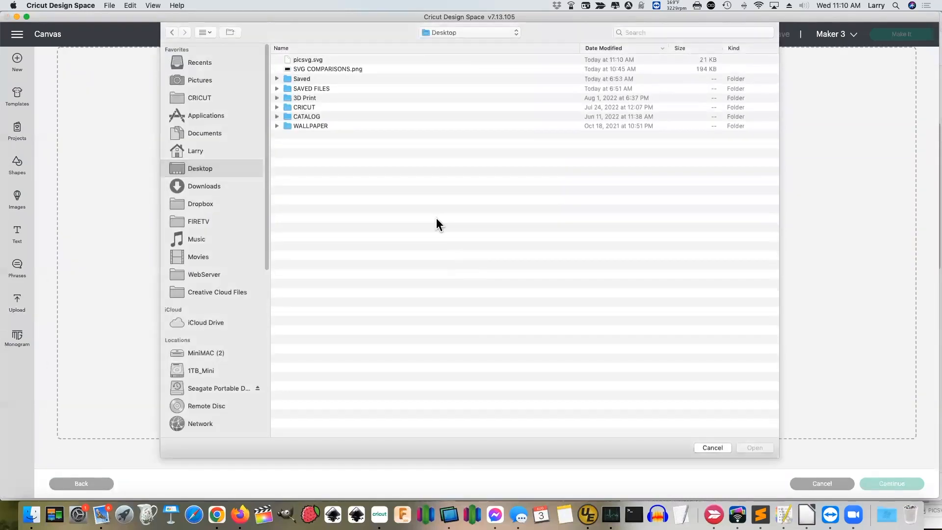
left_click(307, 60)
left_click(742, 444)
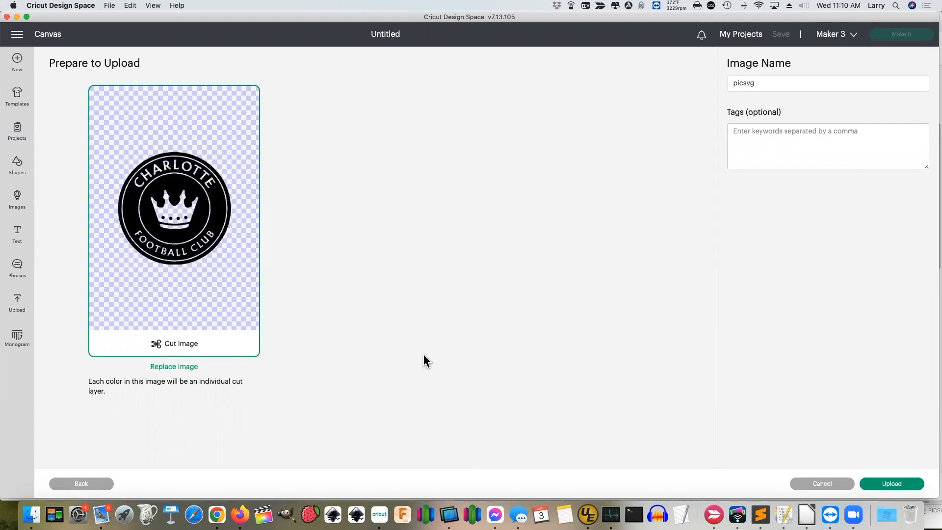
left_click(901, 484)
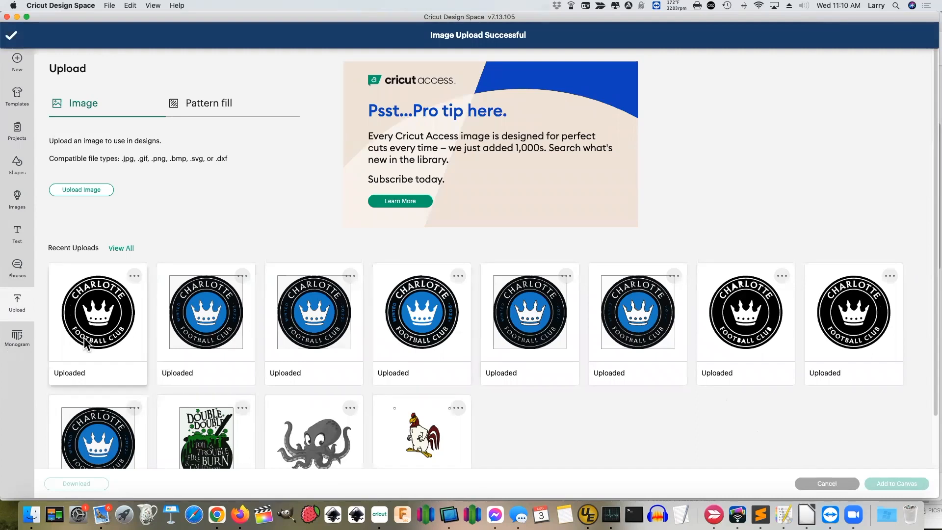
left_click(885, 488)
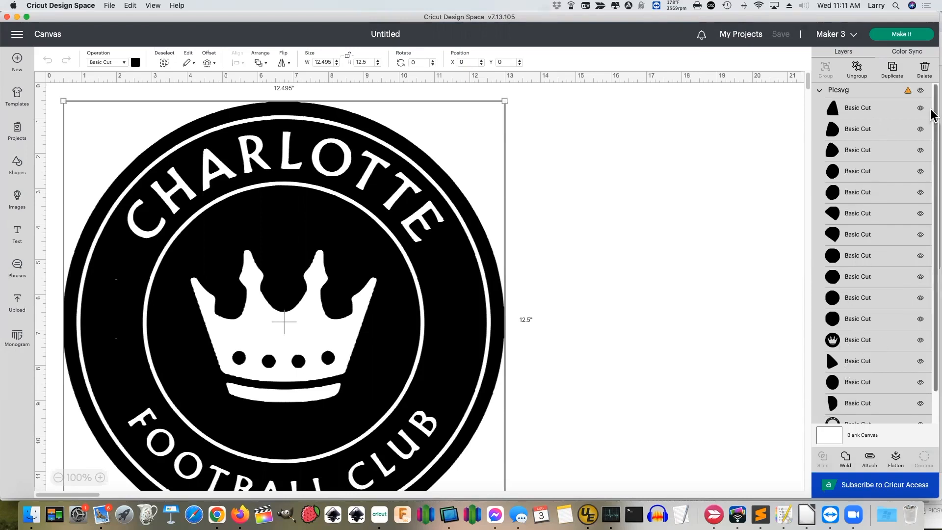
Look through the Picsvg layers and recolor the inner circle layer around the crown purple.
scroll(933, 193, "down", 2)
scroll(931, 117, "up", 2)
scroll(931, 117, "up", 1)
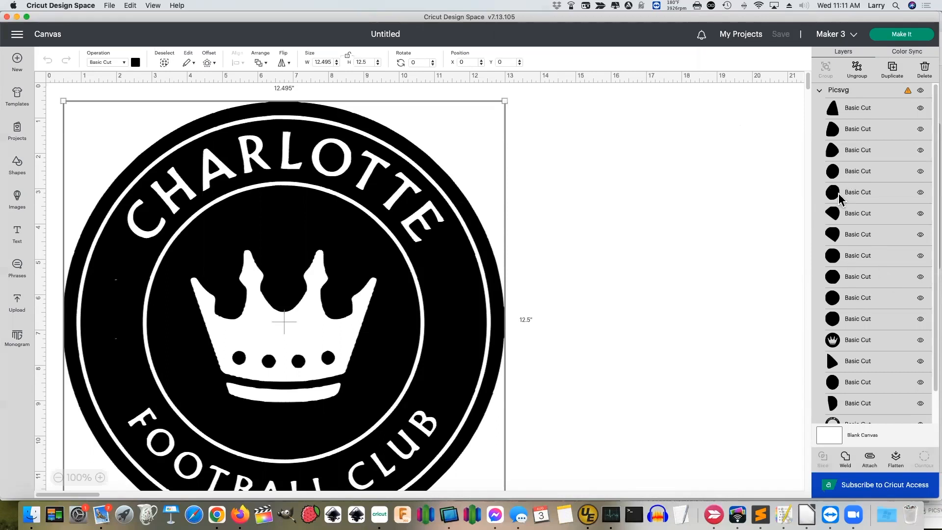
left_click(863, 340)
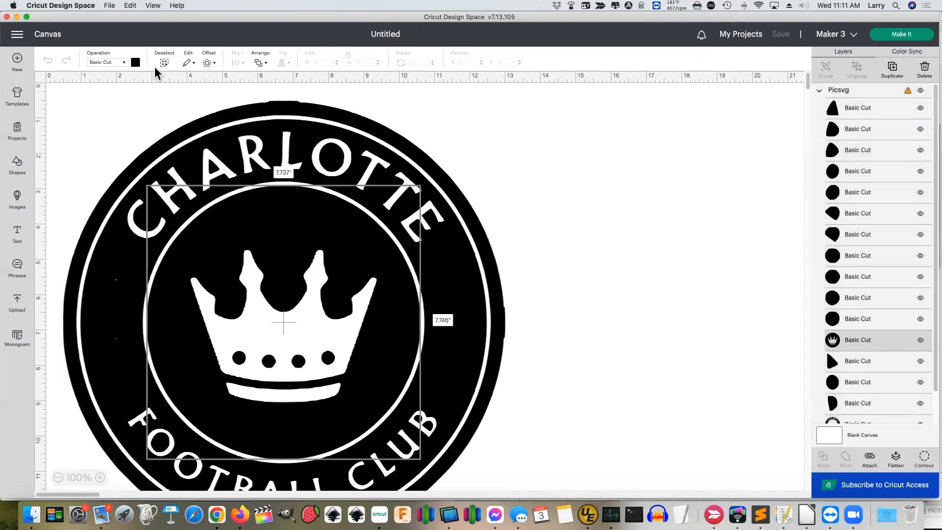
left_click(136, 62)
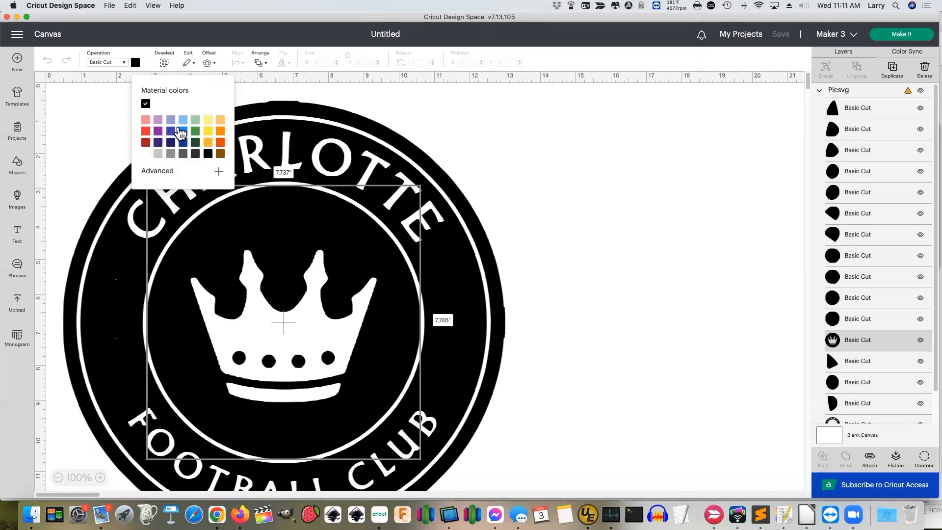
left_click(158, 130)
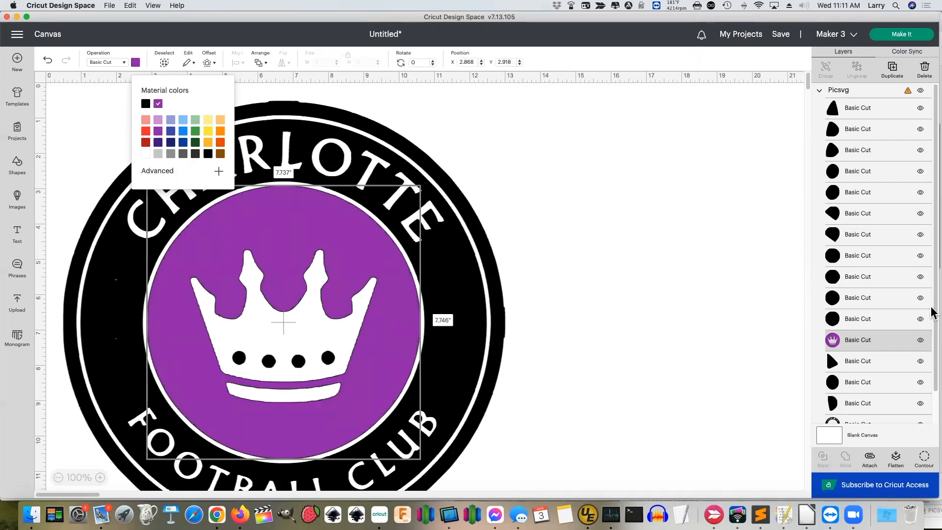
Select the lettering ring, crown dot and letter piece layers one by one to examine how the Picsvg logo is separated.
scroll(854, 383, "down", 2)
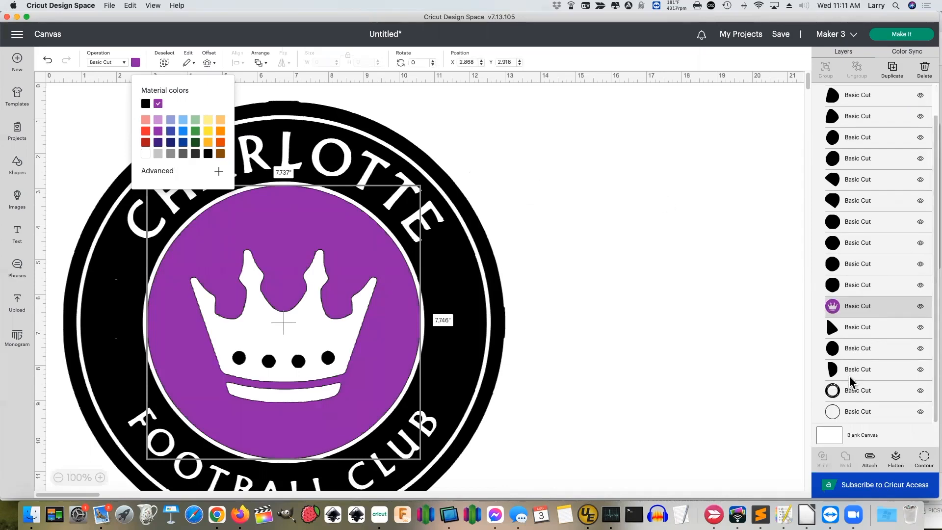
left_click(876, 395)
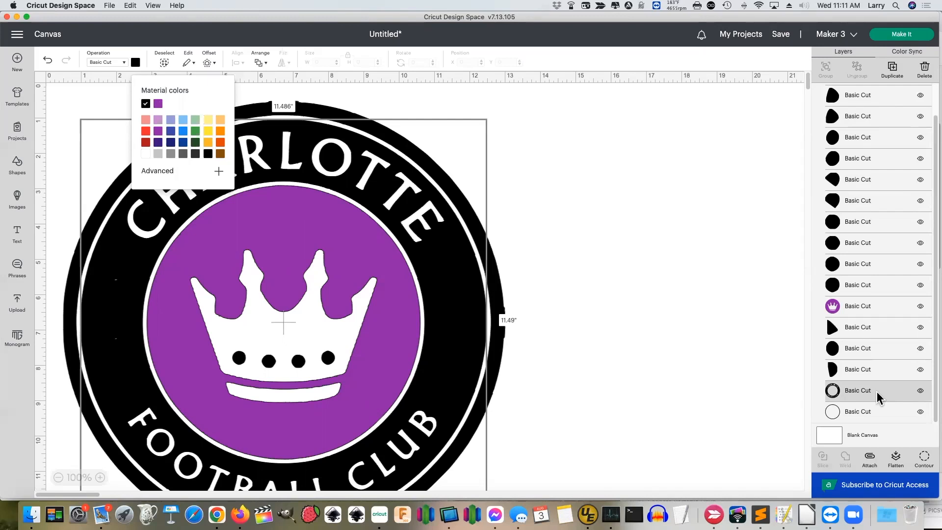
left_click(885, 262)
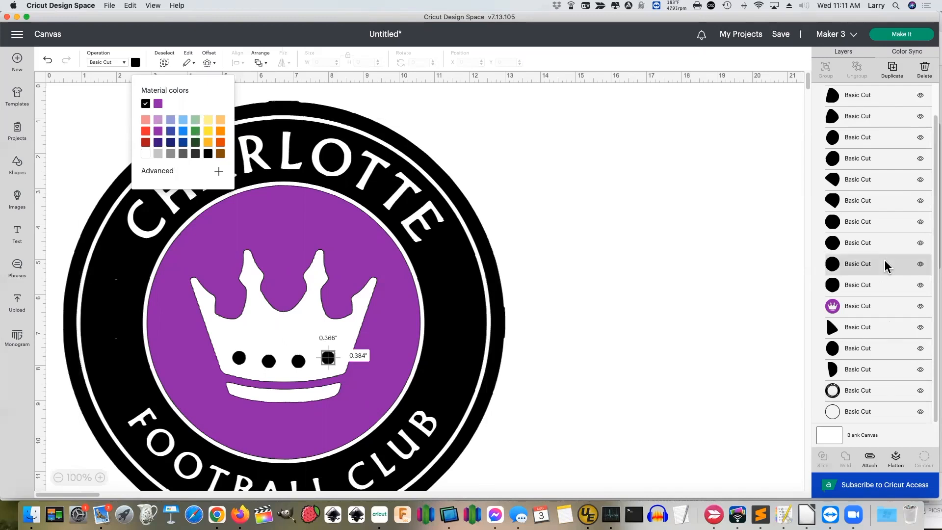
left_click(863, 245)
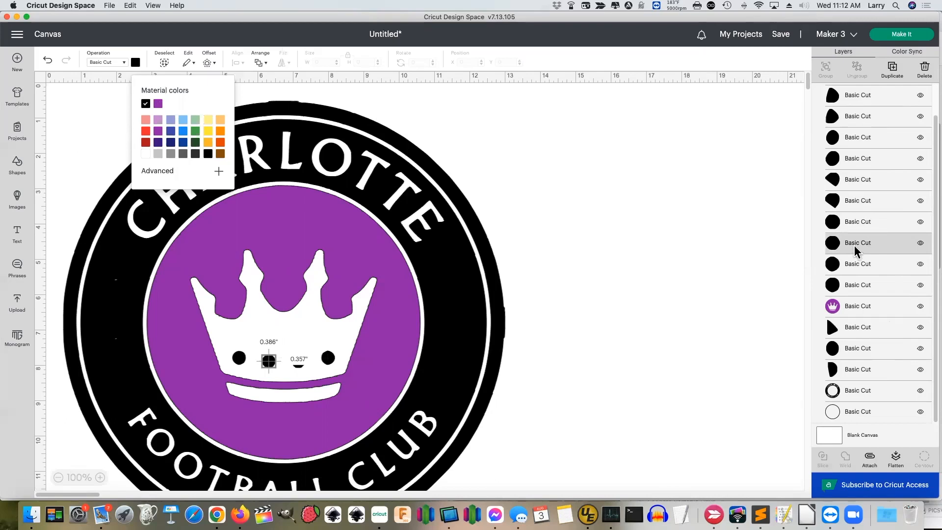
left_click(869, 220)
left_click(871, 205)
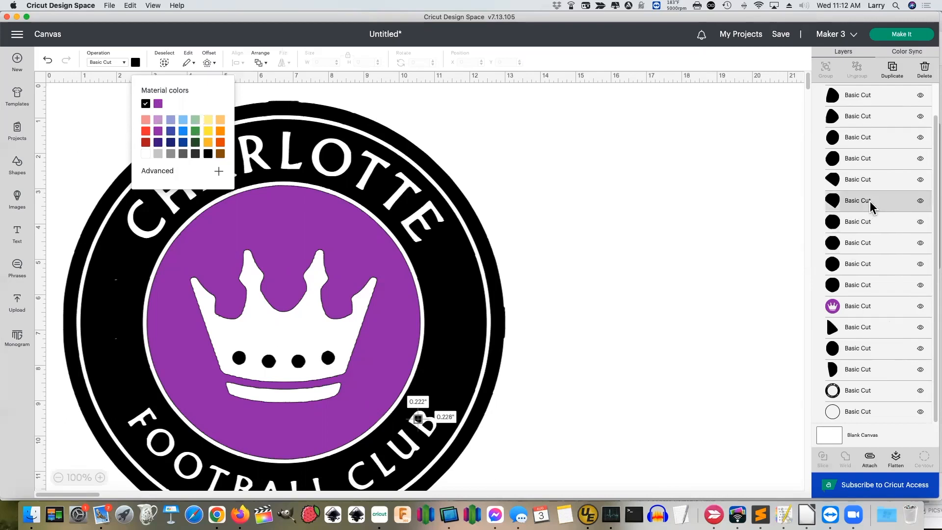
Deselect the layer and start a new project, replacing the unsaved Picsvg design on the canvas.
left_click(670, 270)
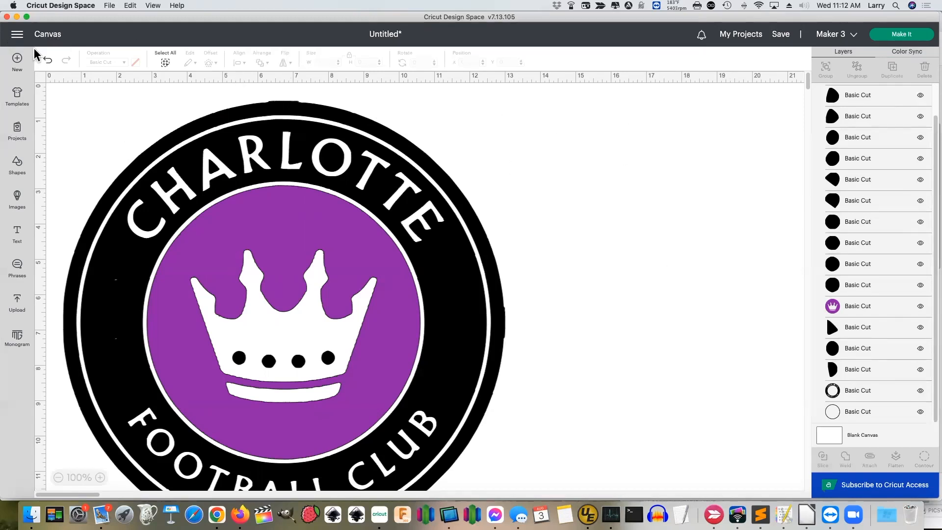
left_click(18, 62)
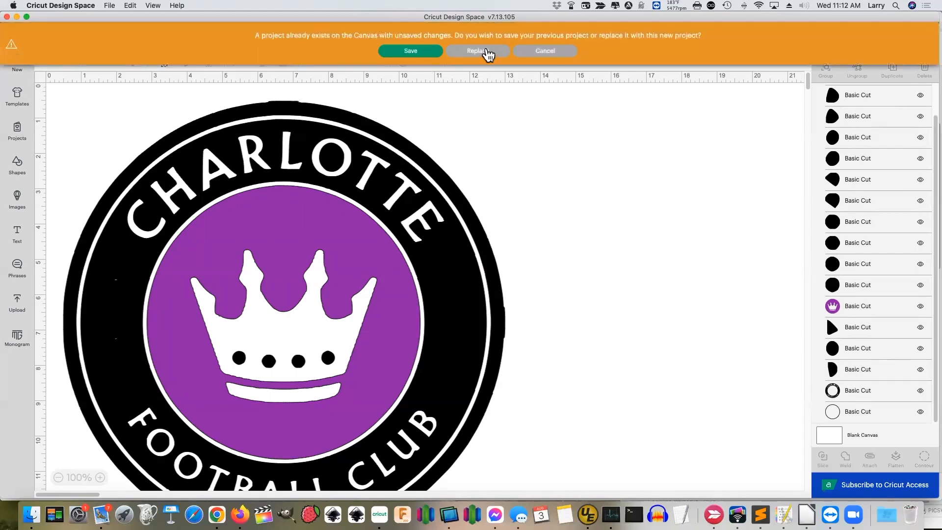
left_click(487, 52)
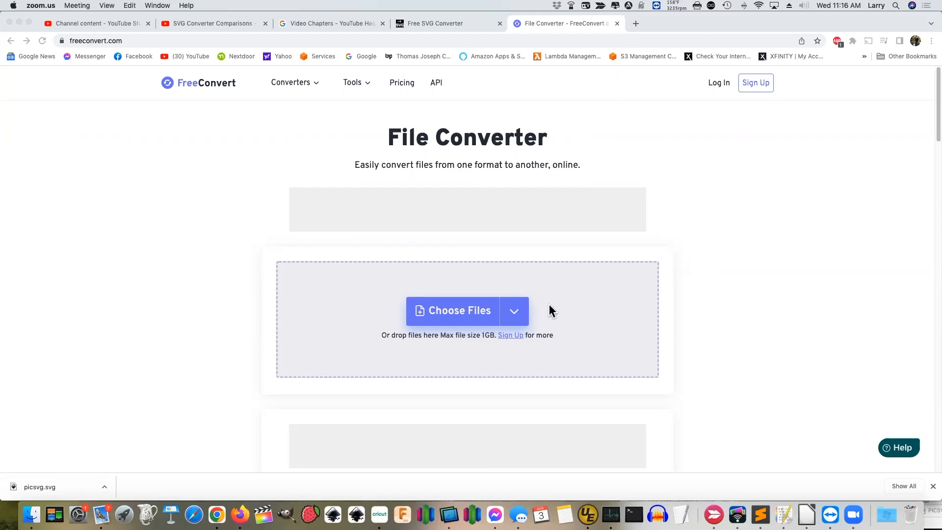
Load SAMPLE.jpg from the VECTOR CONVERSION folder into FreeConvert and convert it to SVG.
left_click(467, 318)
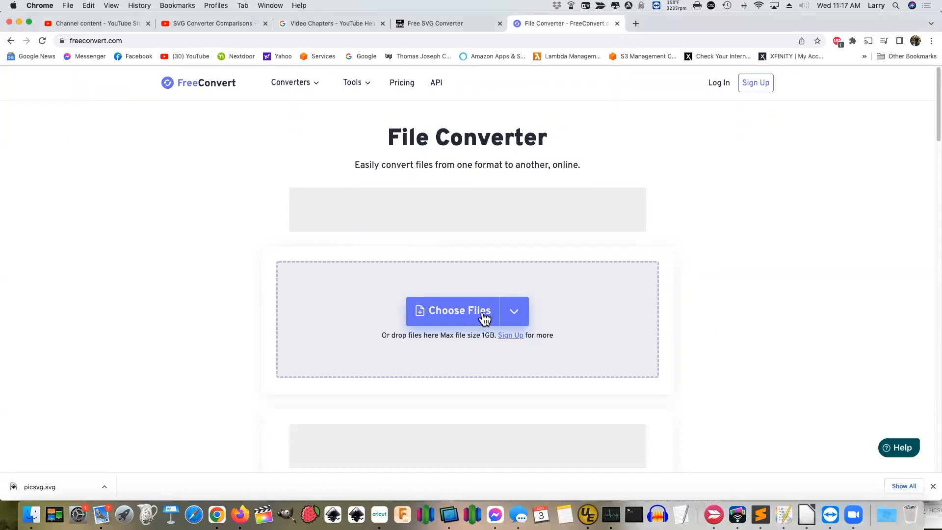
left_click(451, 318)
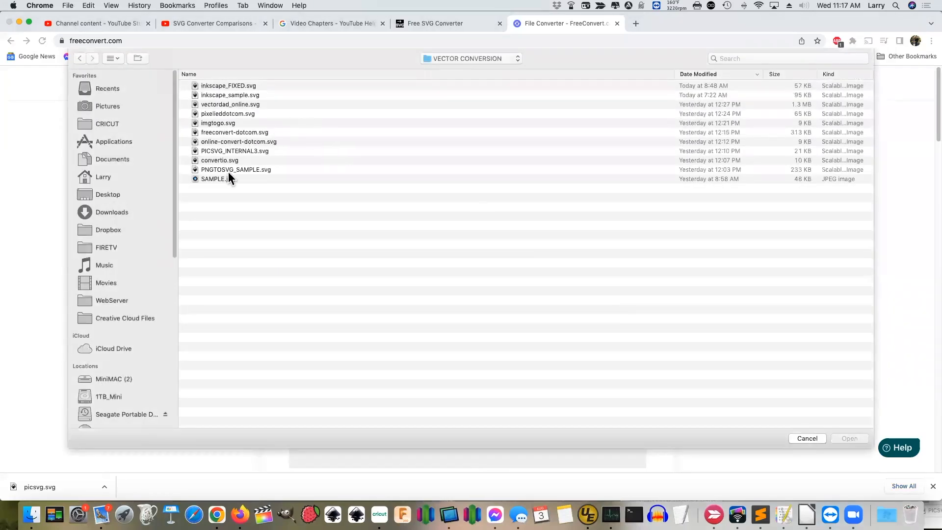
left_click(227, 179)
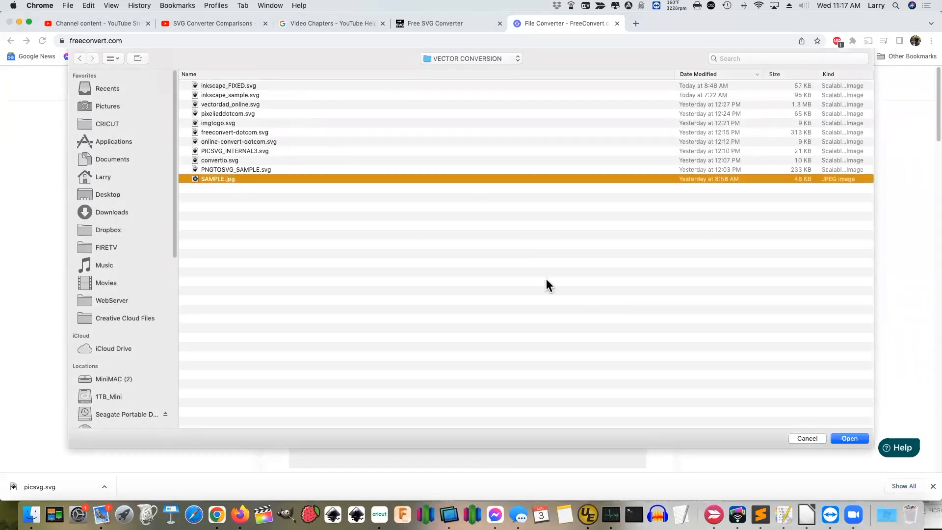
left_click(846, 438)
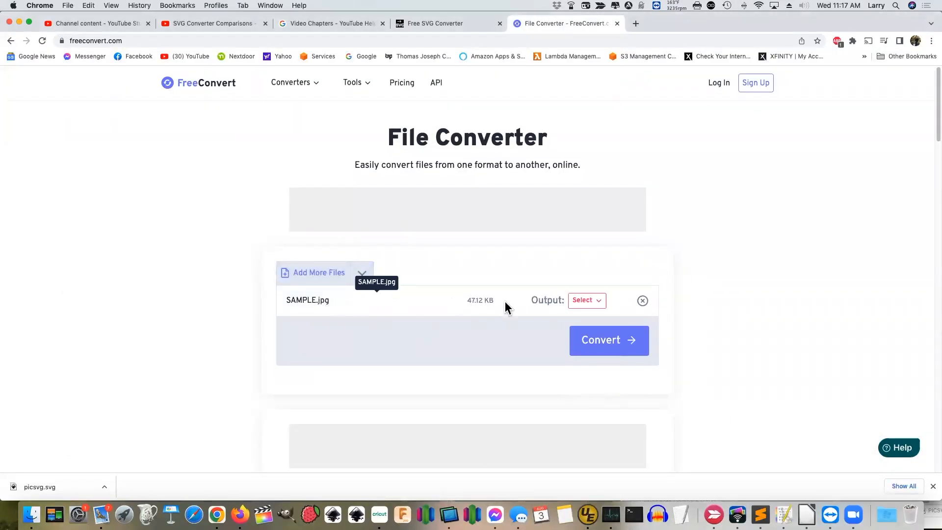
left_click(583, 303)
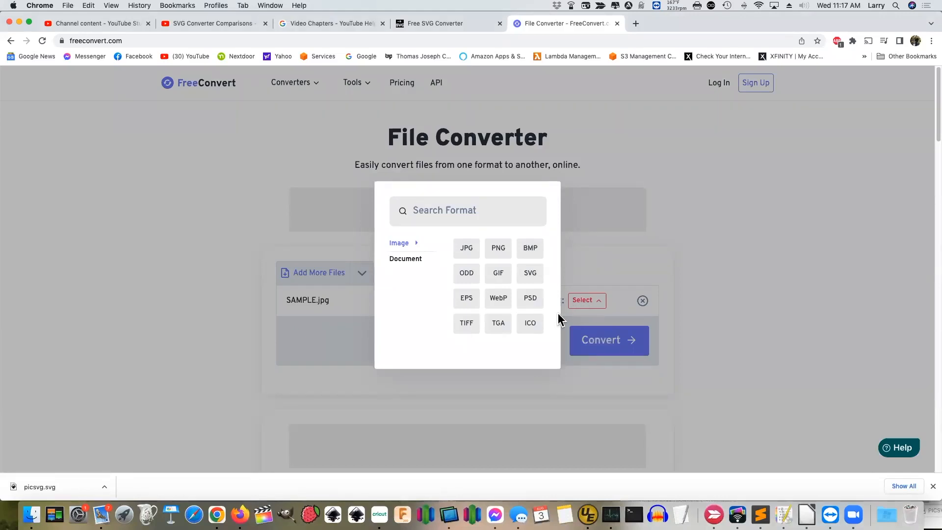
left_click(531, 278)
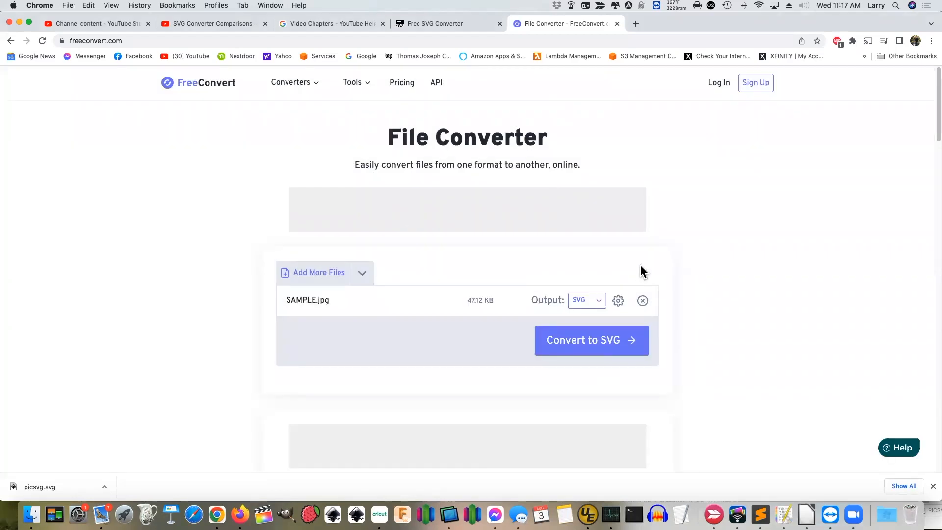
left_click(582, 344)
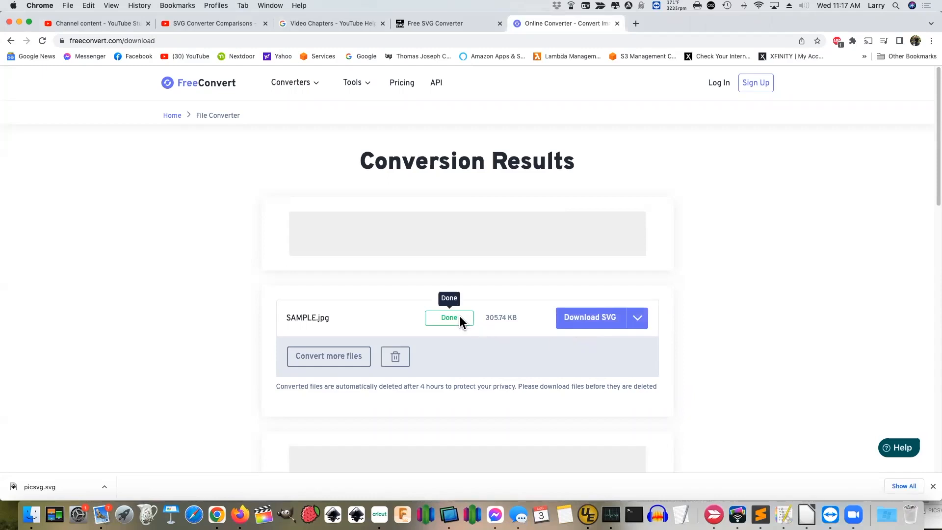
Download the converted SVG to the Desktop as freeconvert.svg.
left_click(591, 319)
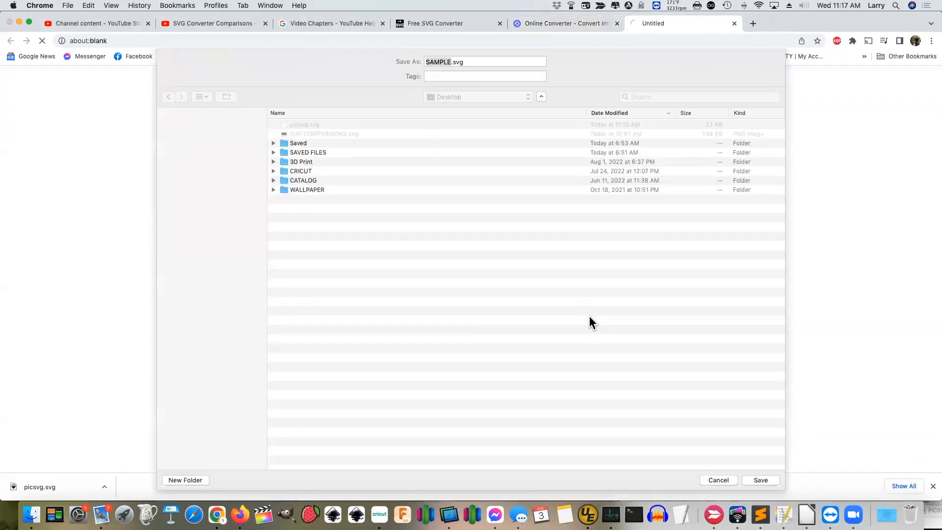
type("freec")
type("onvert")
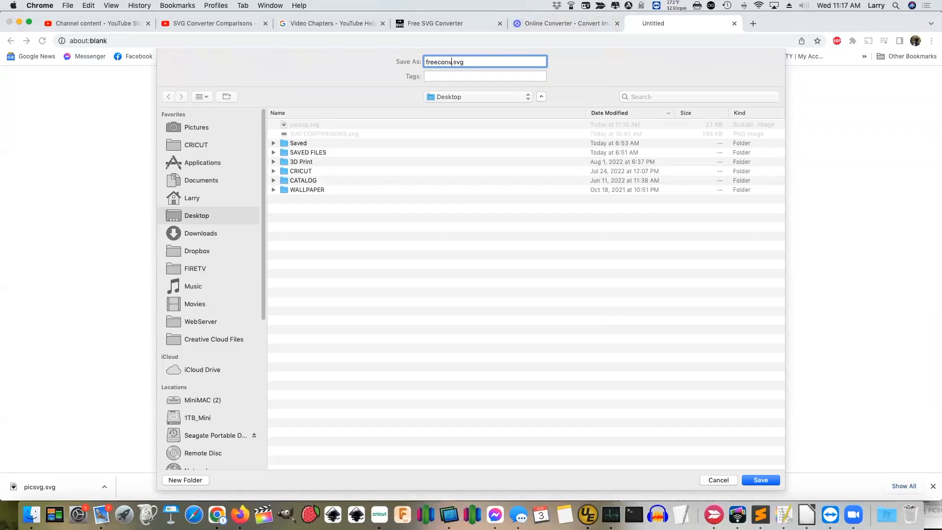
key("Return")
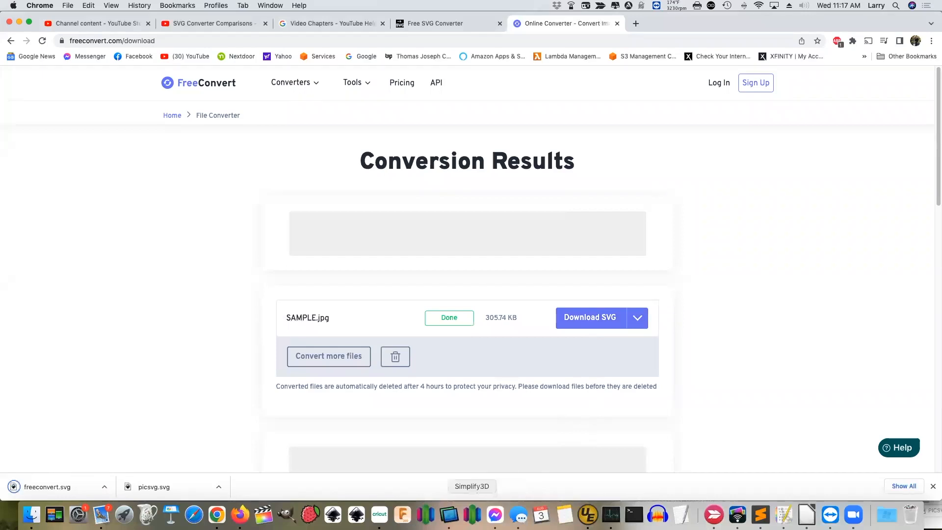
Switch to Cricut Design Space, upload freeconvert.svg from the Desktop as a cut image and add it to the canvas.
left_click(379, 514)
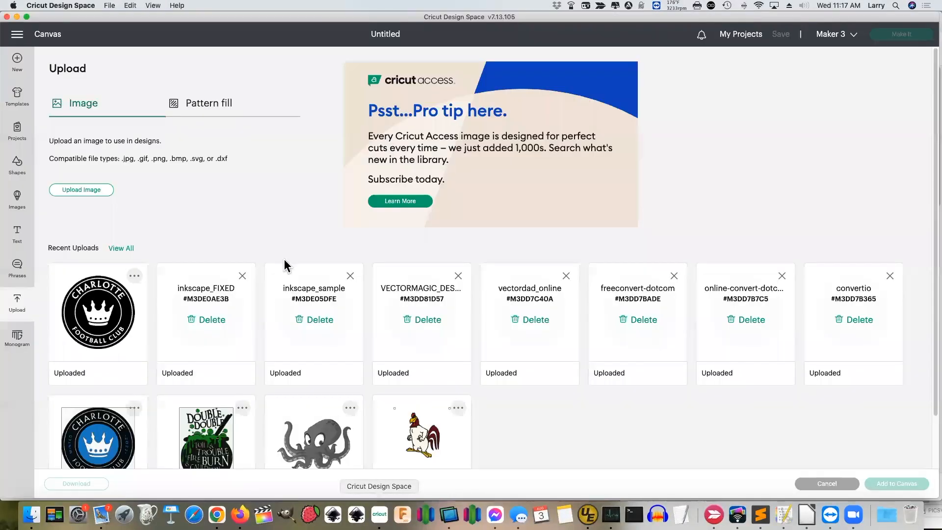
left_click(76, 190)
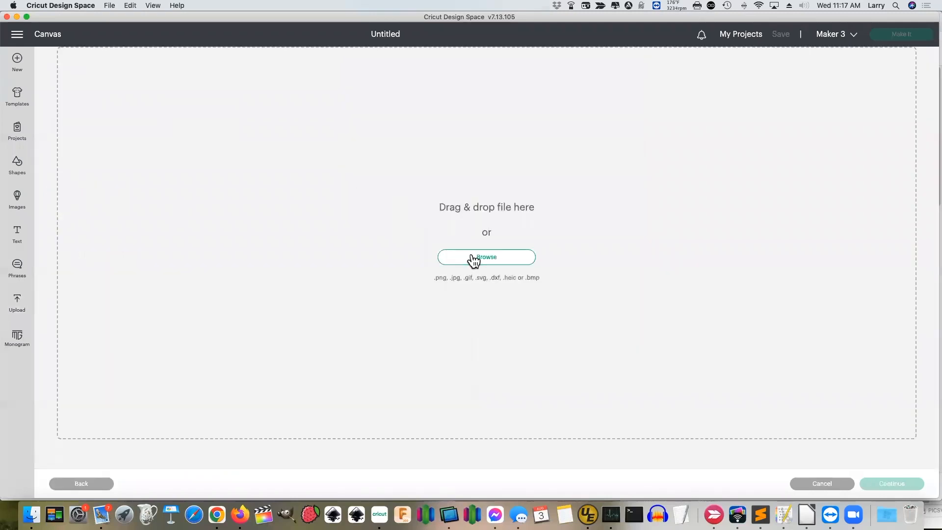
left_click(474, 260)
left_click(329, 60)
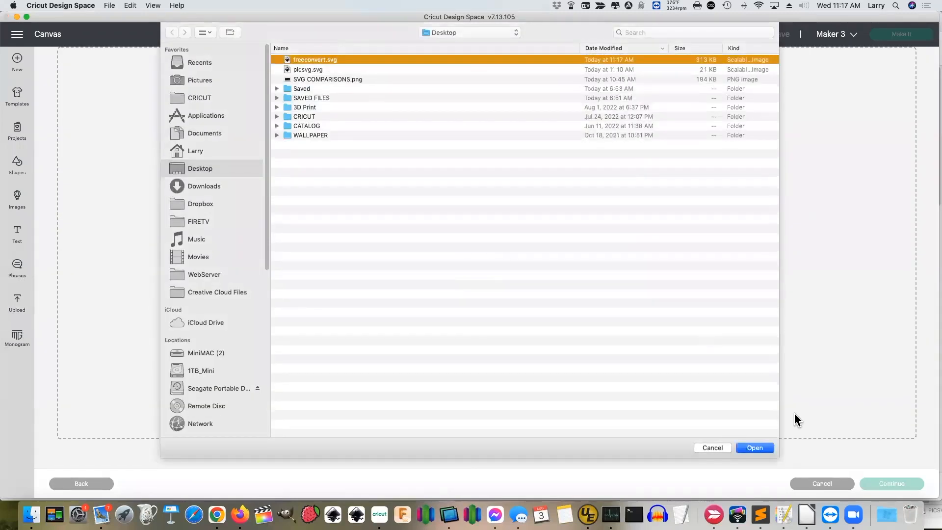
left_click(766, 447)
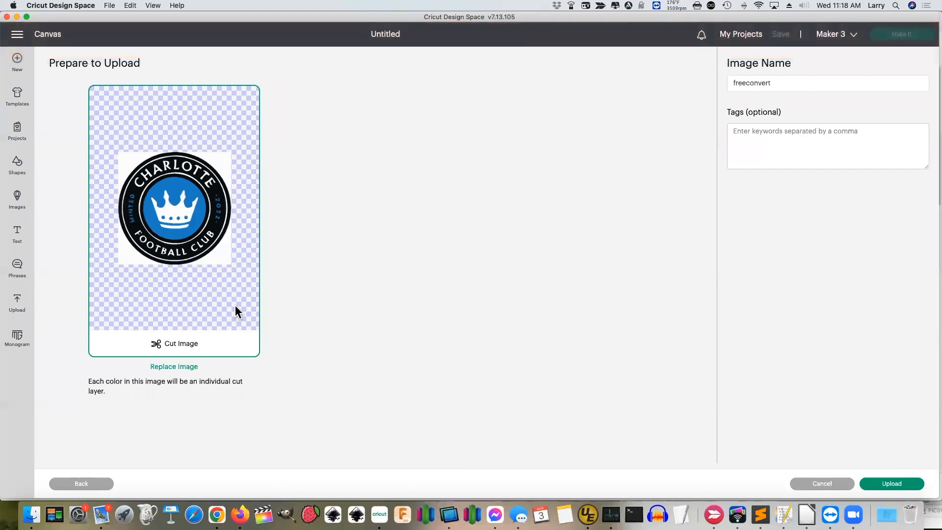
left_click(881, 483)
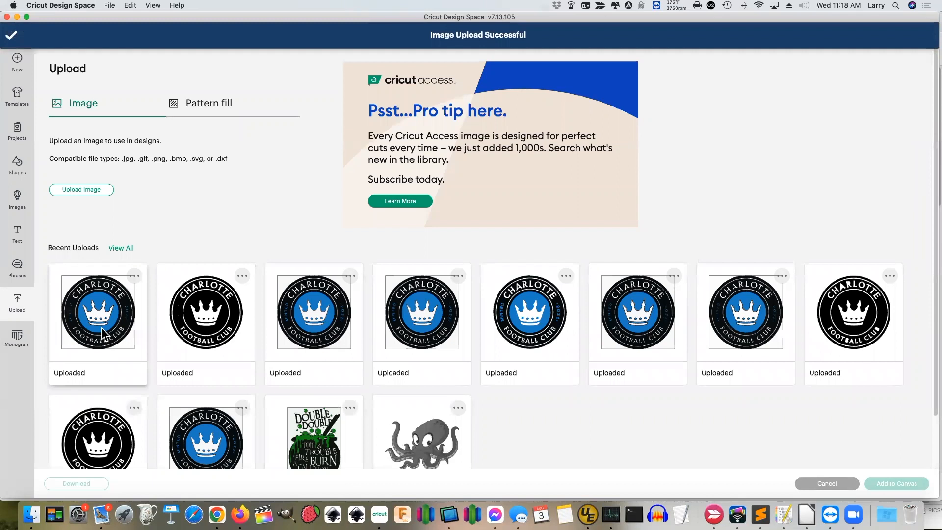
left_click(113, 313)
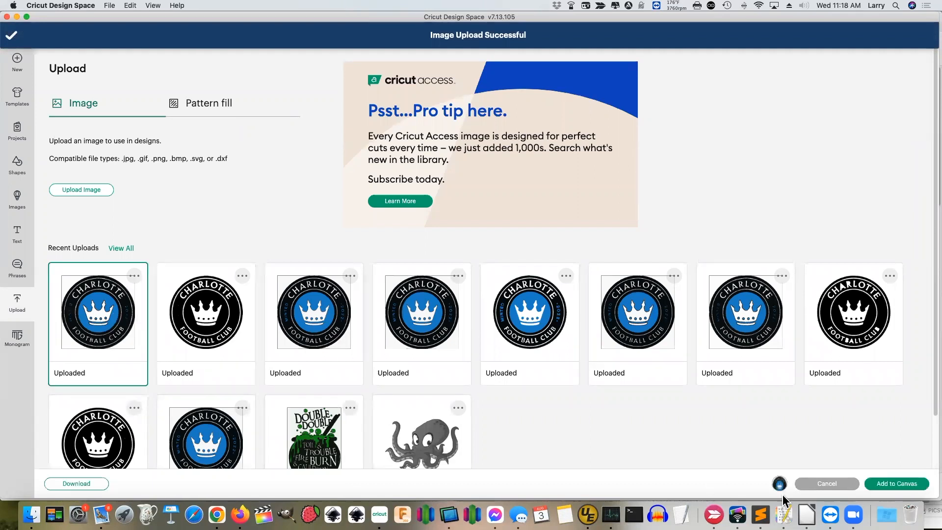
left_click(909, 485)
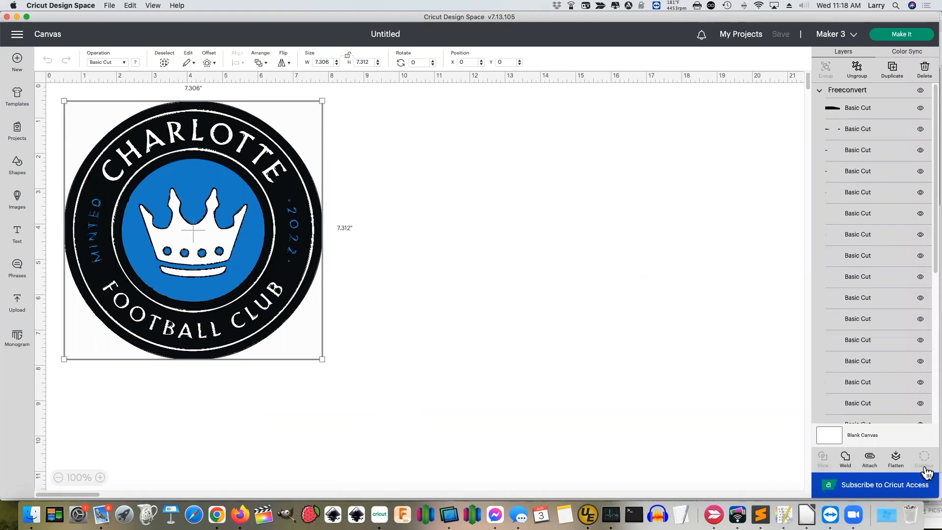
Look through the Freeconvert group's whole layer list to judge how many separate cut layers the conversion produced.
left_click_drag(932, 172, 932, 452)
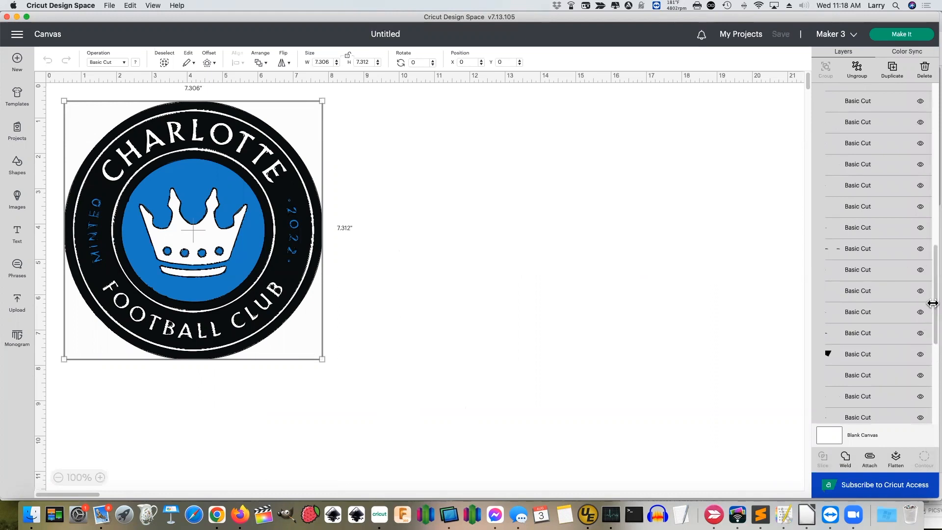
left_click_drag(932, 302, 933, 444)
left_click_drag(931, 337, 932, 358)
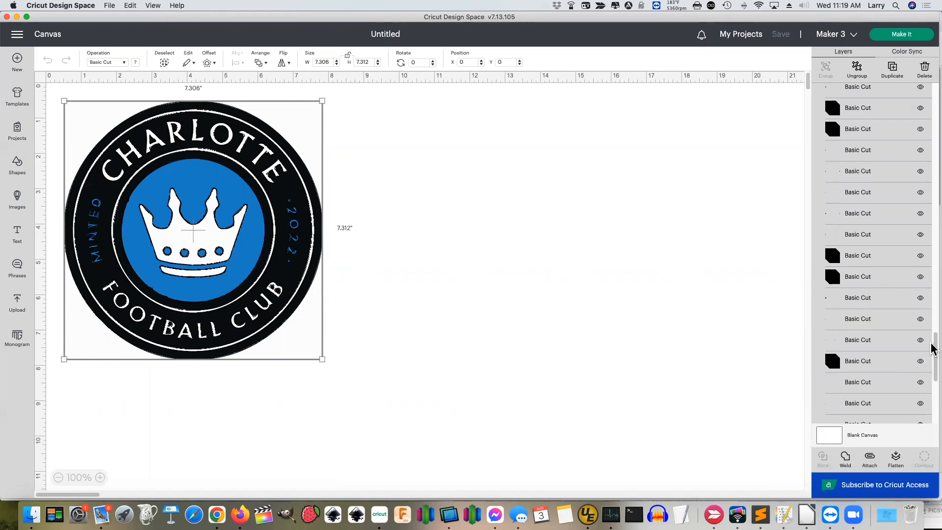
left_click_drag(931, 359, 933, 419)
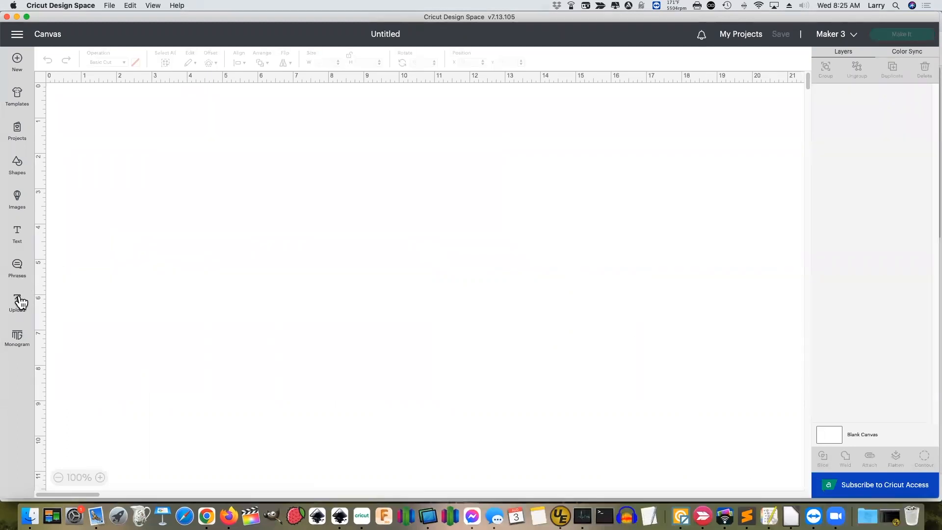
Add the recently uploaded PNGTOSVG_SAMPLE image to the canvas and enlarge it to about 9.86 inches wide.
left_click(18, 302)
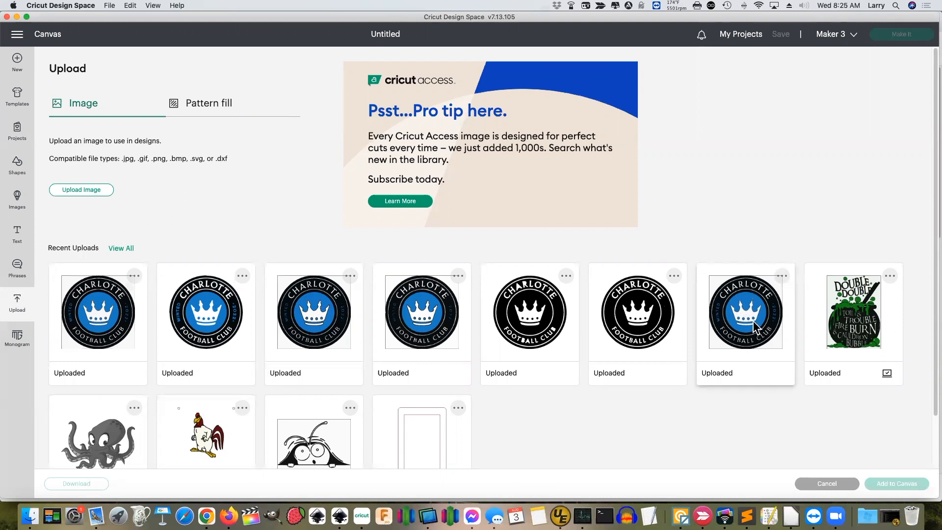
left_click(782, 278)
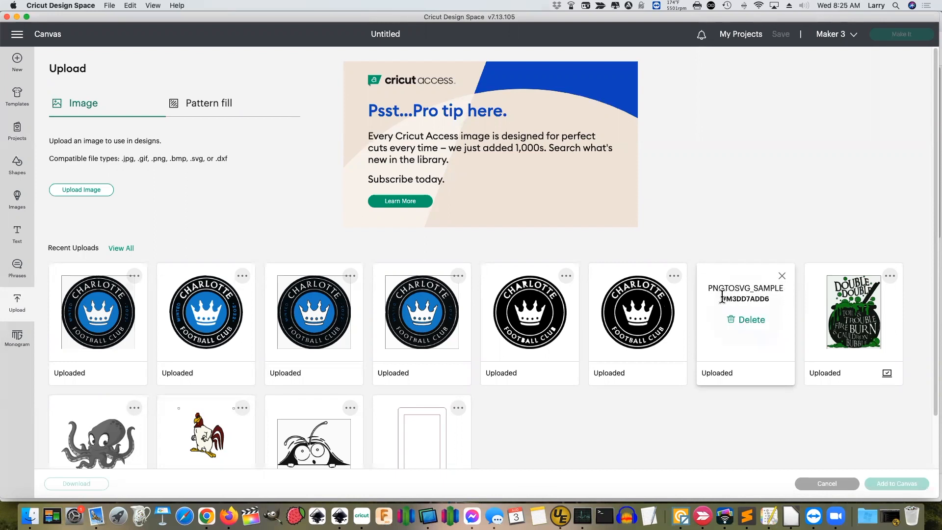
left_click(782, 276)
left_click(755, 311)
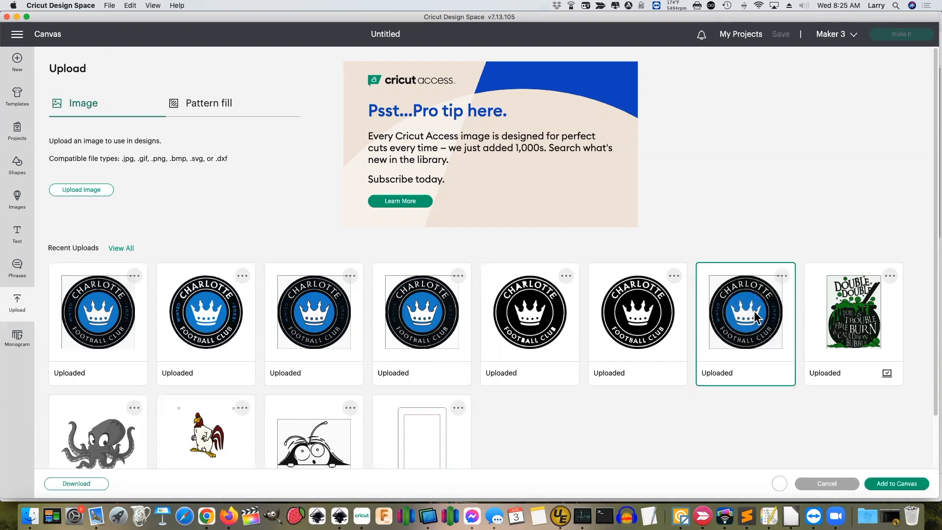
left_click(899, 485)
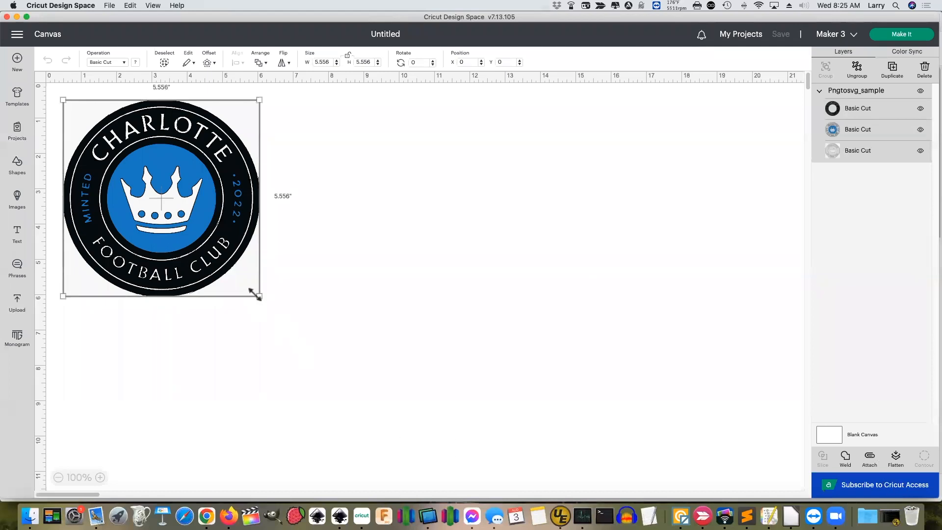
left_click_drag(259, 297, 413, 328)
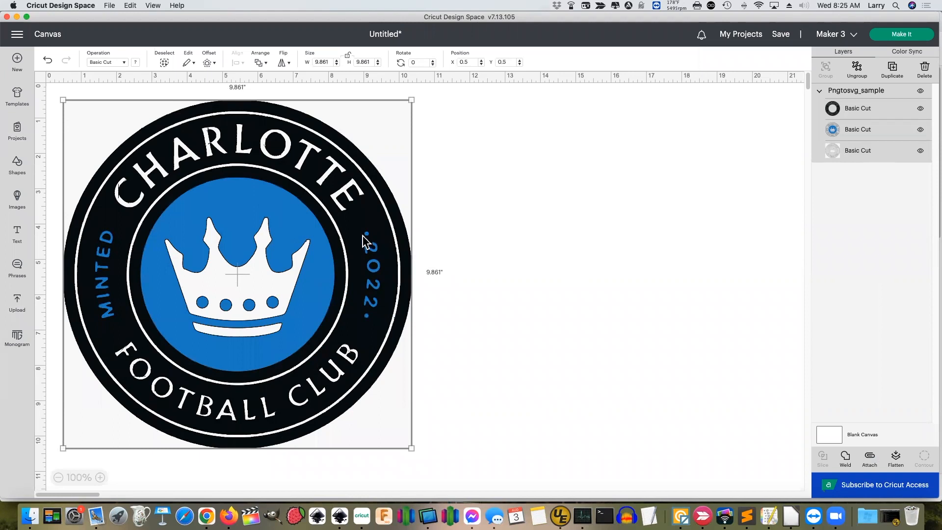
Check each of the three Pngtosvg_sample layers and isolate the black ring layer on the canvas.
left_click(863, 127)
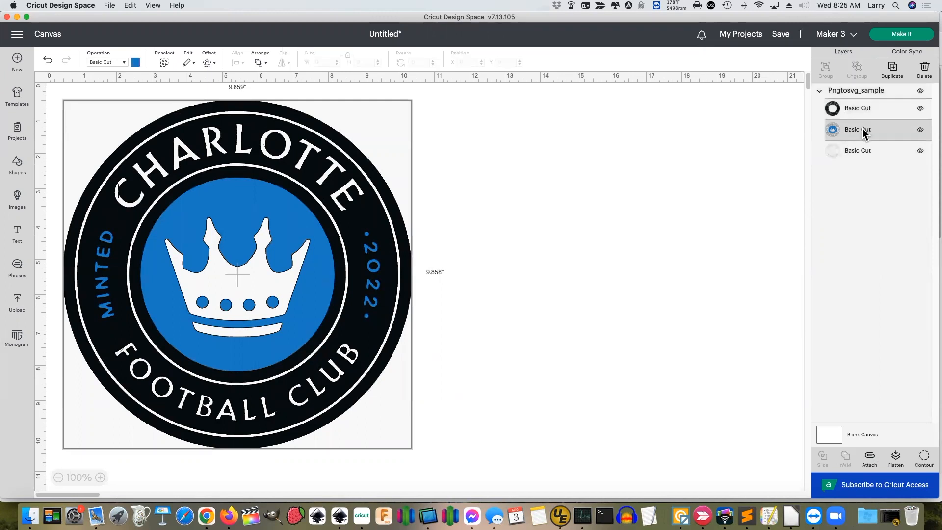
left_click(863, 147)
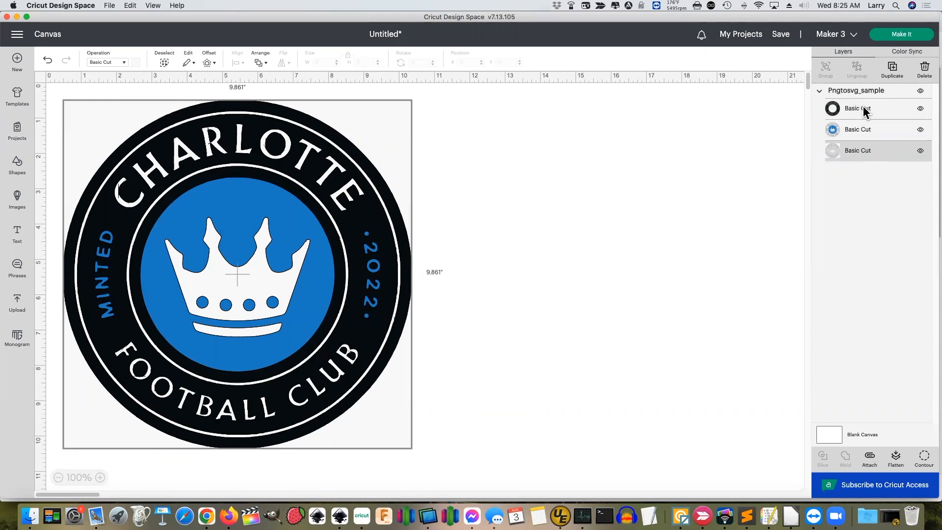
left_click(857, 109)
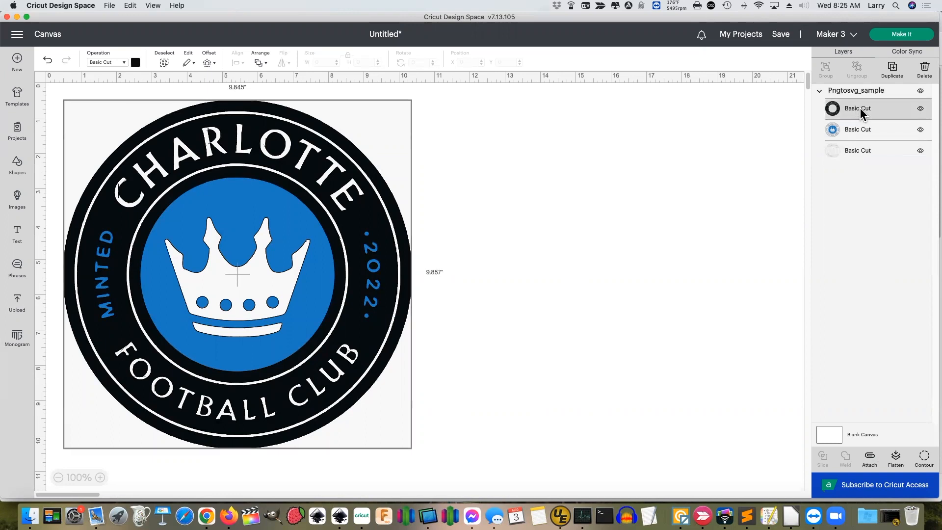
left_click(921, 93)
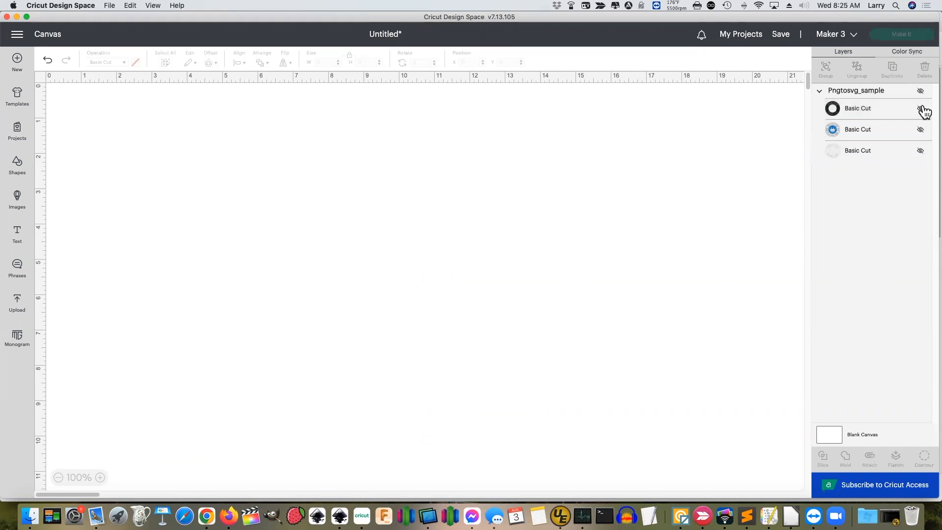
left_click(921, 108)
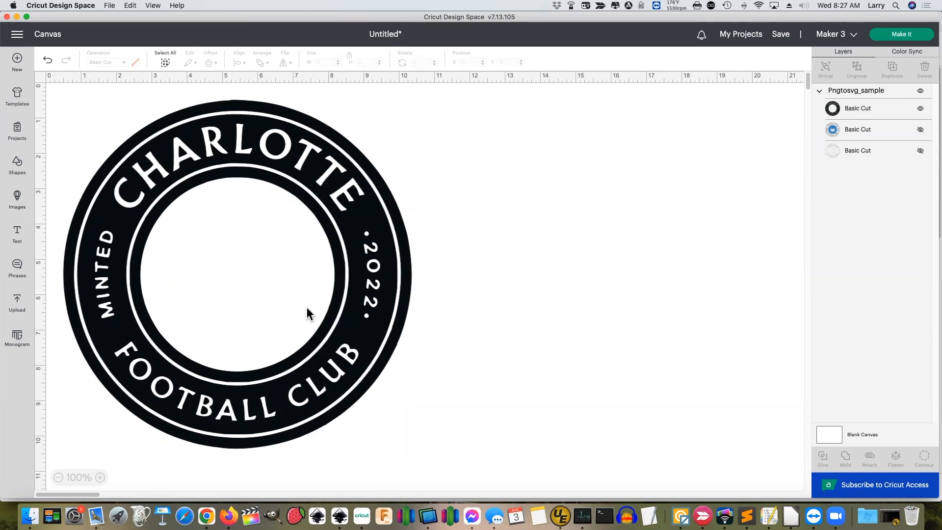
left_click(268, 131)
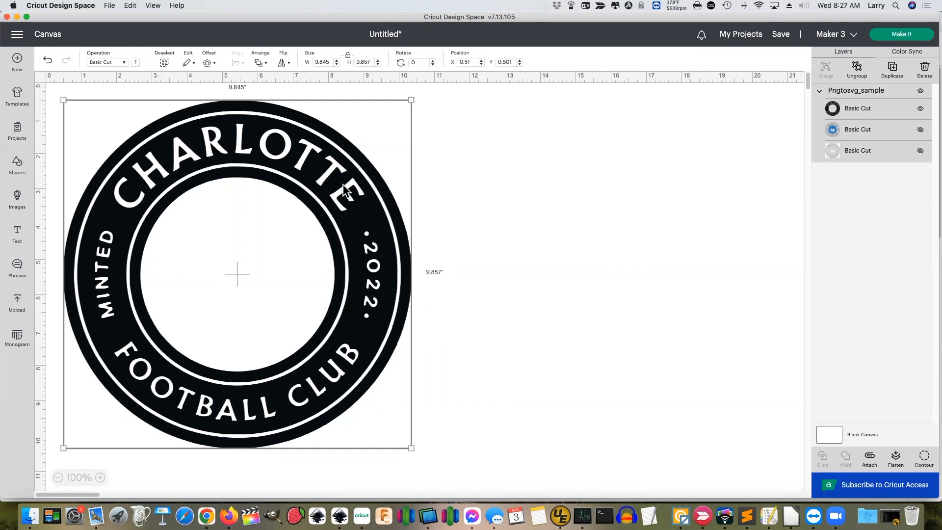
Hide the black layer, check the blue and white layers together, and leave only the white layer showing.
left_click(920, 109)
left_click(921, 129)
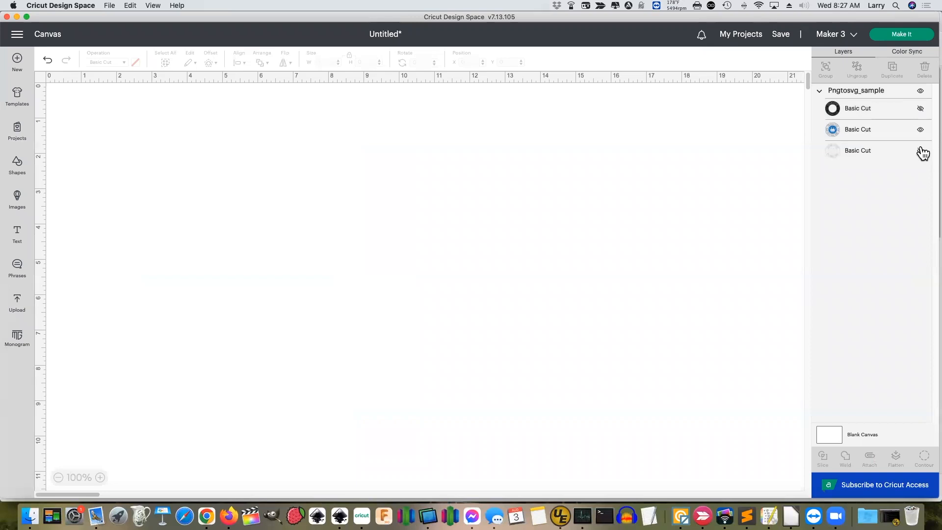
left_click(921, 151)
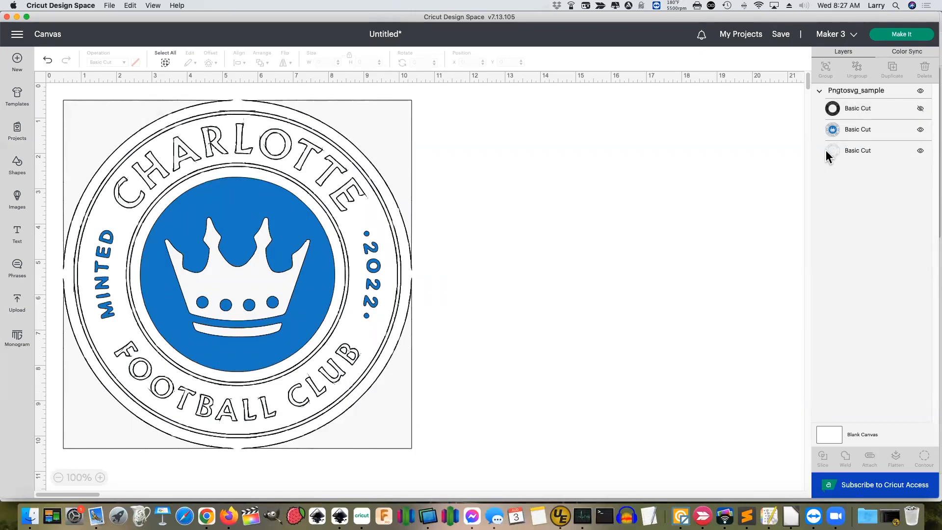
left_click(921, 108)
left_click(921, 130)
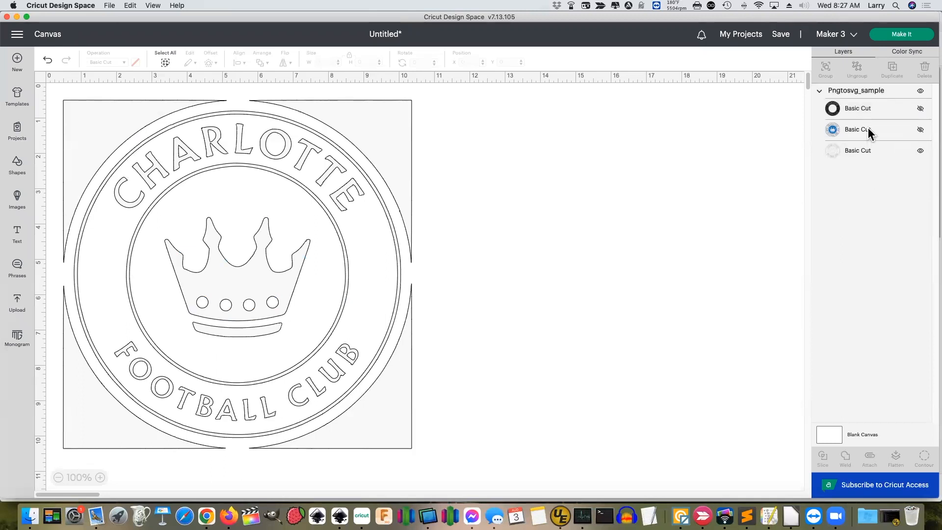
Show only the blue layer, open its Hide Contour view to check the stray outlines, and close the view without changes.
left_click(920, 151)
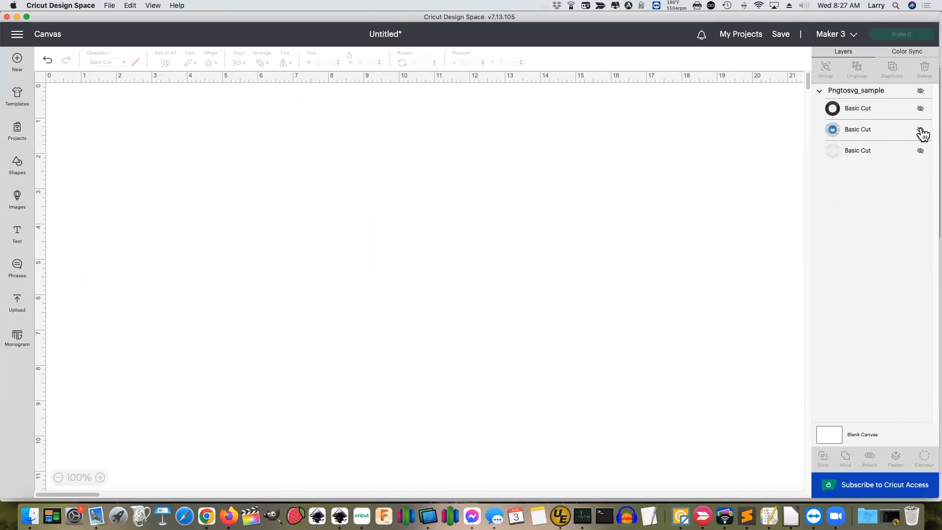
left_click(920, 130)
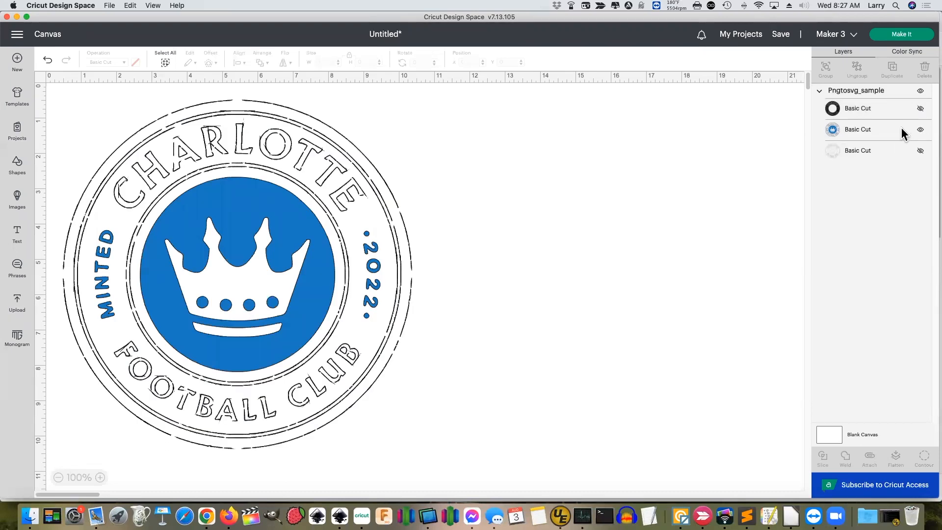
left_click(898, 135)
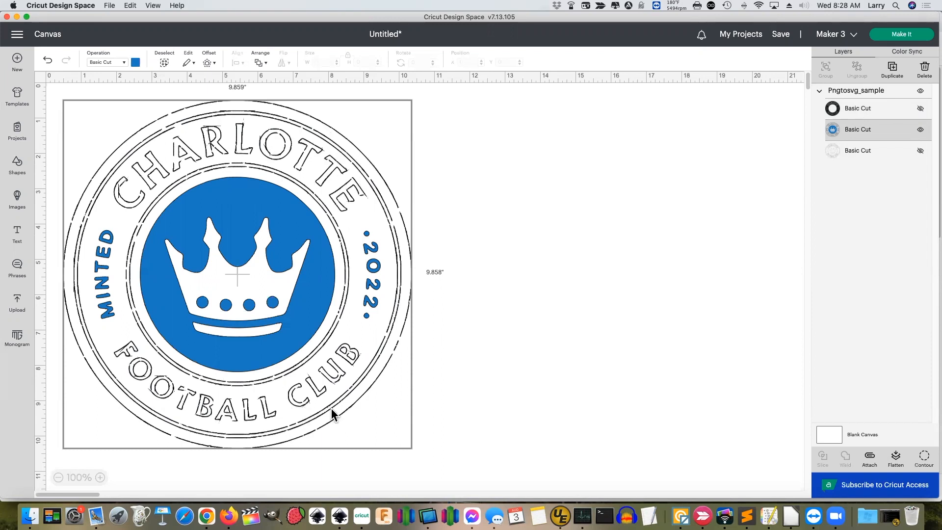
left_click(360, 361)
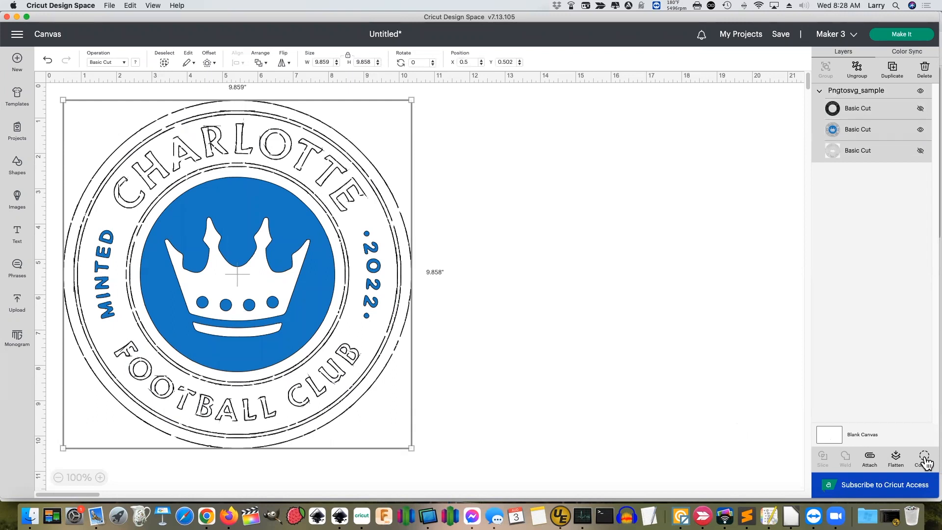
left_click(924, 458)
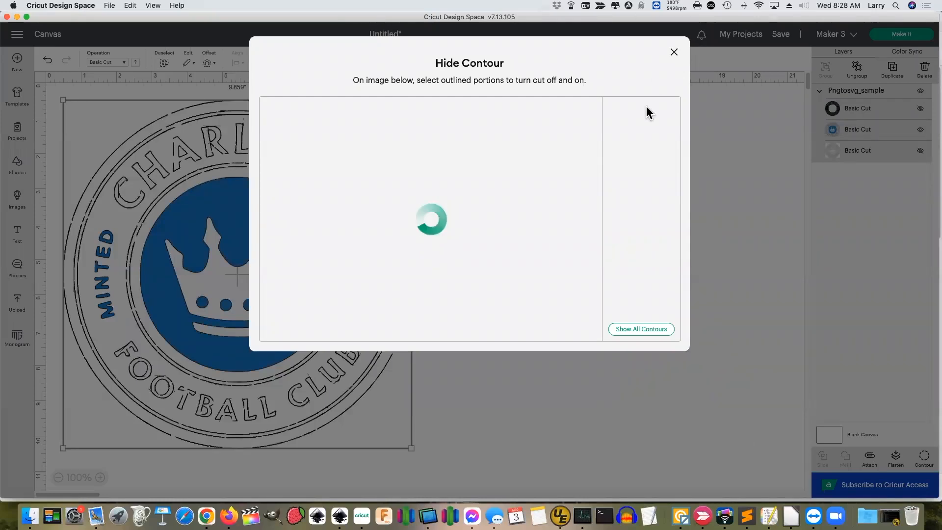
left_click(675, 53)
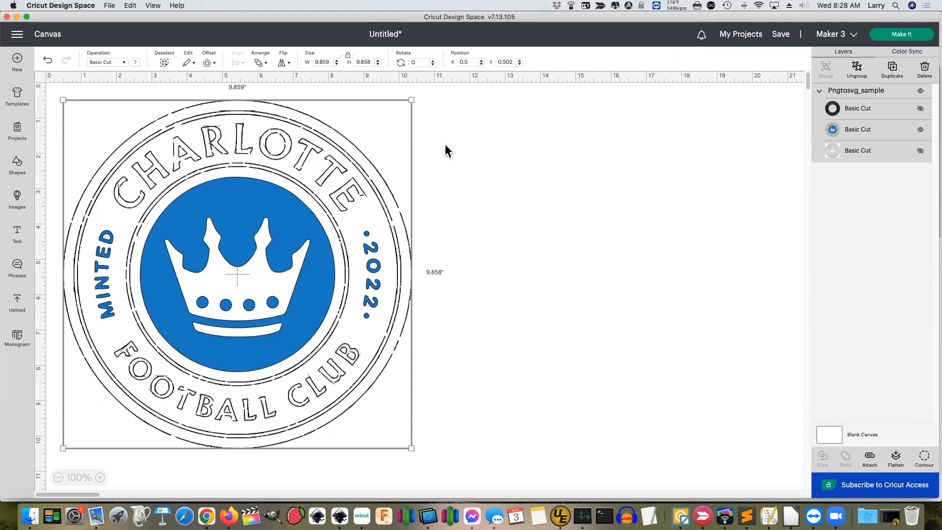
Hide the whole Pngtosvg_sample group and start a new project, replacing the unsaved design.
left_click(922, 93)
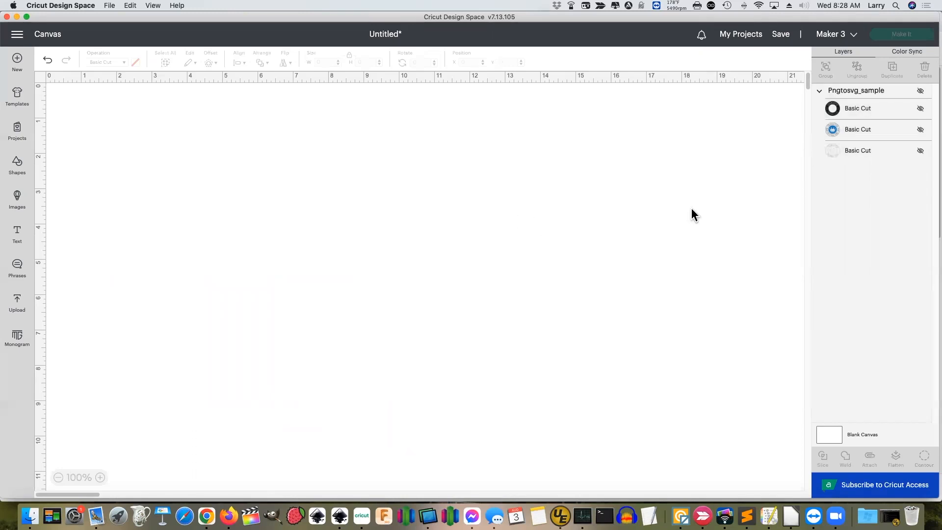
left_click(921, 92)
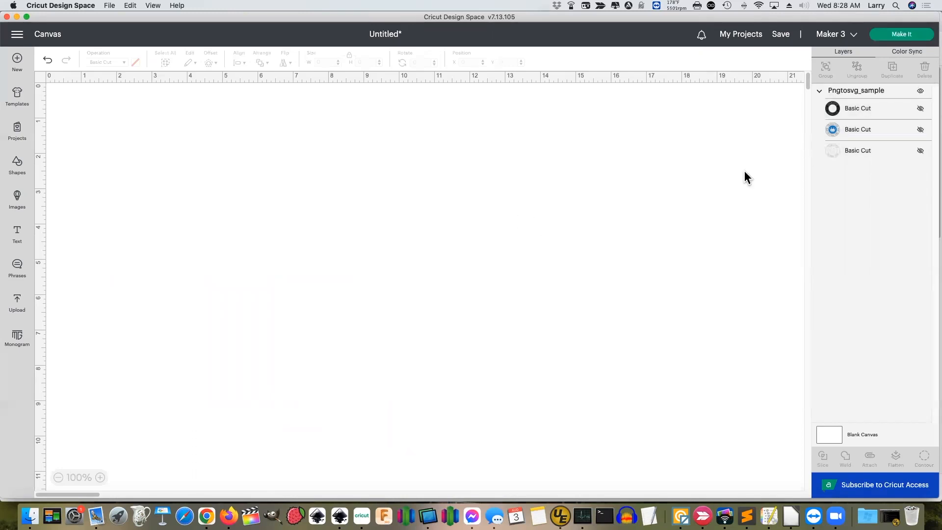
left_click(921, 111)
left_click(920, 130)
left_click(921, 152)
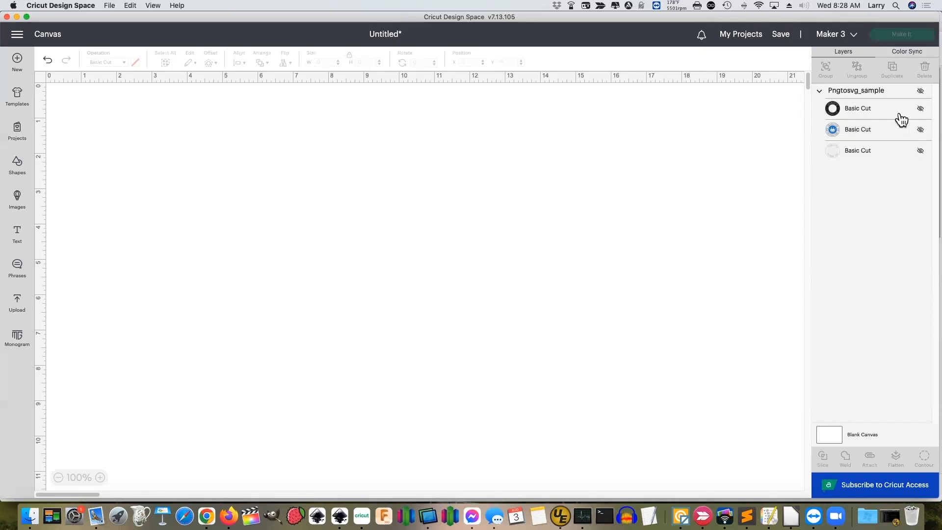
left_click(17, 60)
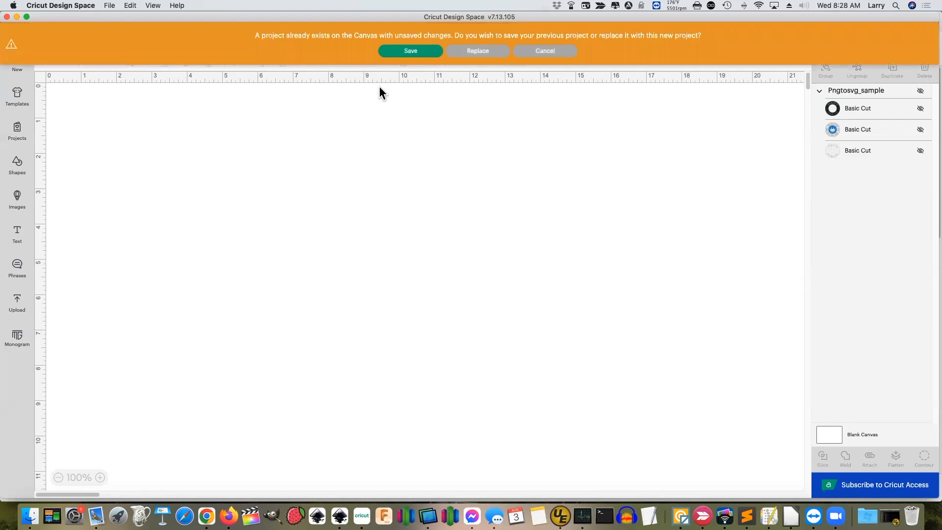
left_click(472, 53)
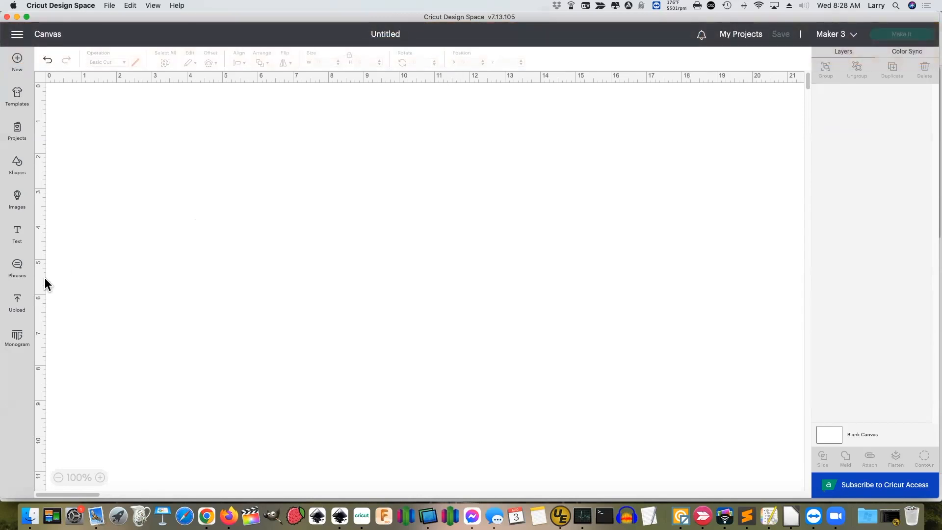
Check the name of the black-and-white convertio image among the recent uploads and add it to the canvas.
left_click(19, 304)
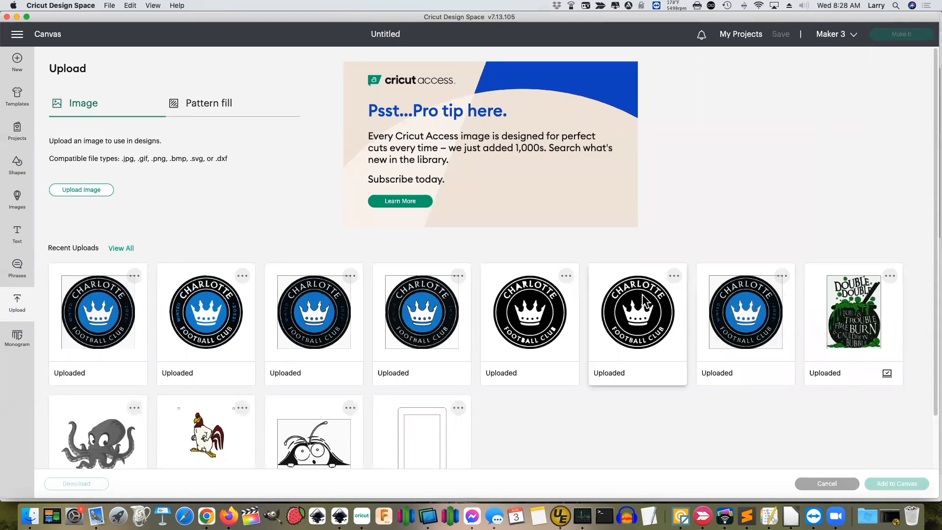
left_click(673, 277)
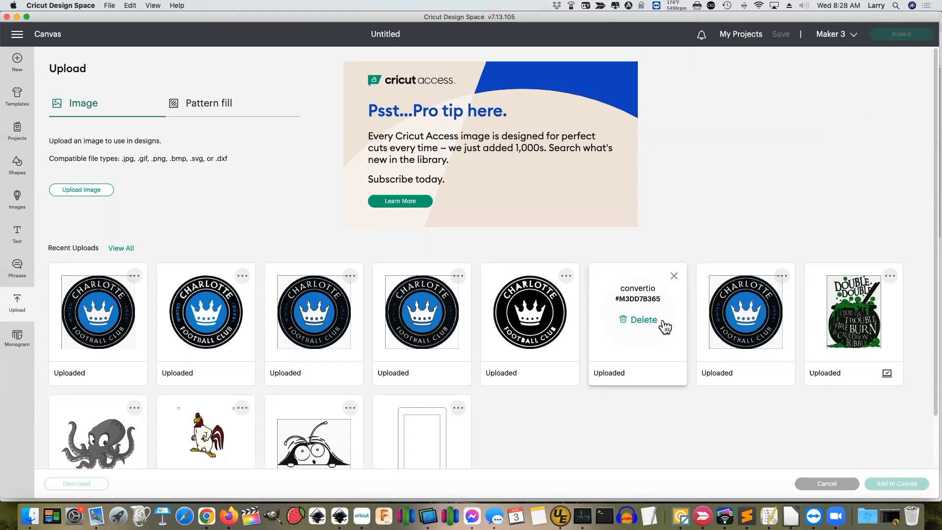
left_click(674, 276)
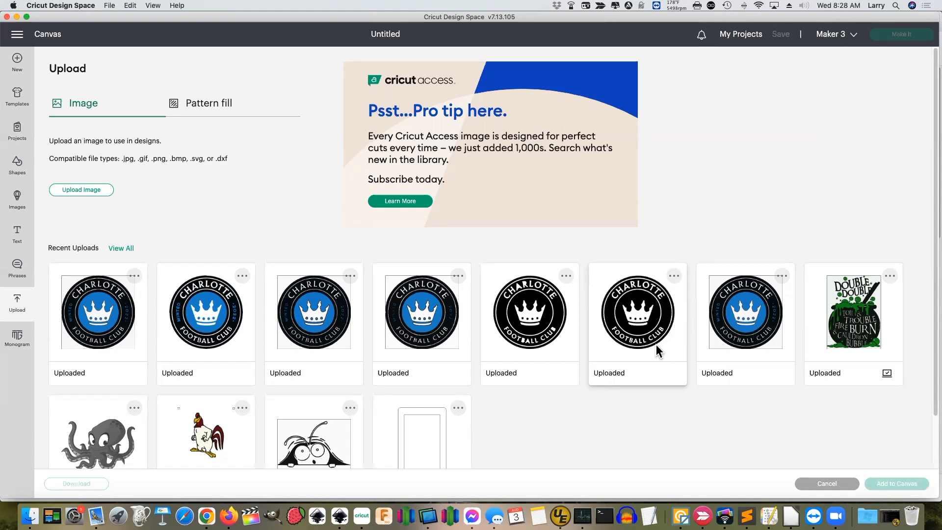
left_click(879, 484)
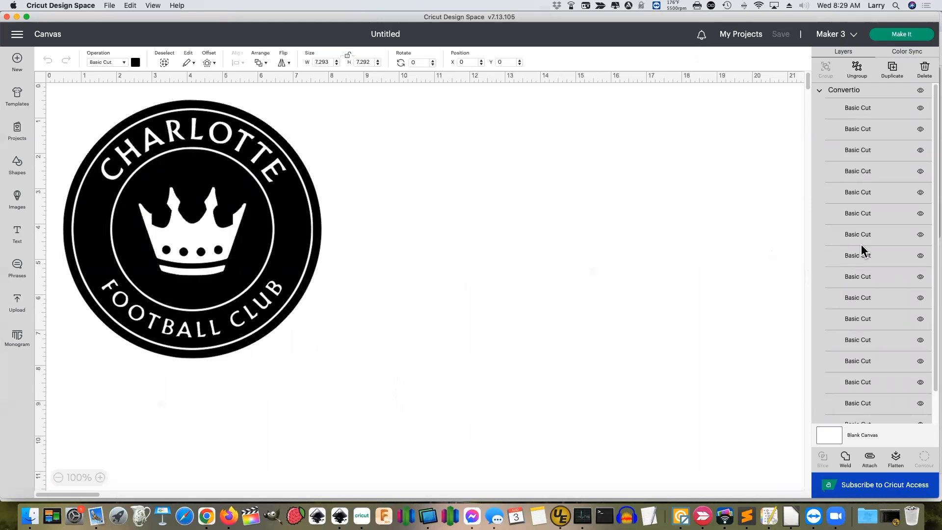
Look through the Convertio layer list, hide the whole group and show only its first layer.
scroll(866, 253, "down", 3)
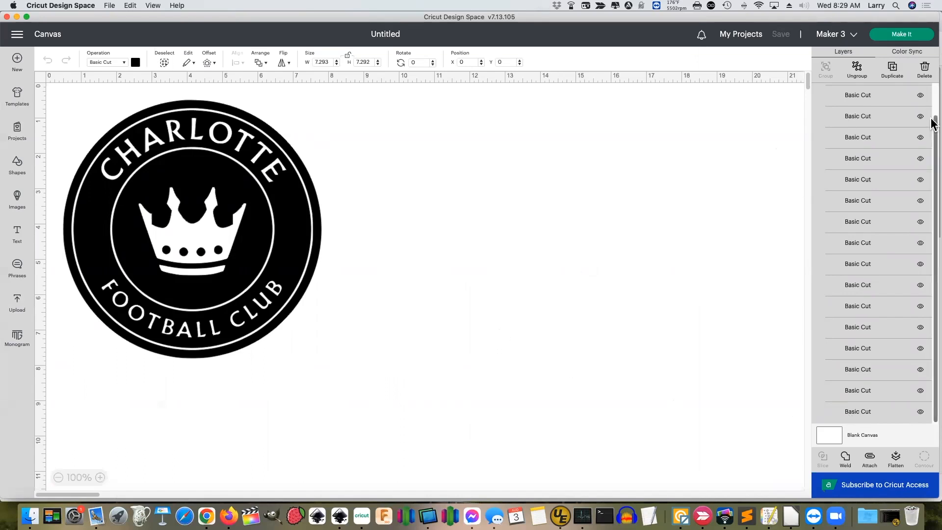
left_click_drag(933, 118, 932, 74)
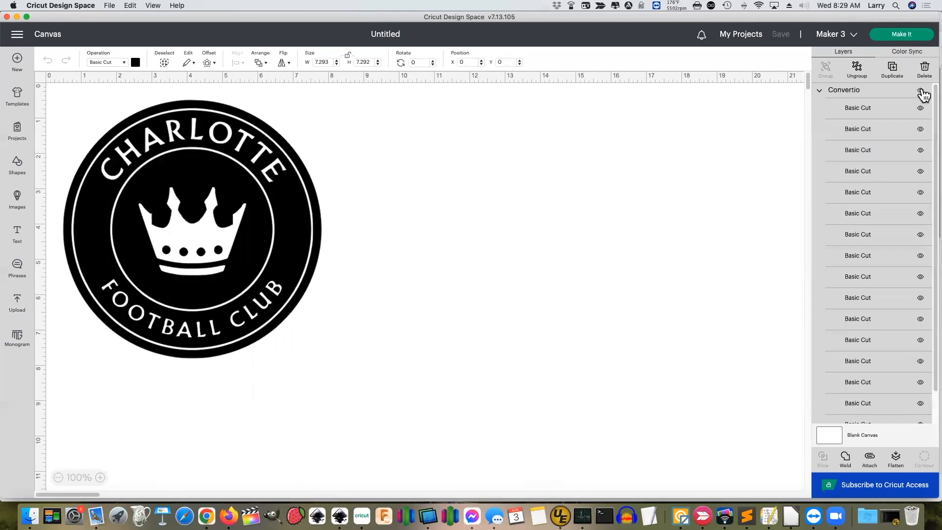
left_click(921, 90)
left_click(921, 109)
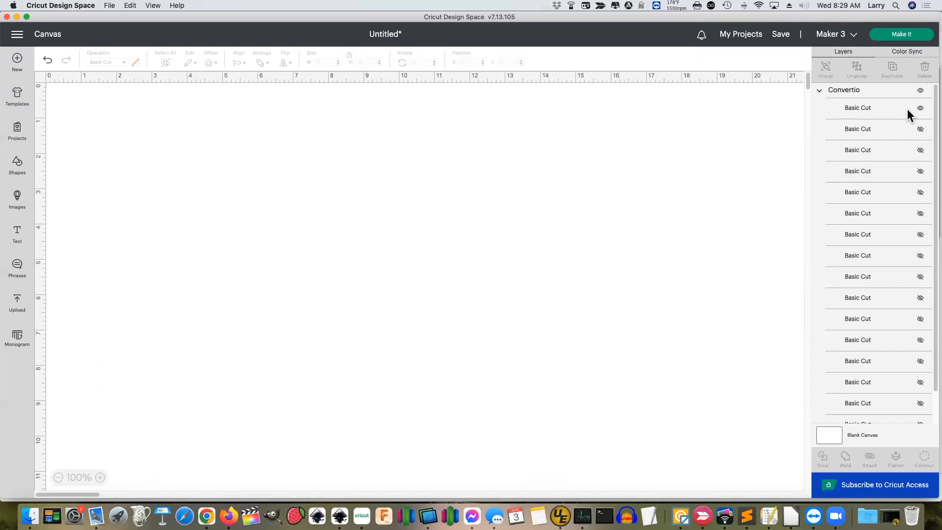
Show the Convertio group's second layer and the lettered ring layer alongside the visible first layer.
left_click(922, 113)
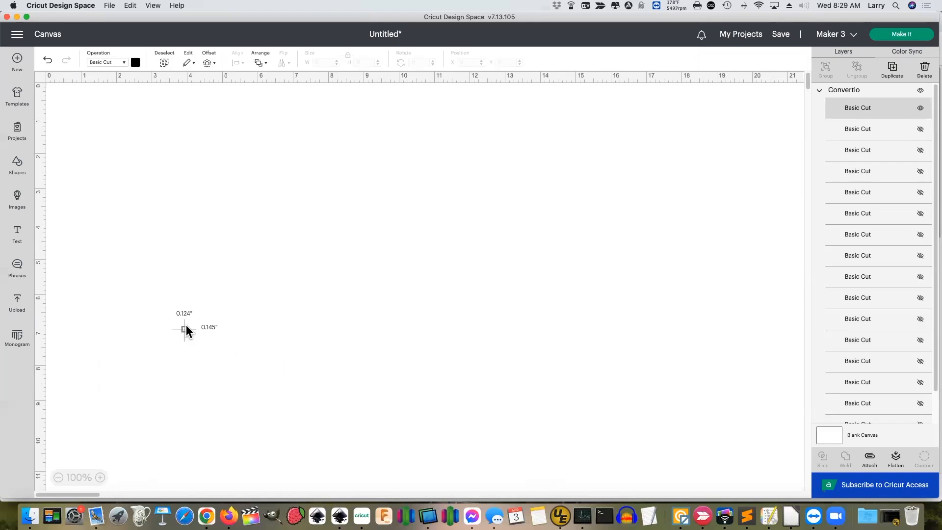
left_click(870, 133)
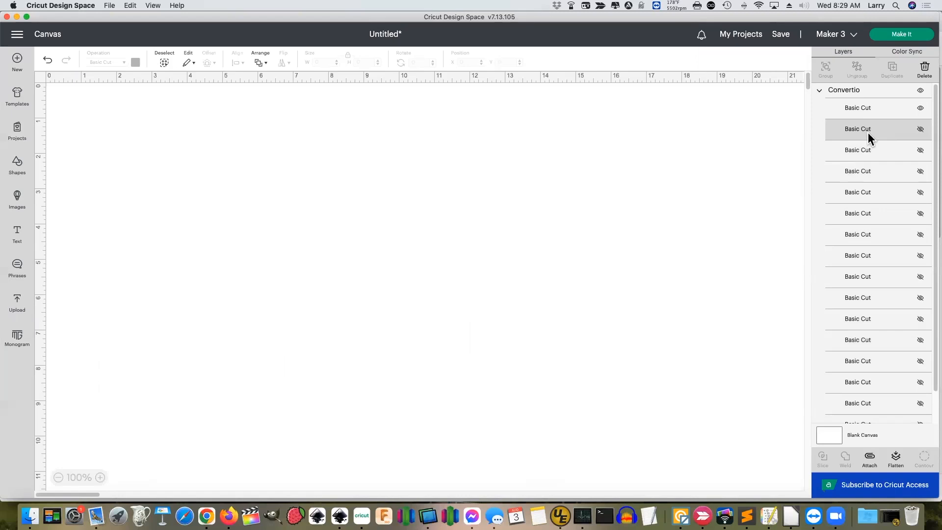
left_click(861, 126)
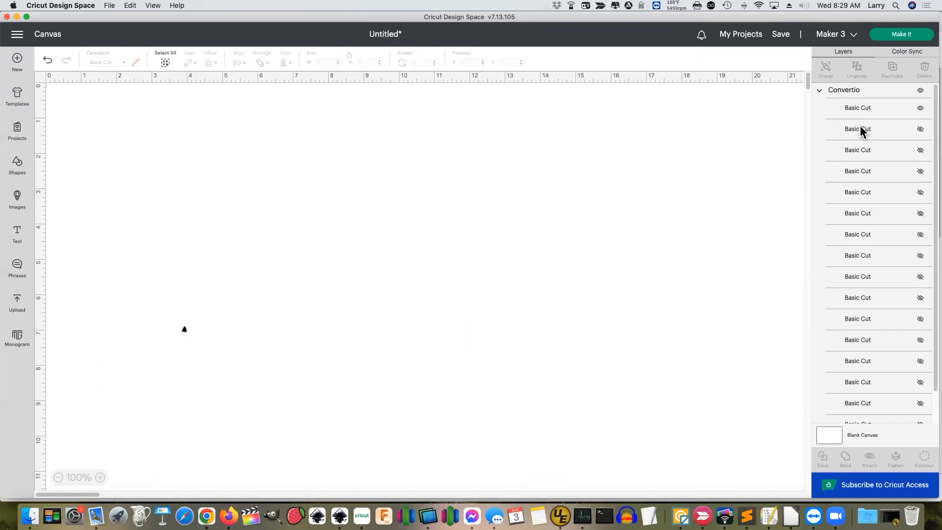
left_click(860, 130)
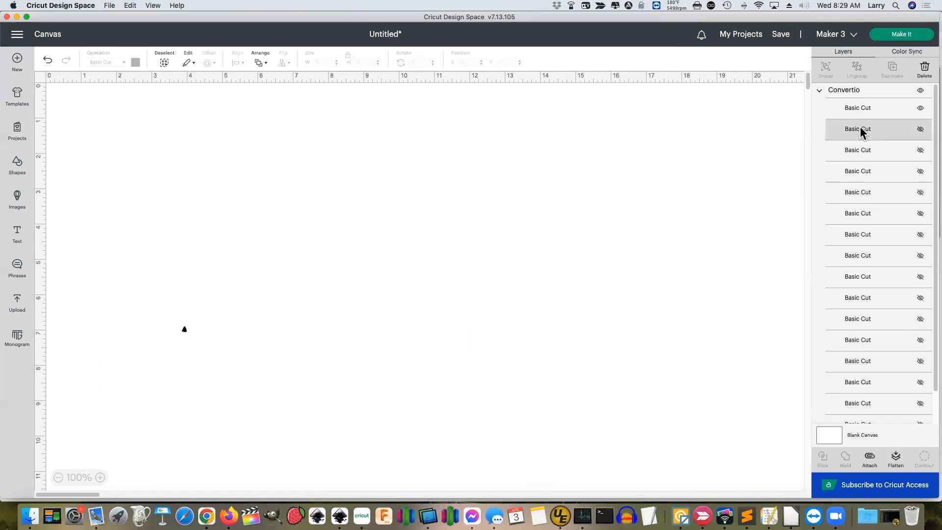
left_click(920, 129)
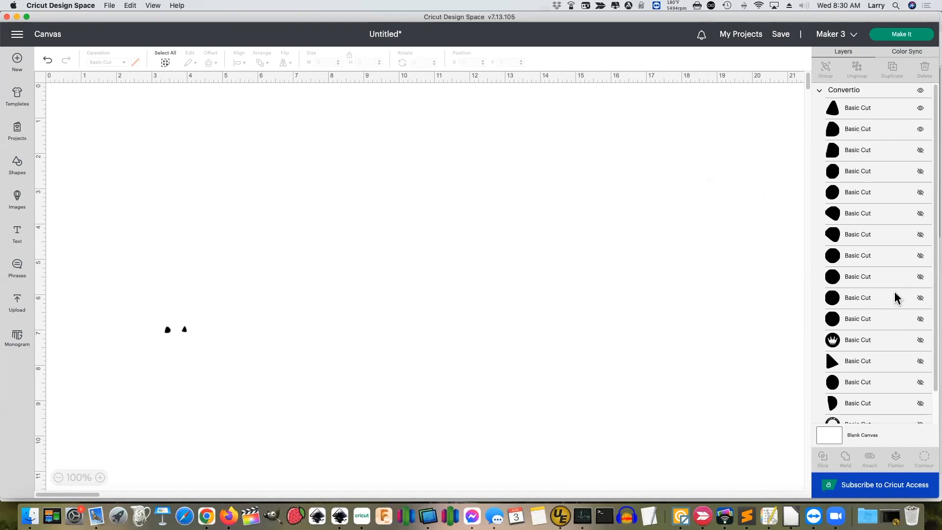
scroll(887, 298, "down", 2)
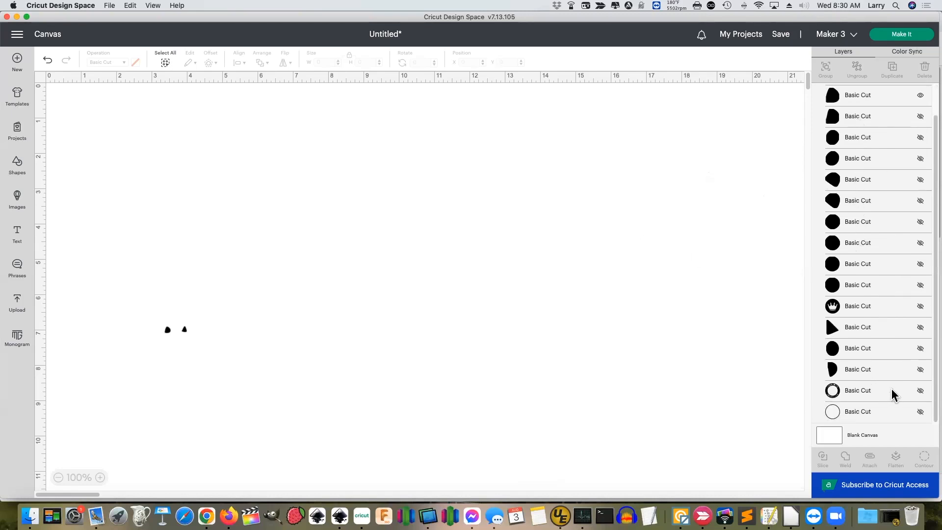
left_click(921, 391)
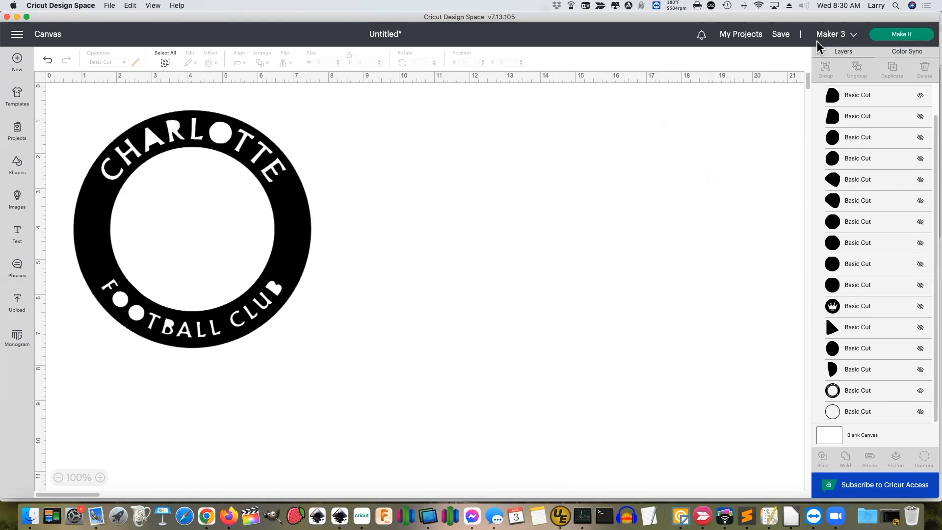
Start a new project, replacing the unsaved design, and add the black-and-white online-convert-dotcom image from the recent uploads.
left_click(17, 62)
left_click(460, 51)
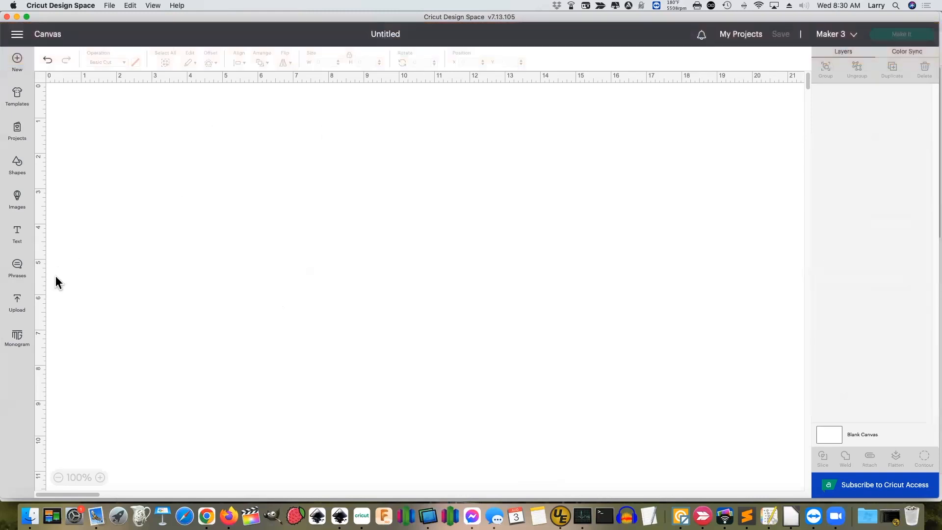
left_click(18, 304)
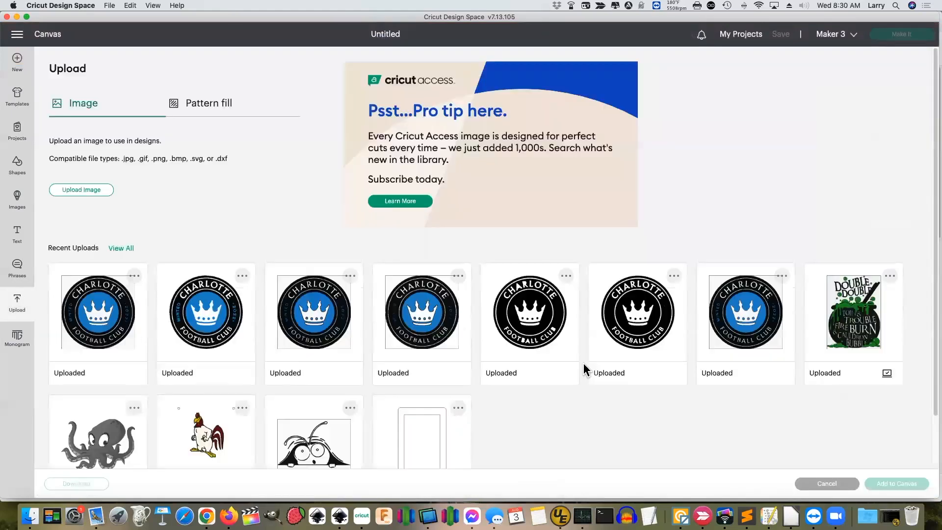
left_click(566, 277)
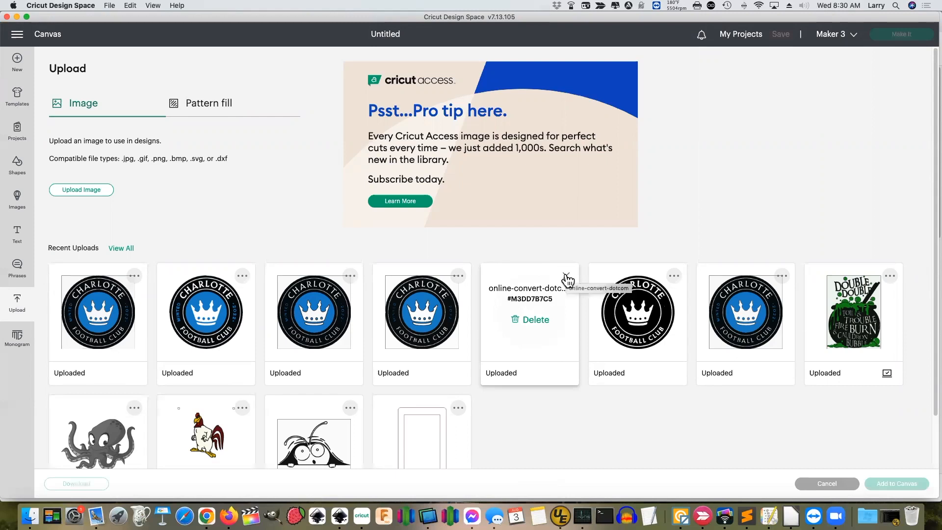
left_click(567, 277)
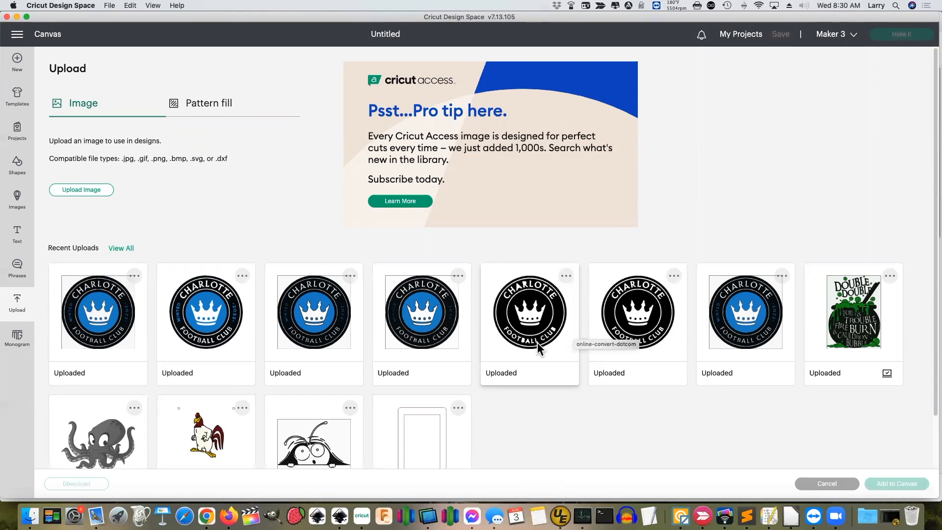
left_click(550, 348)
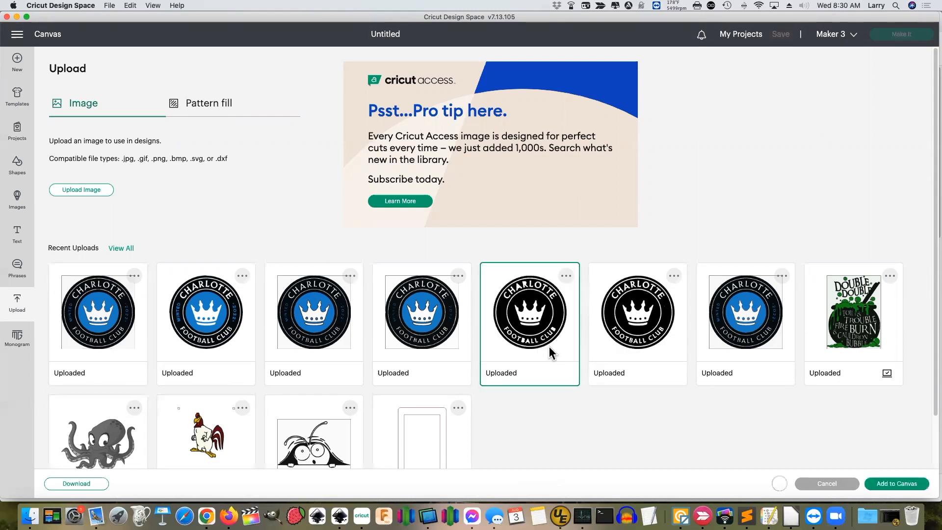
left_click(912, 490)
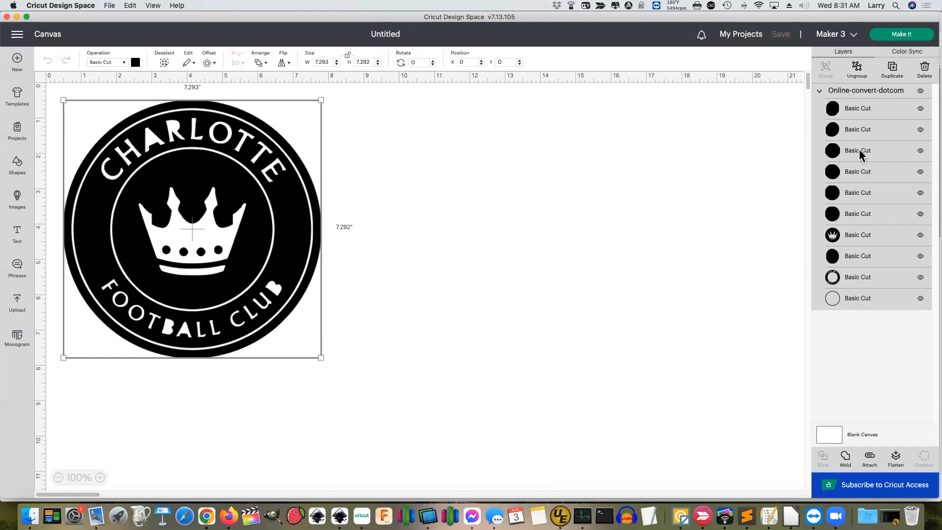
Hide the whole Online-convert-dotcom group and show its layers one by one from the first through the lettered ring.
left_click(920, 92)
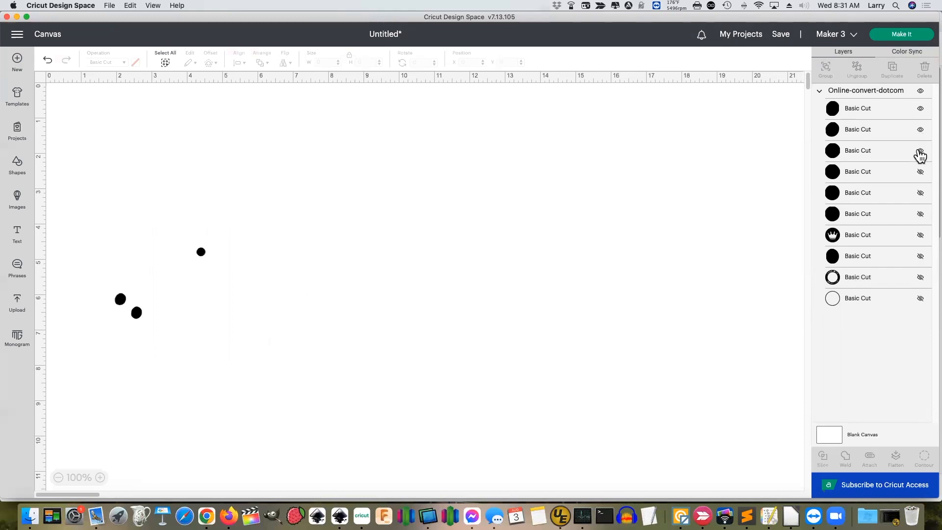
left_click(921, 173)
left_click(921, 215)
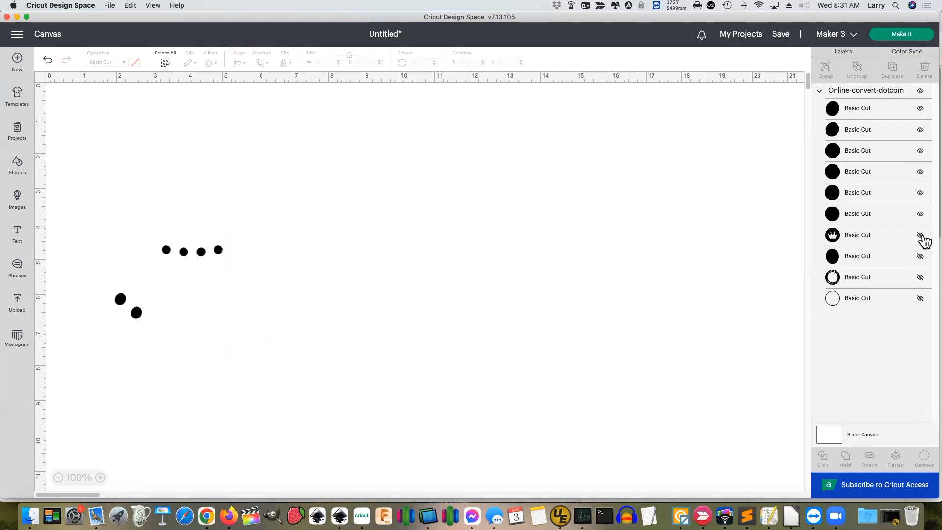
left_click(921, 236)
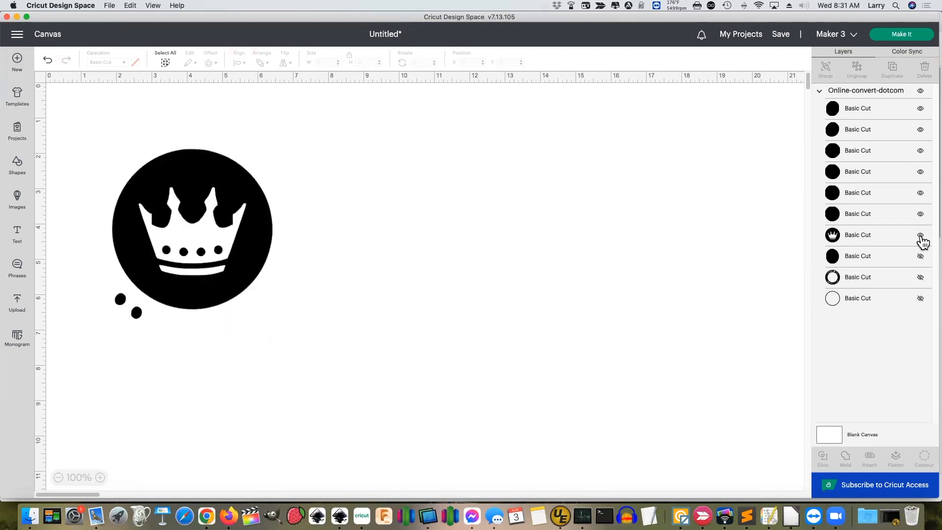
left_click(921, 256)
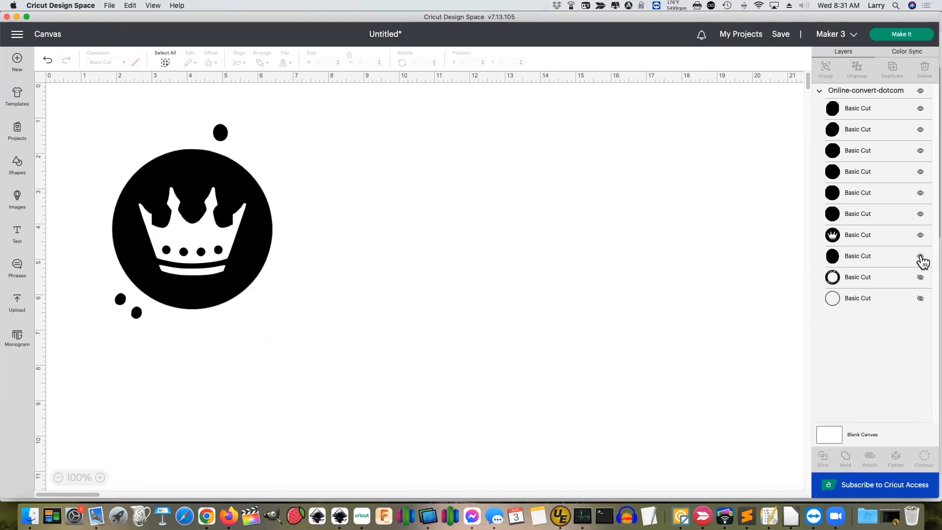
left_click(921, 278)
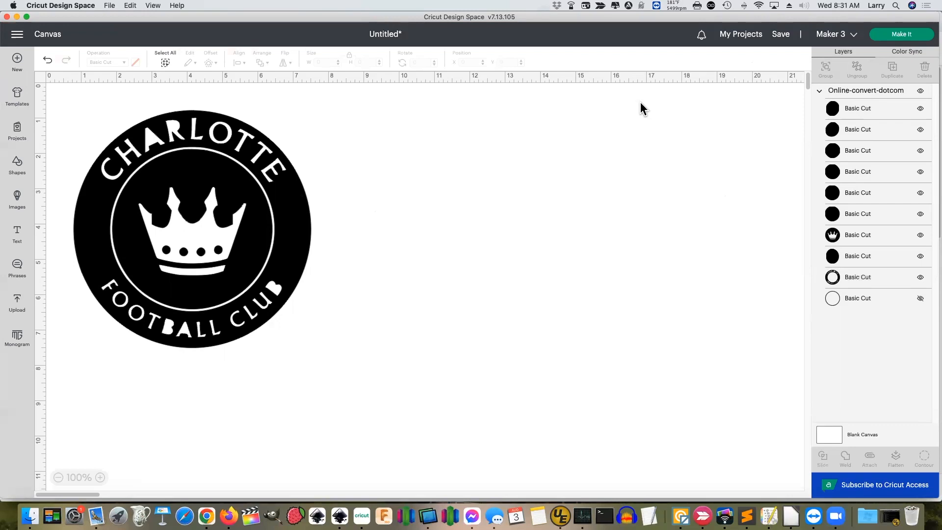
Start a new project, replacing the unsaved design, and add the freeconvert-dotcom image from the recent uploads.
left_click(20, 61)
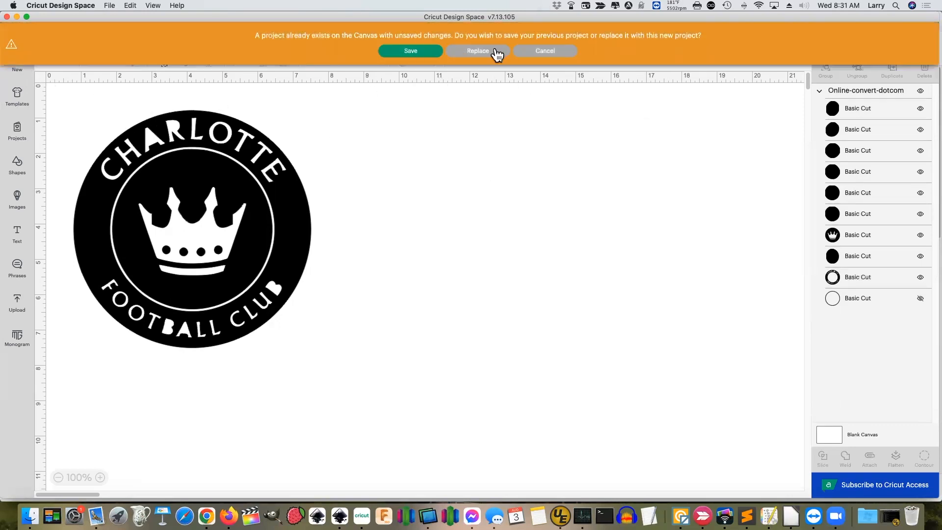
left_click(496, 54)
left_click(19, 308)
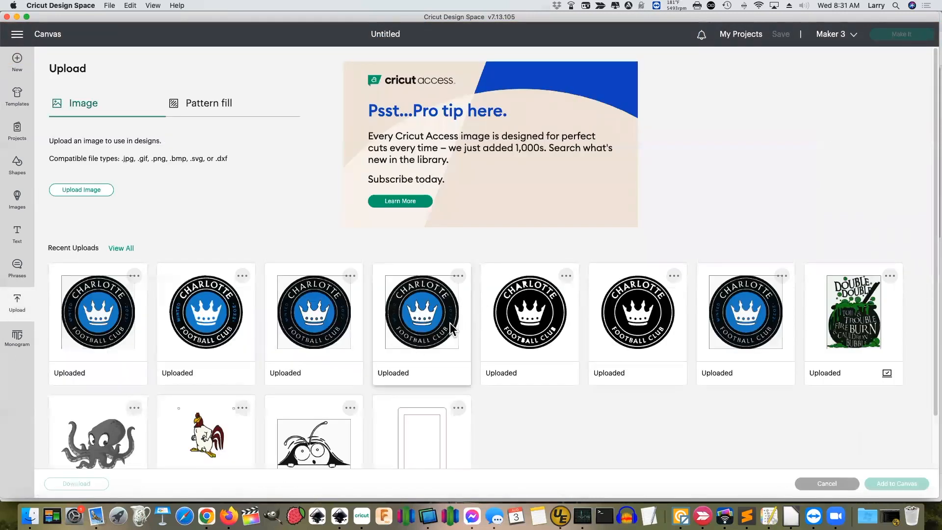
left_click(458, 277)
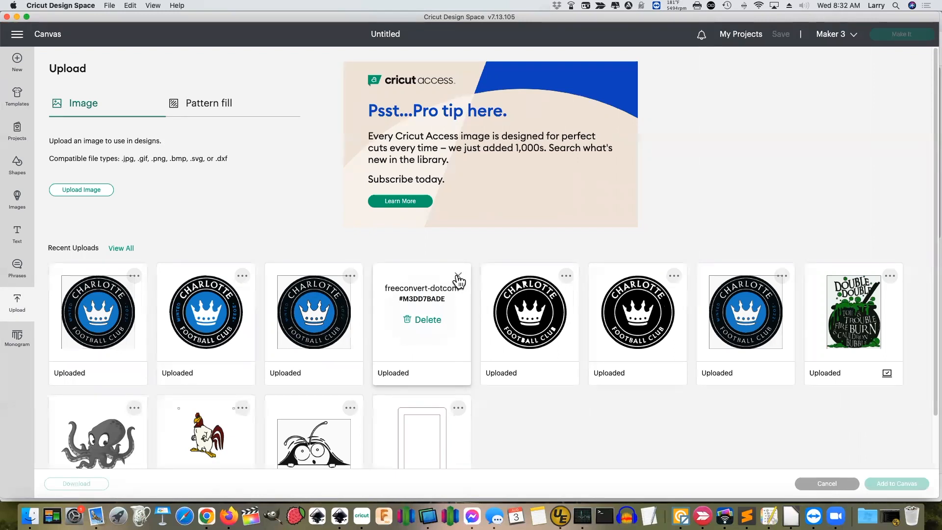
left_click(458, 277)
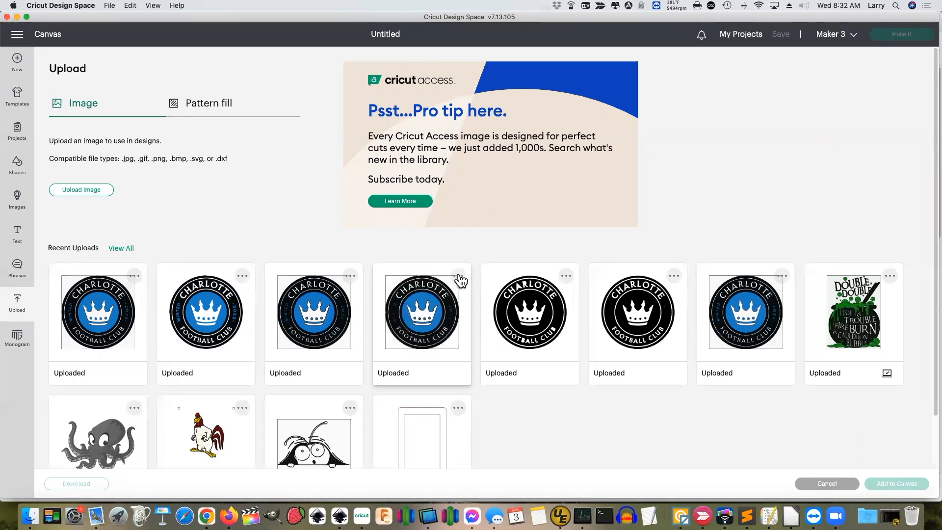
left_click(444, 329)
left_click(884, 485)
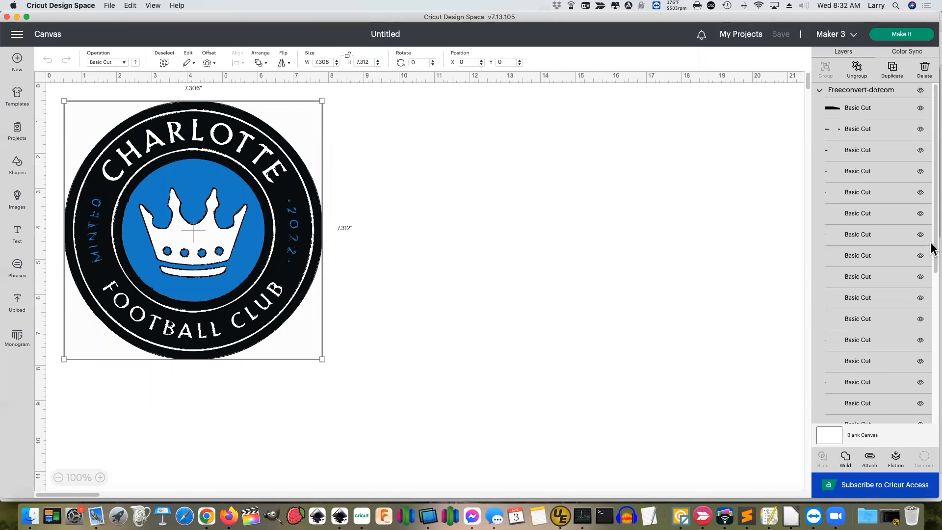
Clear the Freeconvert-dotcom design from the canvas and add the vectordad_online image from the recent uploads.
left_click_drag(933, 246, 932, 437)
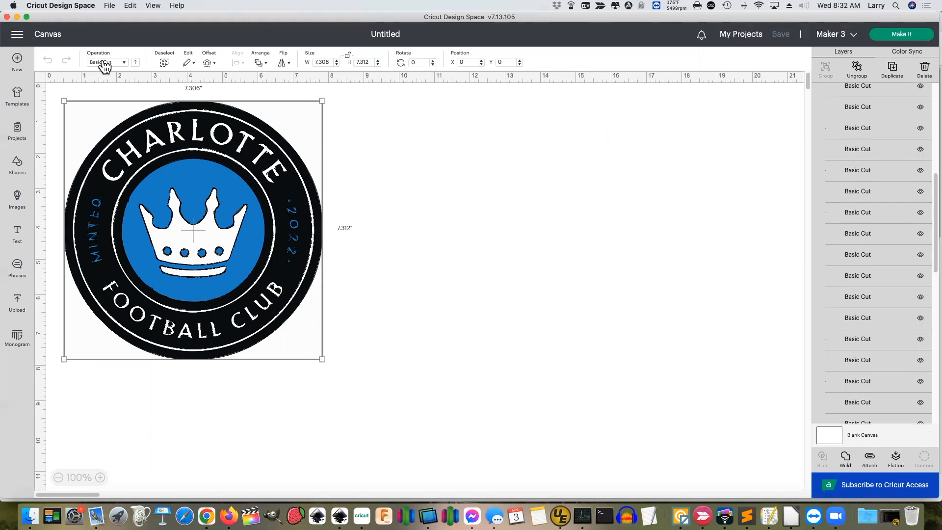
key("Delete")
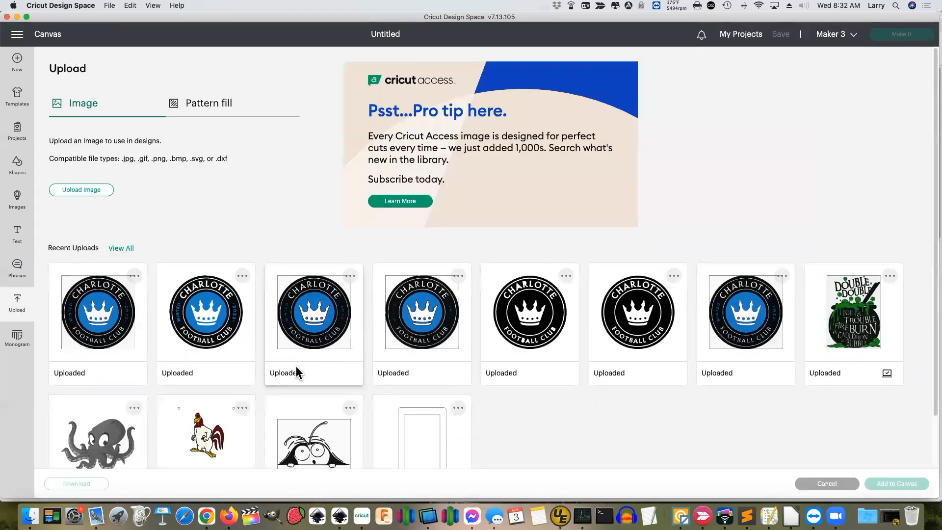
left_click(349, 277)
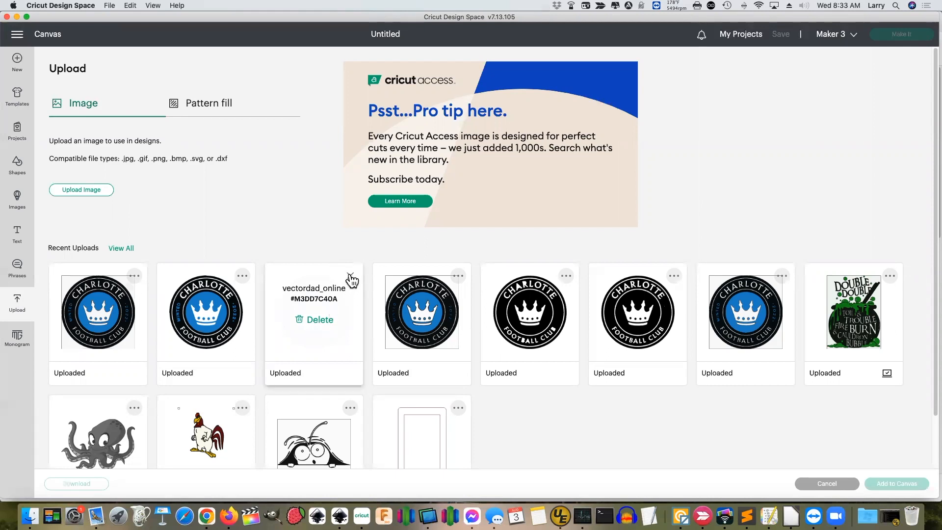
left_click(352, 280)
left_click(352, 341)
left_click(909, 486)
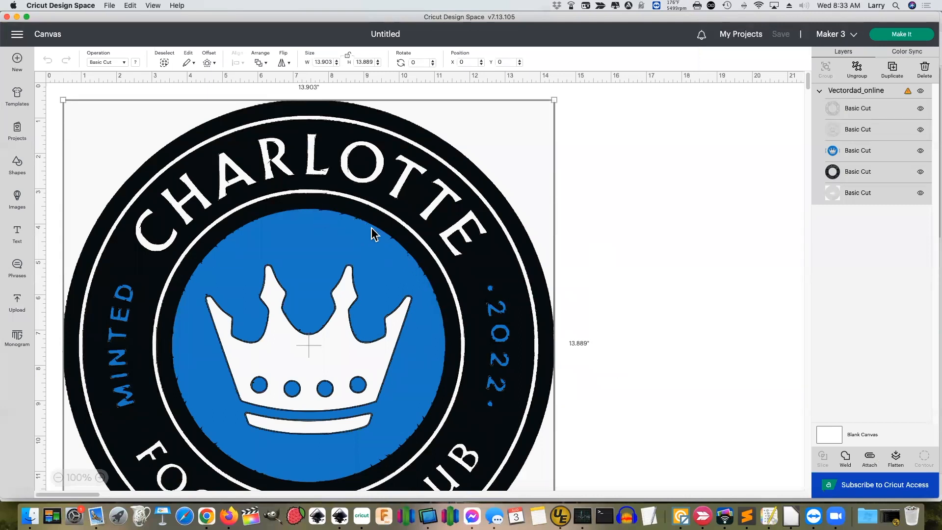
Hide the whole Vectordad_online group, then show and select only its first layer to check the outlines.
left_click_drag(405, 257, 388, 228)
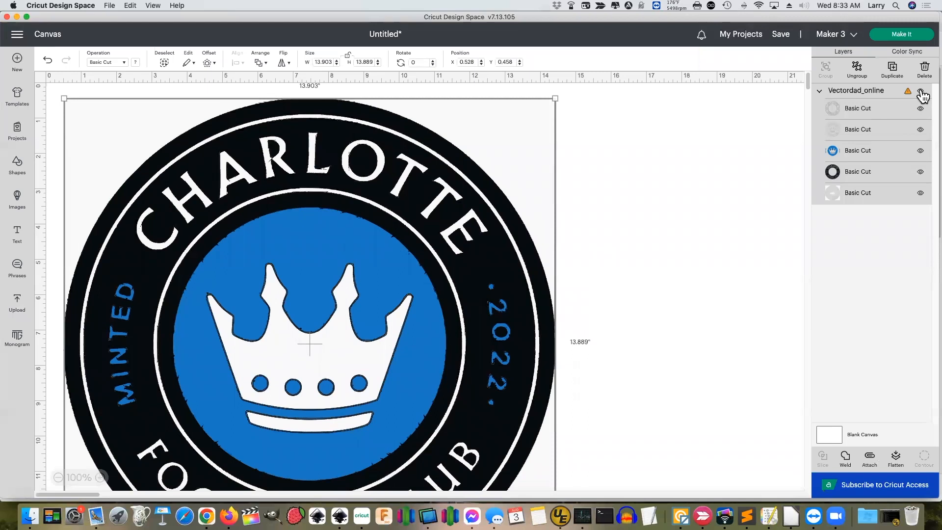
left_click(921, 91)
left_click(921, 108)
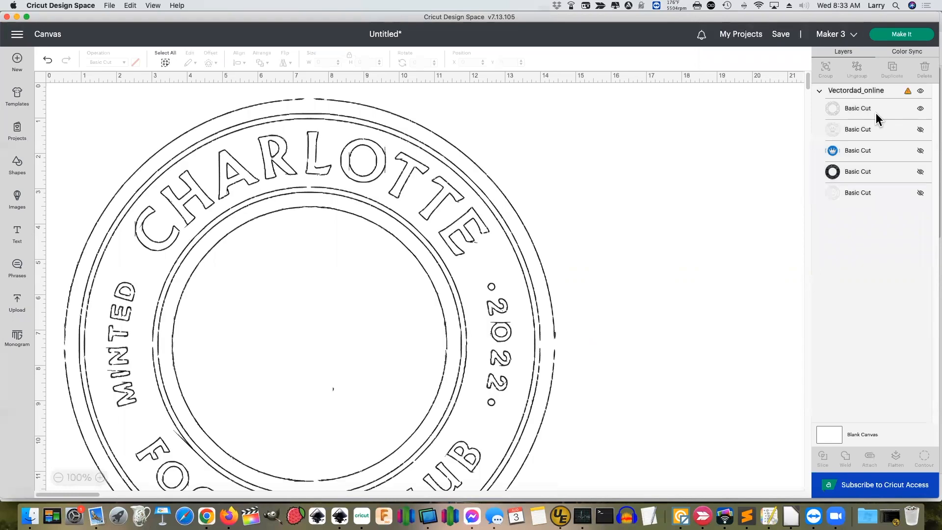
scroll(649, 233, "down", 5)
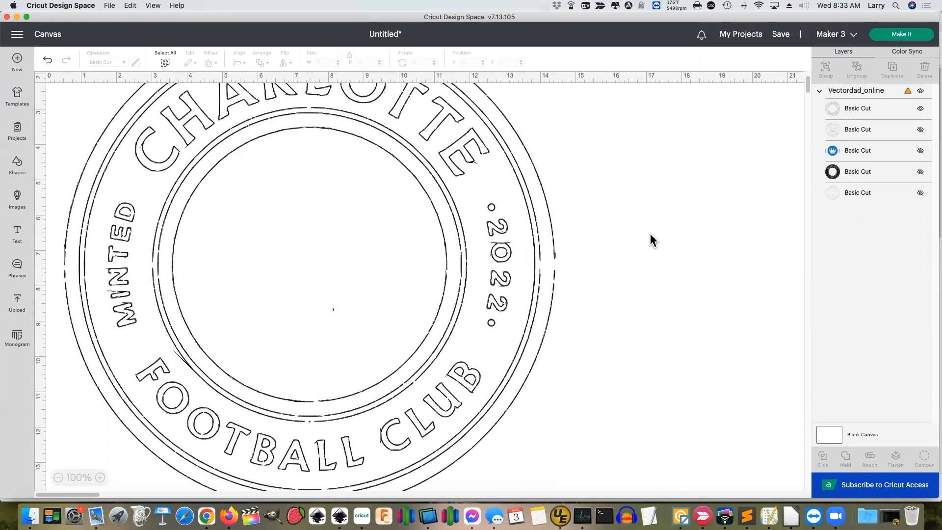
left_click(855, 106)
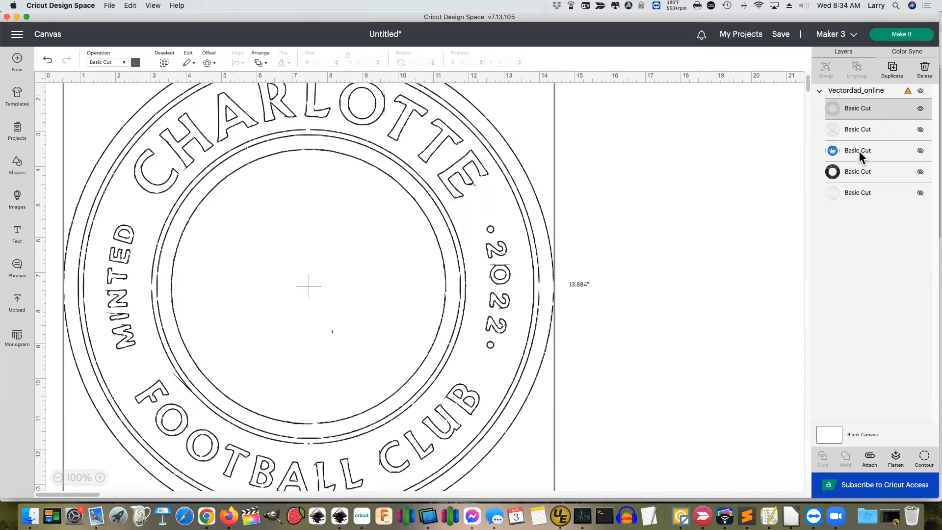
Hide the first Vectordad_online layer and show the second outline layer and the blue crown layer.
left_click(921, 109)
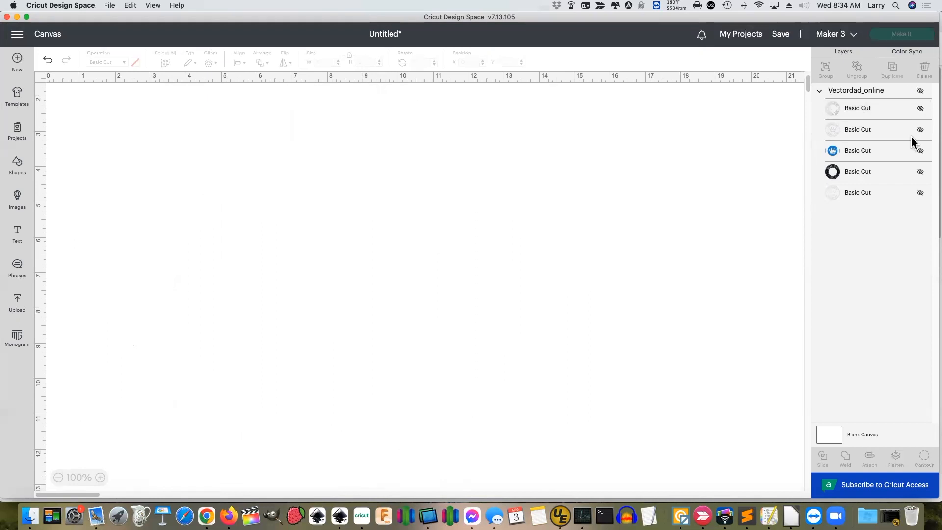
left_click(889, 134)
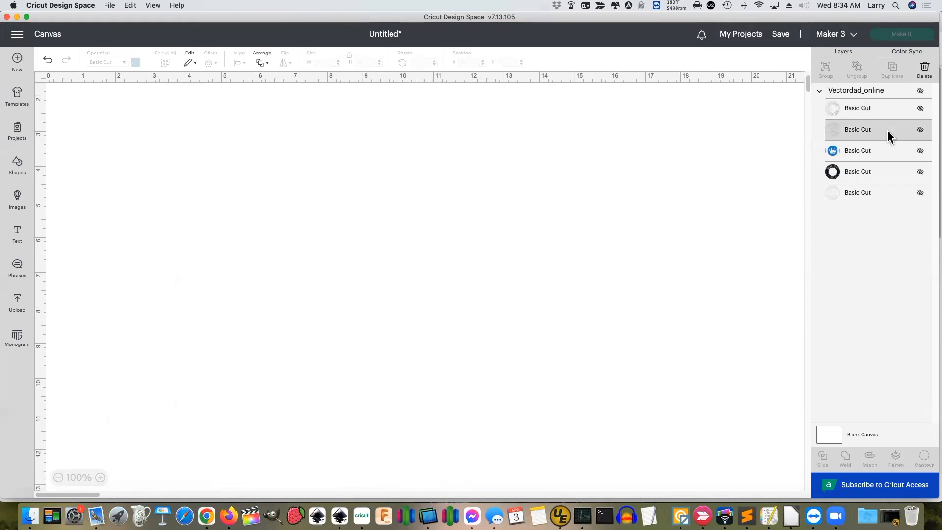
left_click(921, 130)
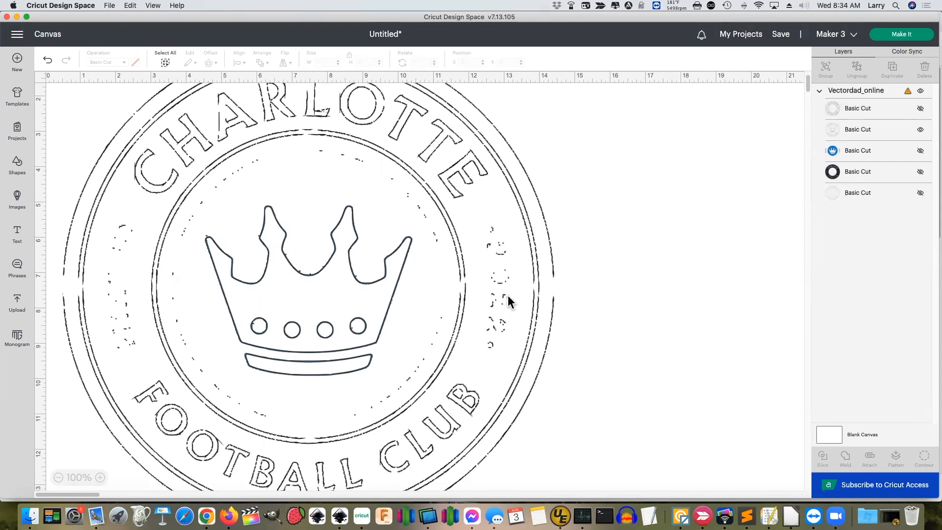
left_click(921, 150)
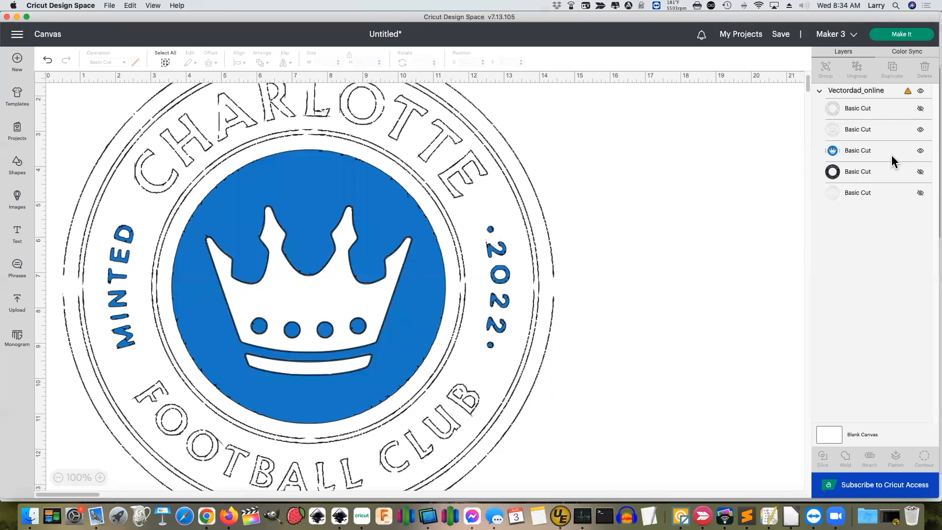
Isolate the blue crown layer, the black ring layer and the bottom outline layer of Vectordad_online one after another to inspect each.
left_click(921, 130)
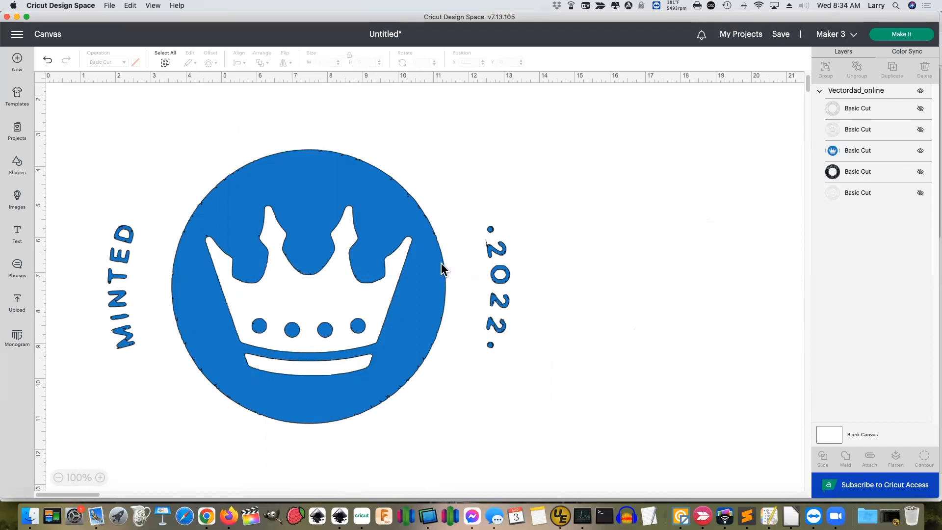
left_click(921, 172)
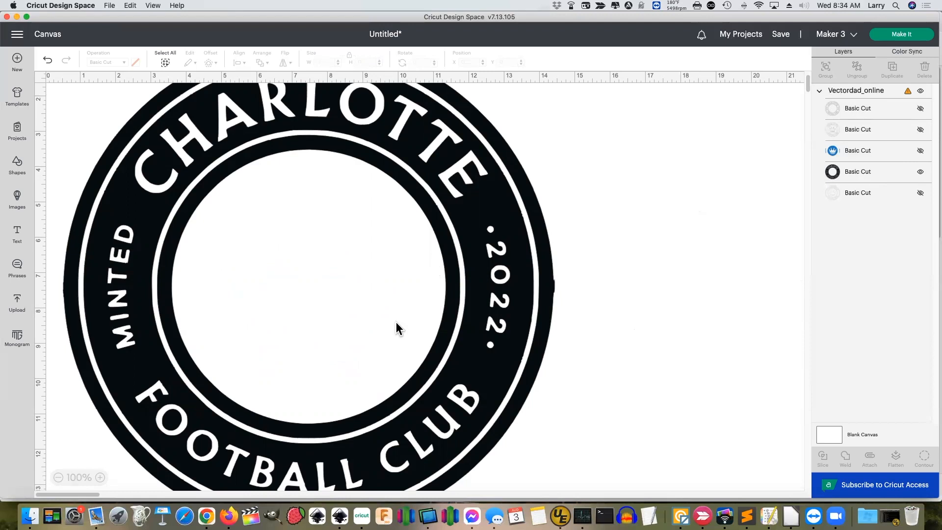
left_click(924, 179)
left_click(921, 193)
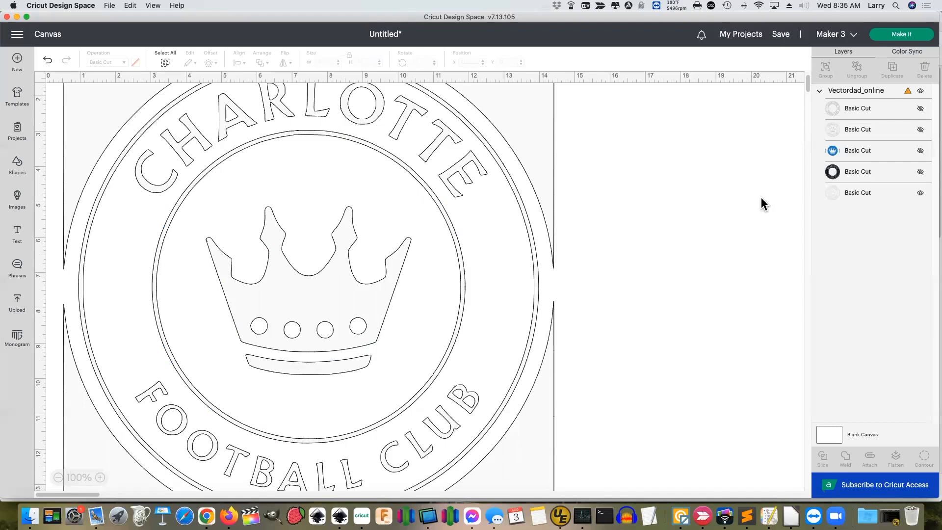
Overlay the black ring and blue crown layers on the bottom outline layer, and hide all but the blue crown layer.
left_click(882, 155)
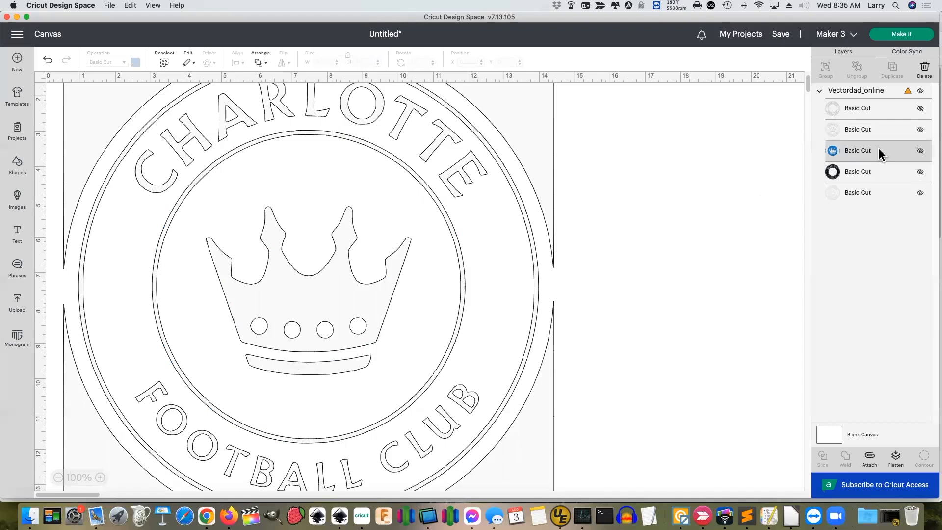
left_click(922, 172)
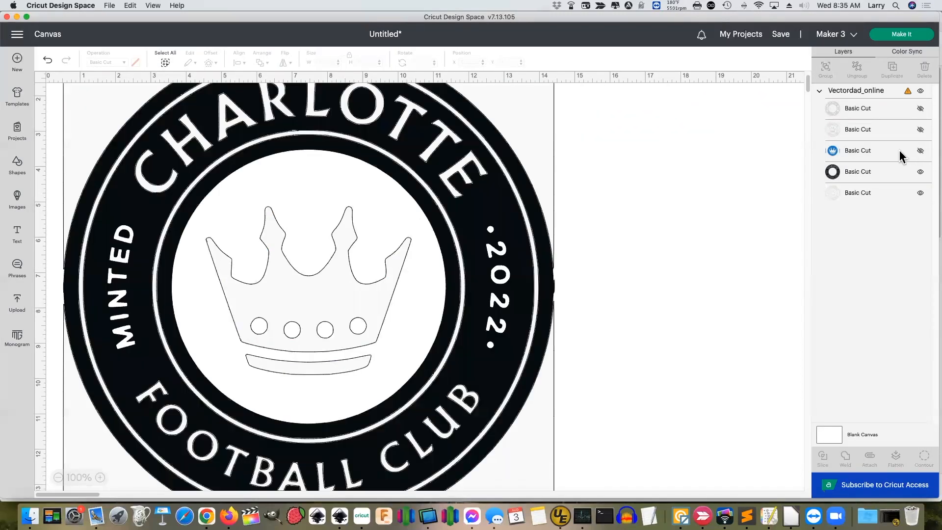
left_click(920, 152)
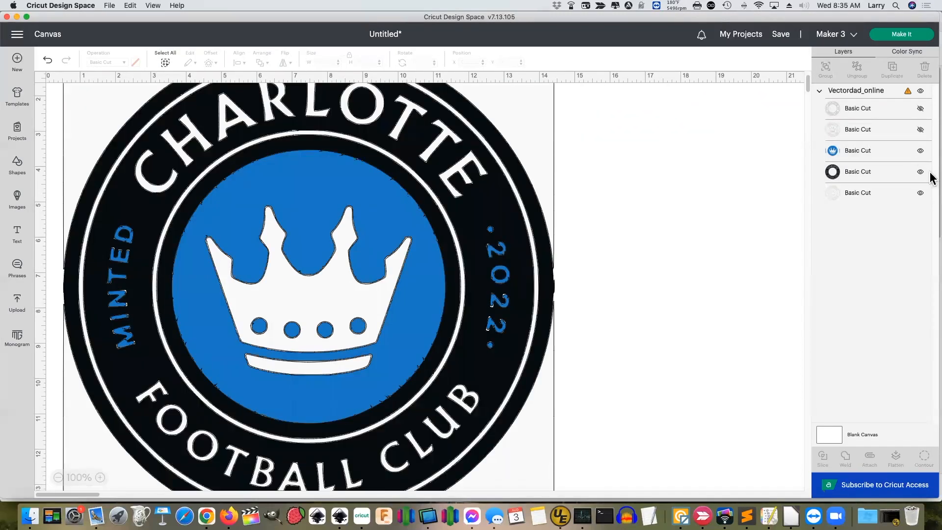
left_click(920, 172)
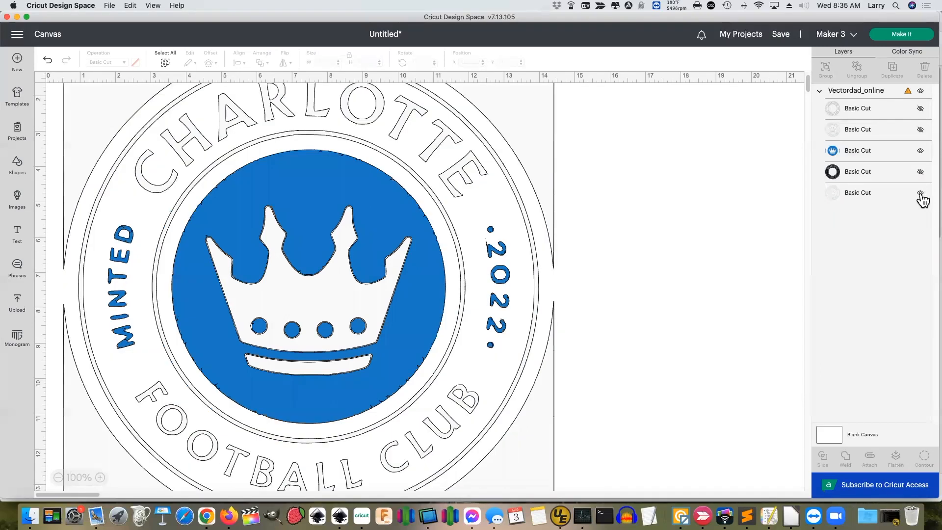
left_click(920, 193)
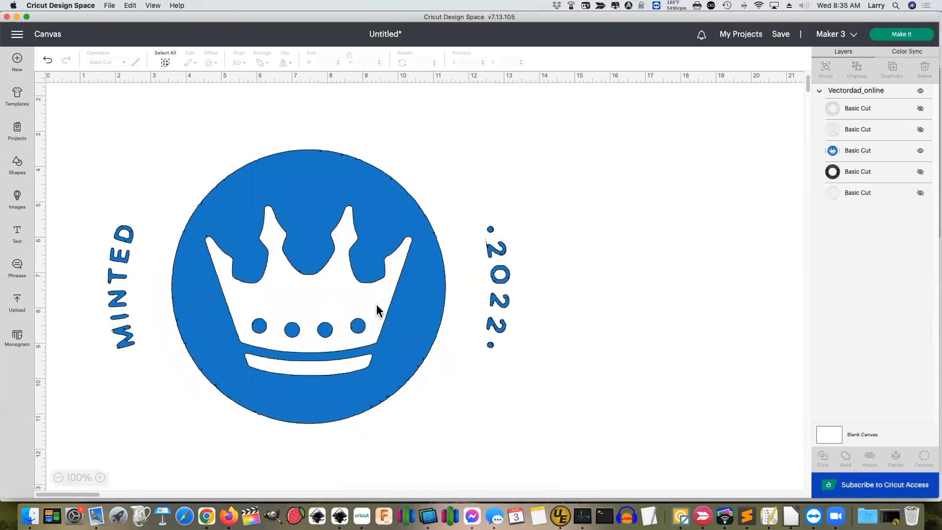
Open the contour settings for the visible blue crown layer, look through its list of contours and close them without changes.
left_click(509, 367)
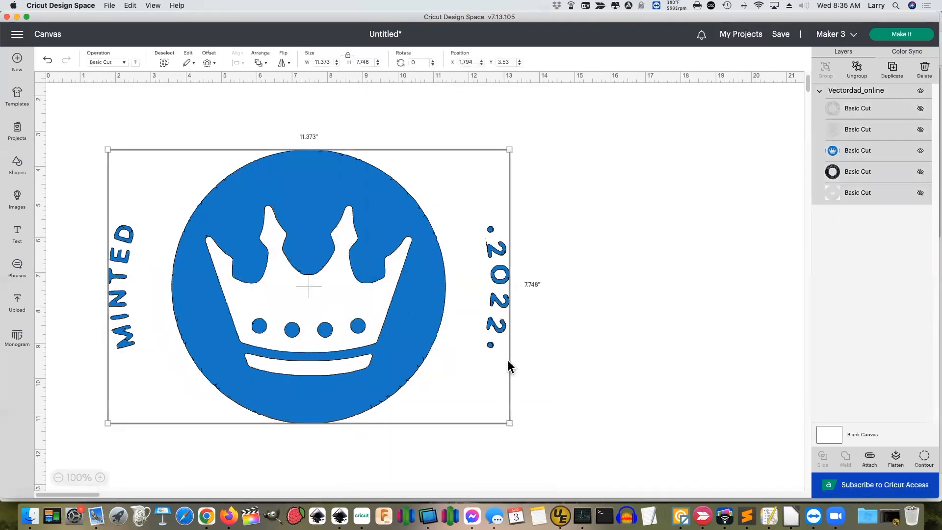
left_click(925, 459)
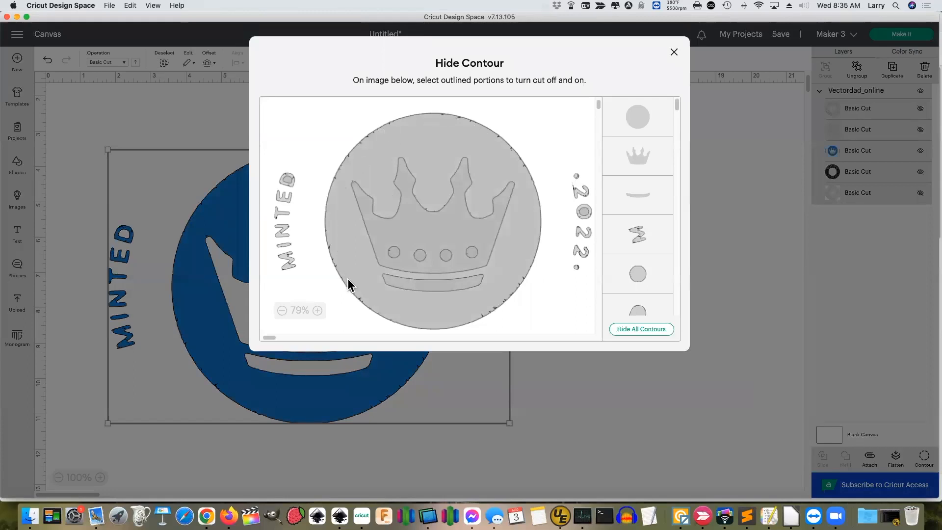
left_click_drag(676, 105, 678, 163)
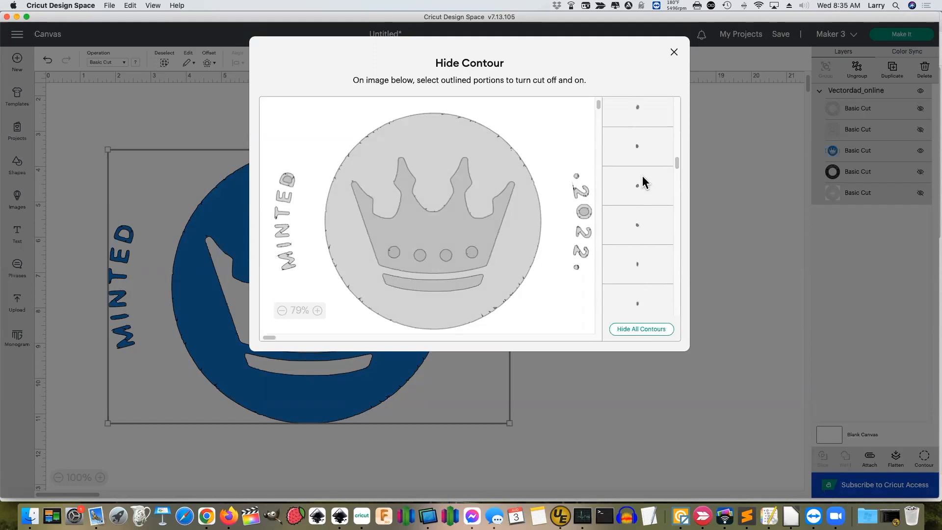
left_click(675, 54)
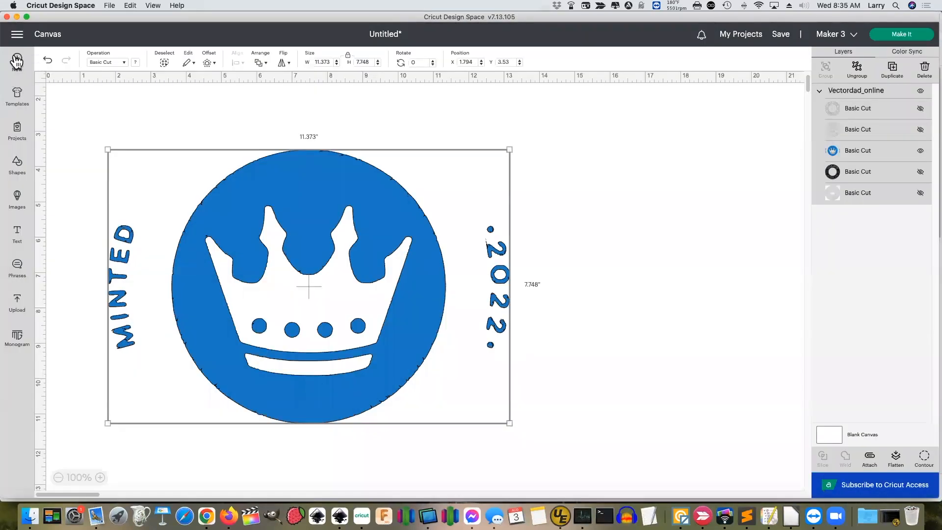
Start a new project, replacing the unsaved Vectordad_online design, and open the recent uploads to check the third logo's name.
left_click(17, 60)
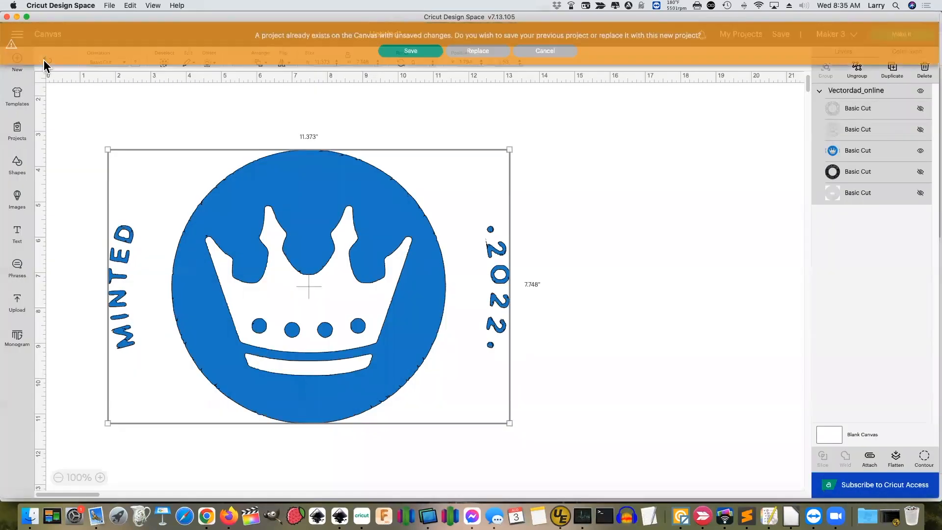
left_click(466, 55)
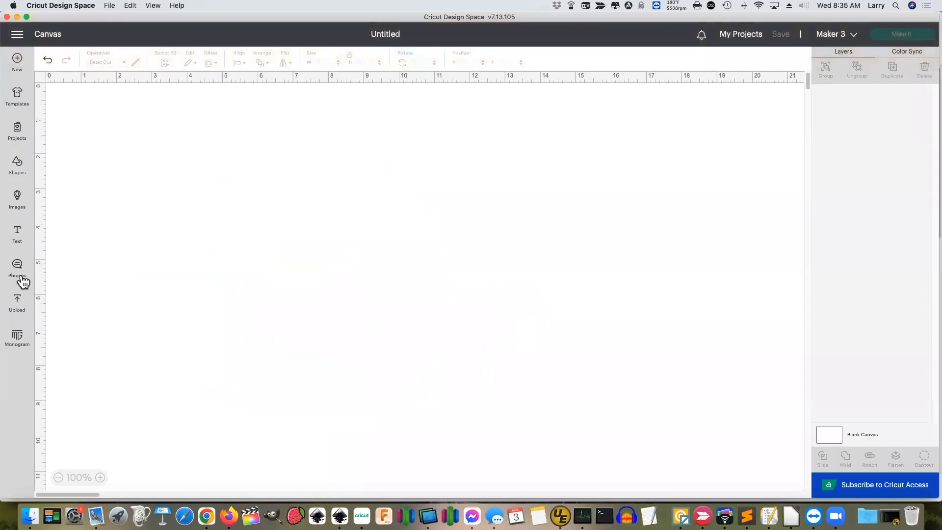
left_click(19, 304)
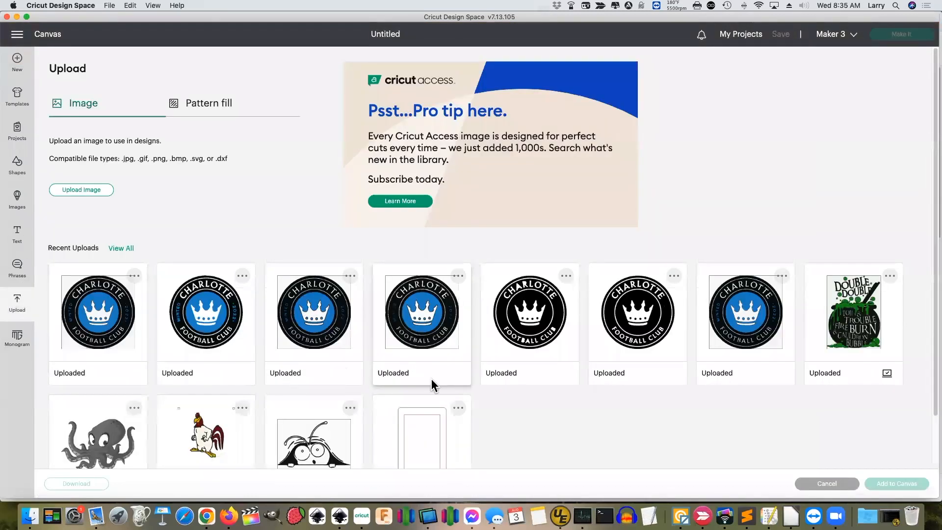
left_click(350, 277)
left_click(350, 276)
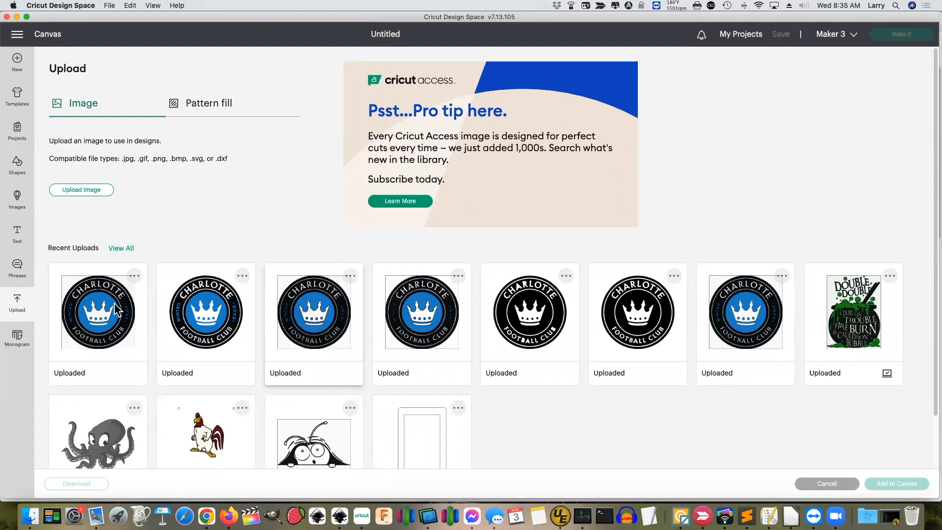
Add the VECTORMAGIC_DESKTOP_SAMPLE image from the recent uploads to the canvas and enlarge it to about 10.46 inches square.
left_click(243, 276)
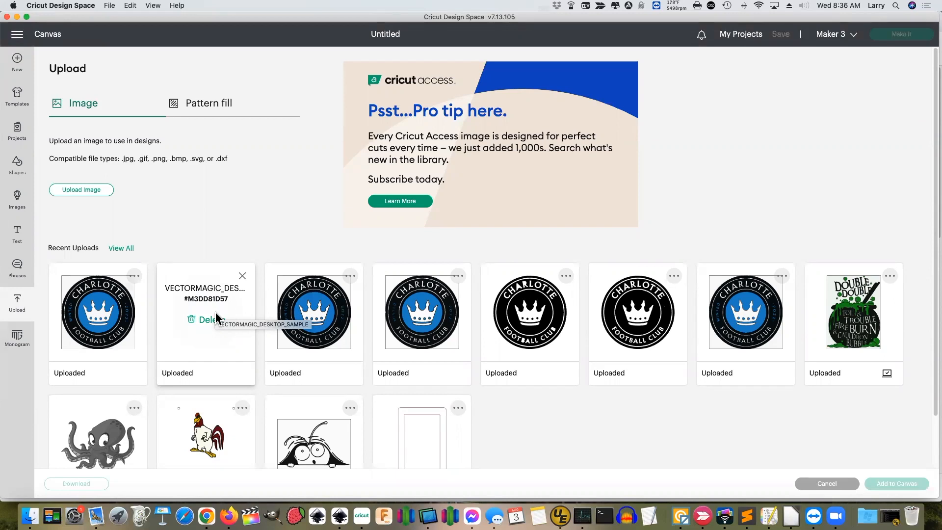
left_click(242, 277)
left_click(216, 314)
left_click(903, 485)
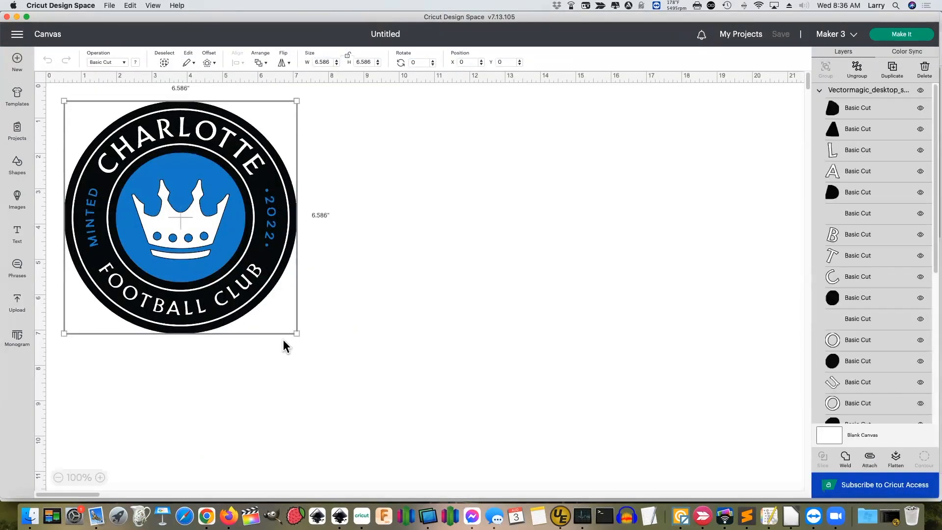
left_click_drag(297, 333, 433, 394)
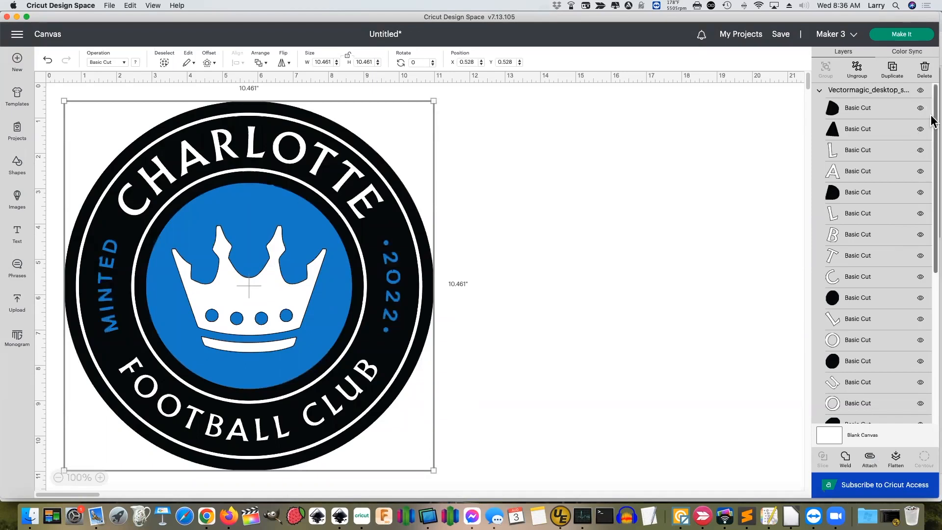
Examine the Vectormagic design's color groups and its full list of layers down to the last one.
left_click_drag(932, 118, 932, 147)
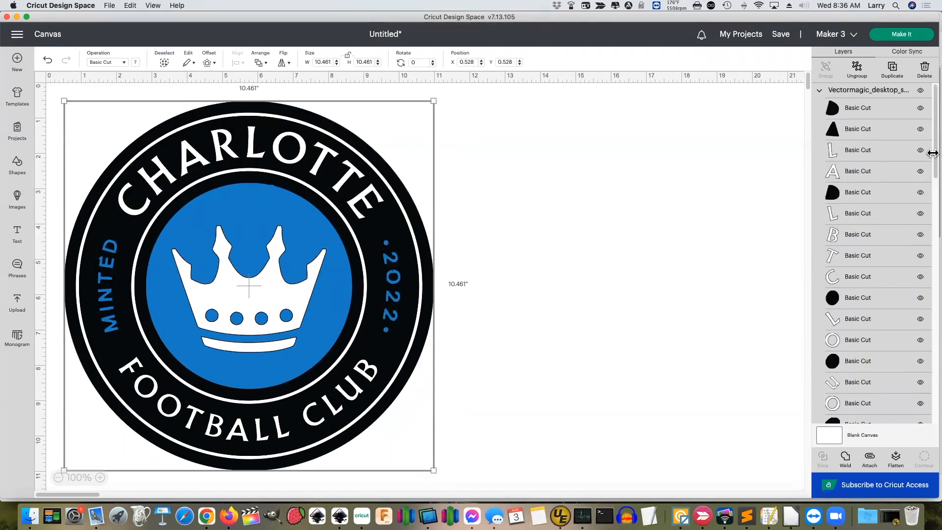
left_click(915, 53)
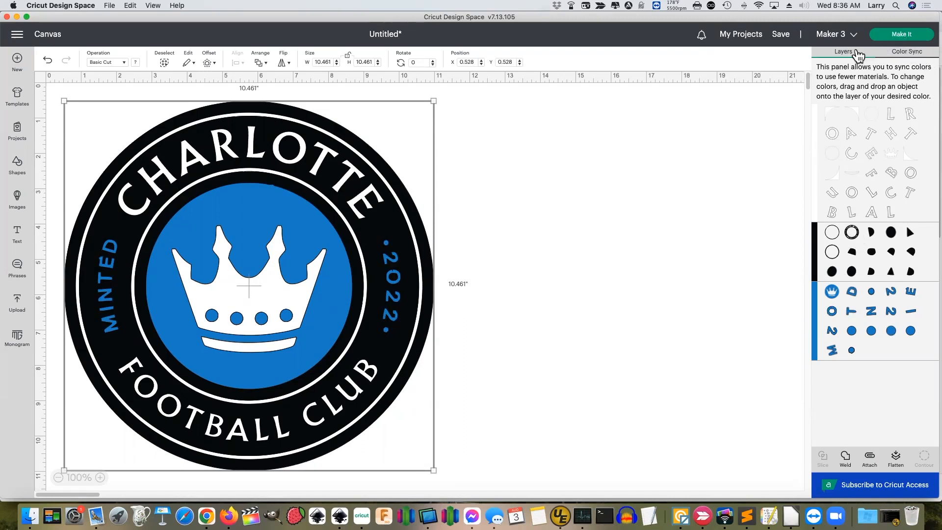
left_click(847, 53)
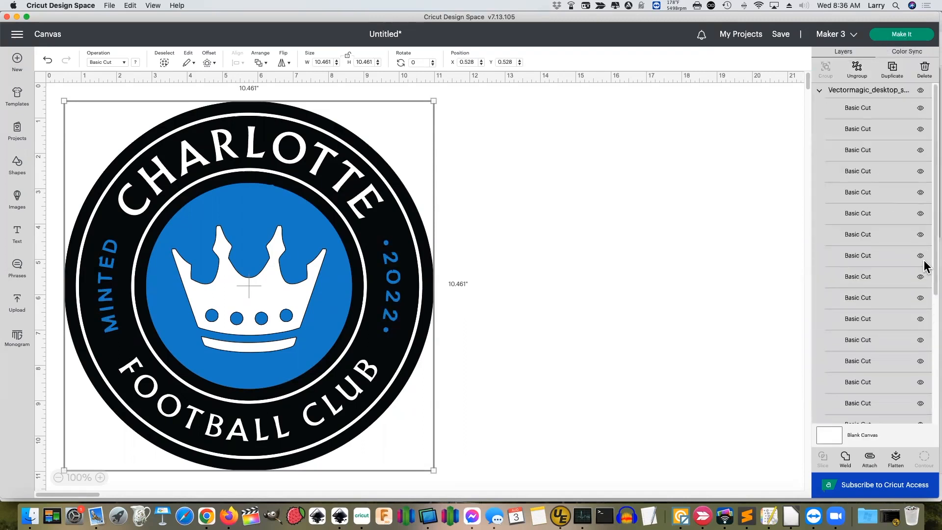
scroll(928, 343, "down", 10)
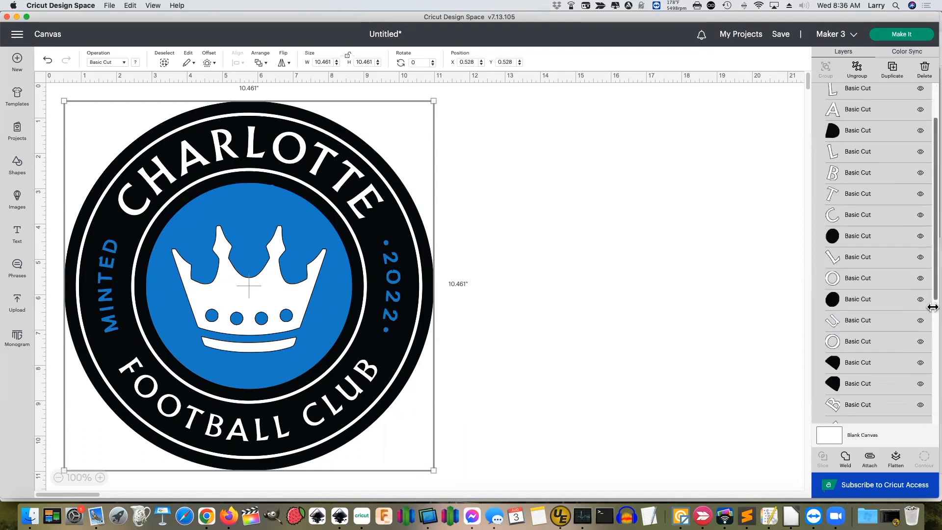
scroll(932, 383, "down", 5)
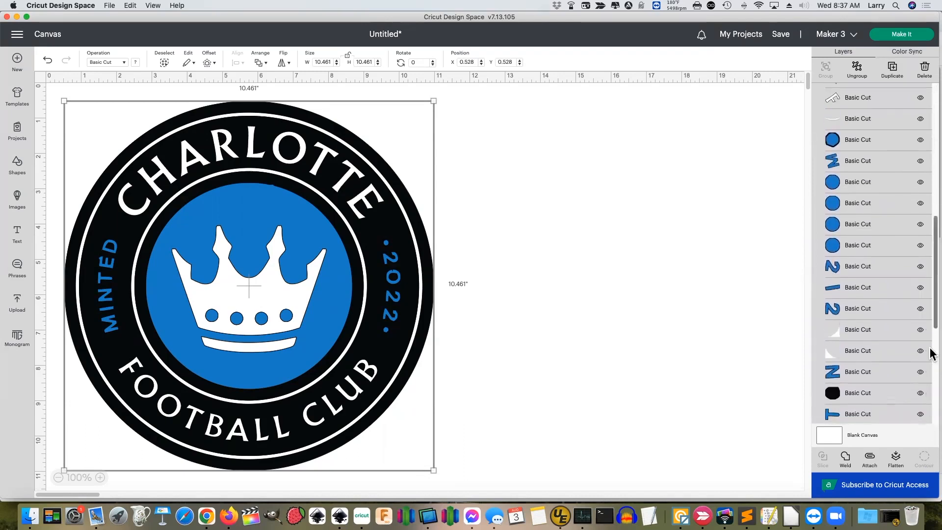
scroll(933, 334, "down", 8)
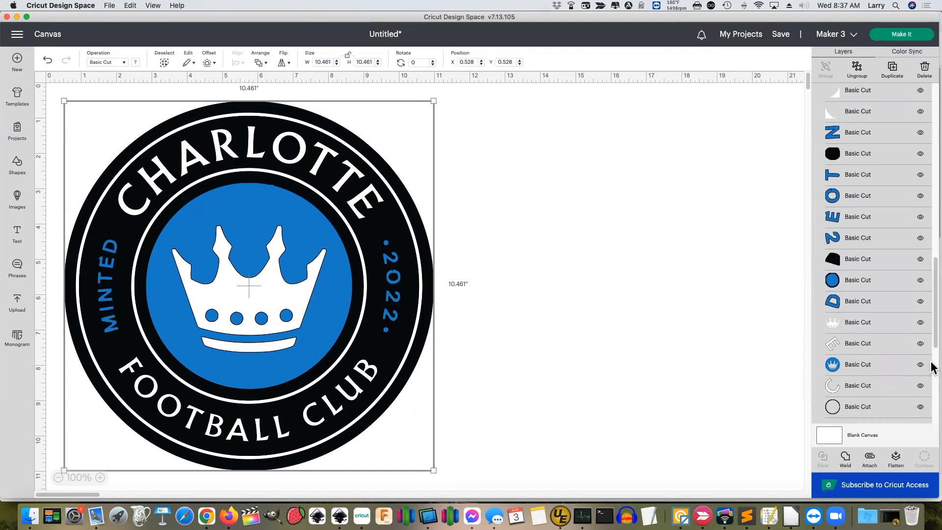
left_click_drag(933, 343, 932, 444)
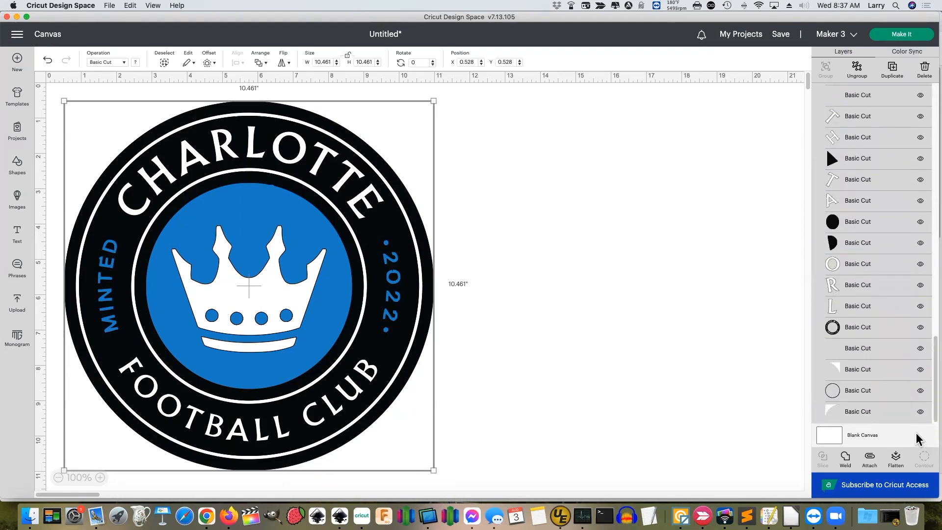
Hide and reshow a white circle layer, and move the whole logo right to about the 6-inch mark on the ruler.
left_click(864, 329)
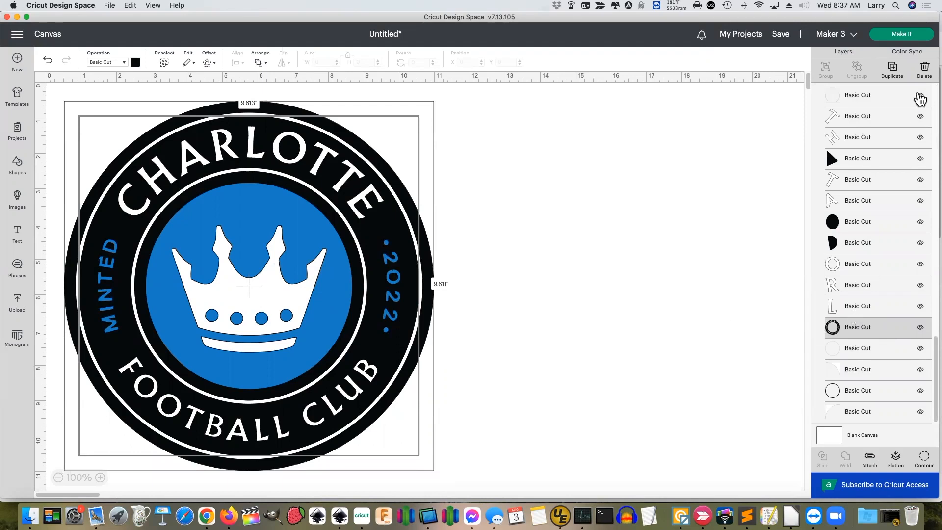
left_click(920, 96)
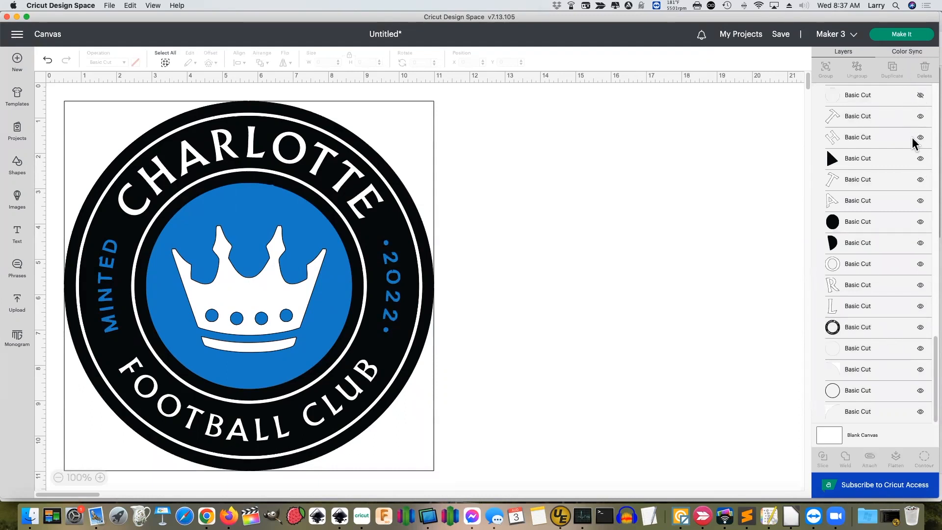
left_click(919, 95)
left_click(883, 330)
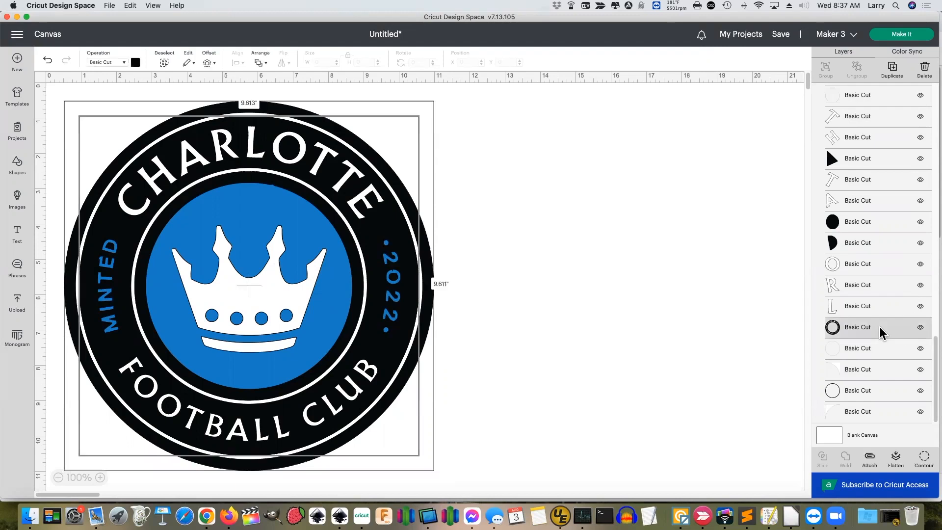
left_click_drag(369, 194, 435, 189)
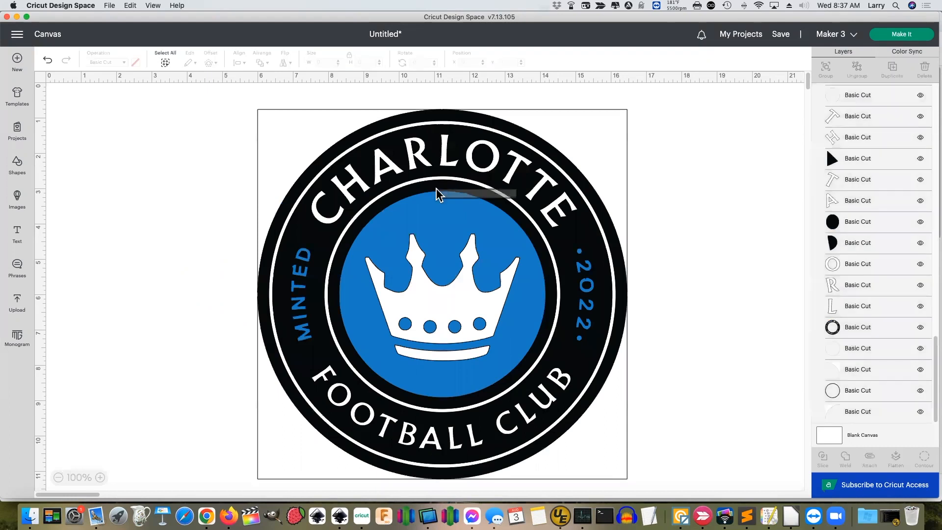
Duplicate the black ring layer with the cut-out lettering, reposition the copy at about X 0.46, Y 0.99 to inspect it, and delete it.
left_click(859, 328)
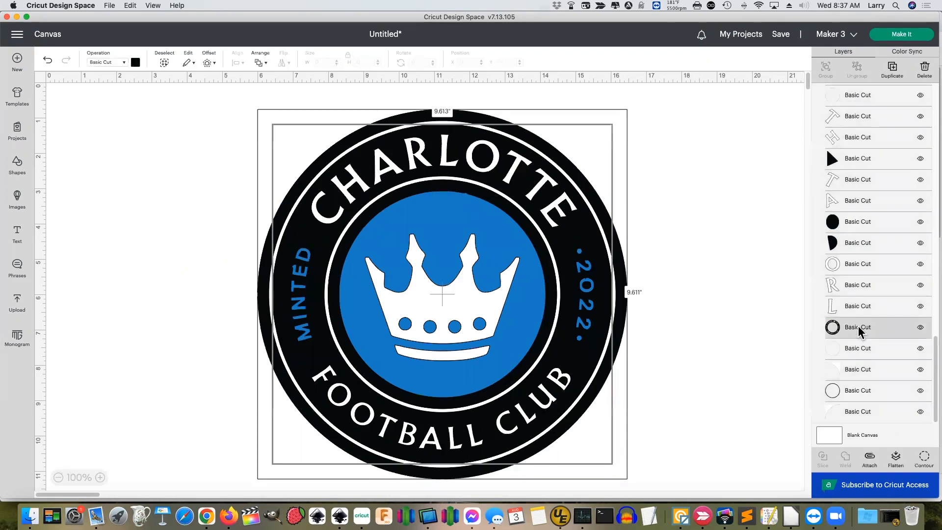
right_click(859, 329)
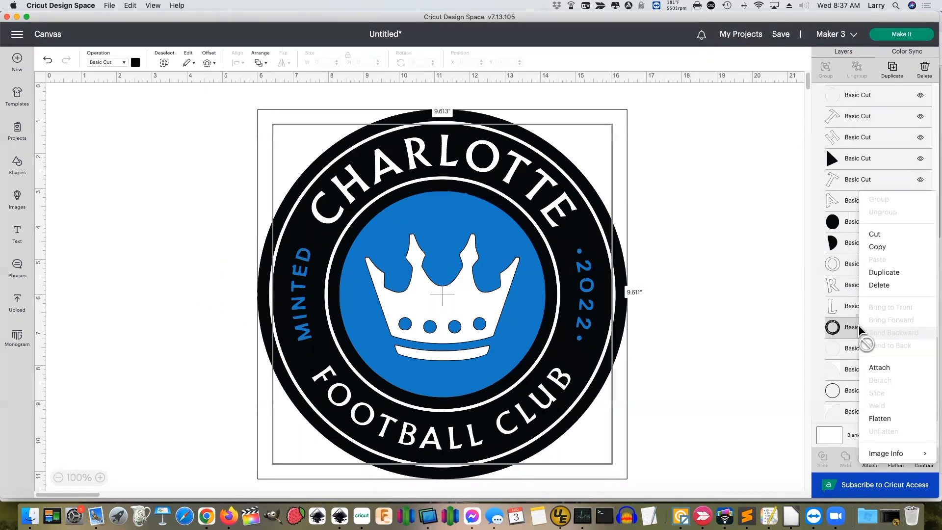
left_click(879, 272)
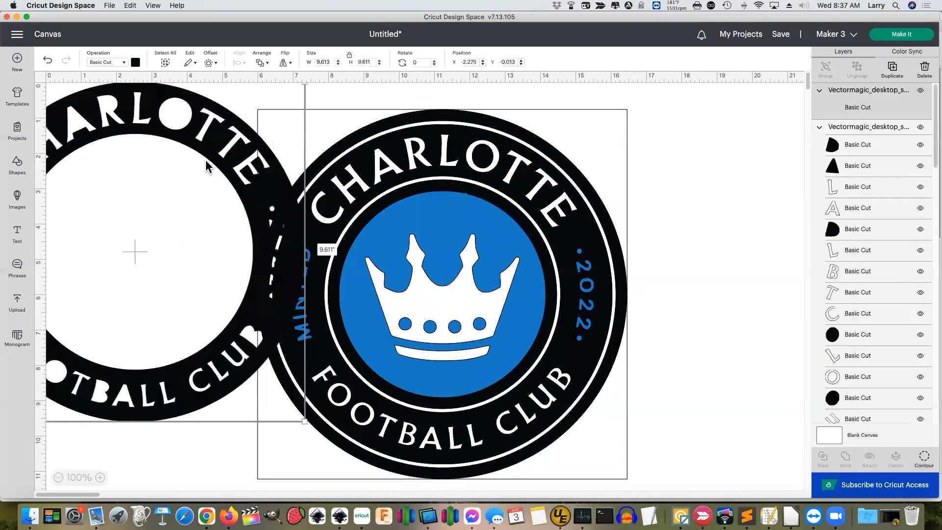
left_click_drag(236, 113, 121, 195)
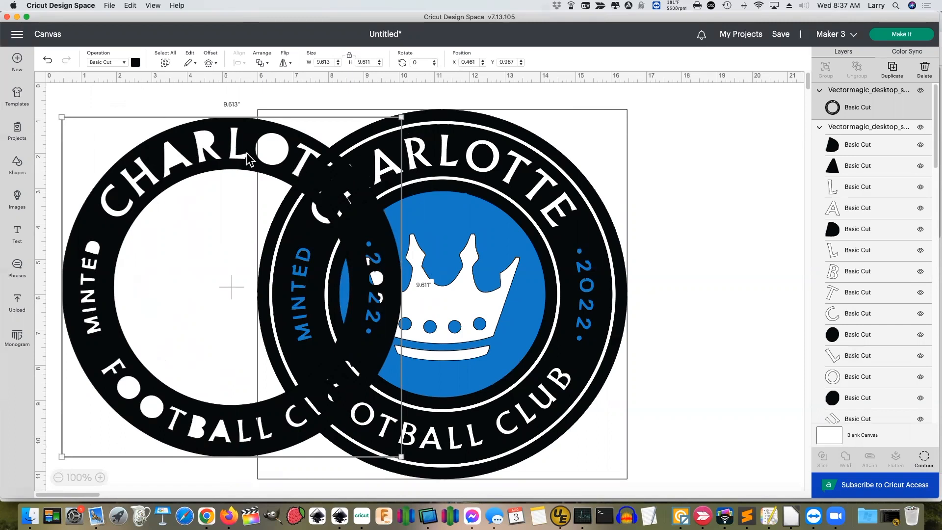
key("Delete")
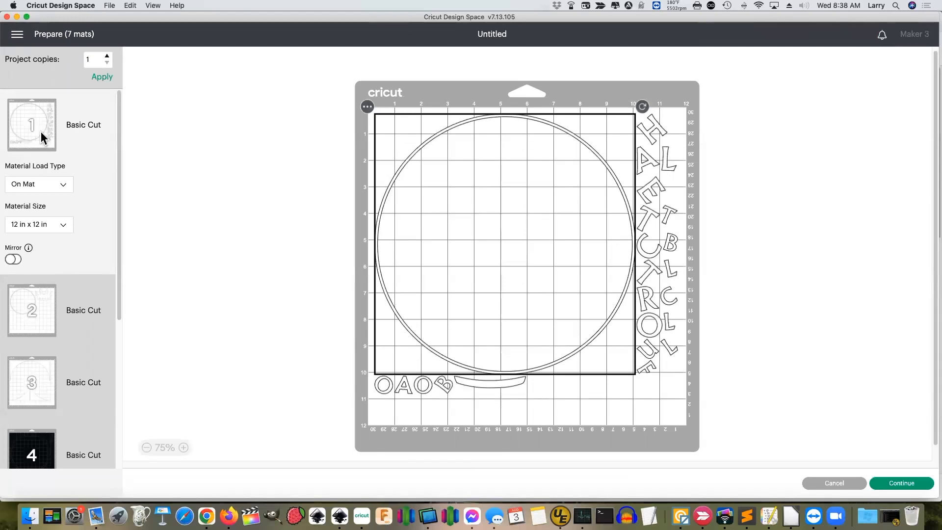
Examine the cut layouts on mats 2, 3 and 4, and return to the canvas without continuing to the cut.
left_click(50, 312)
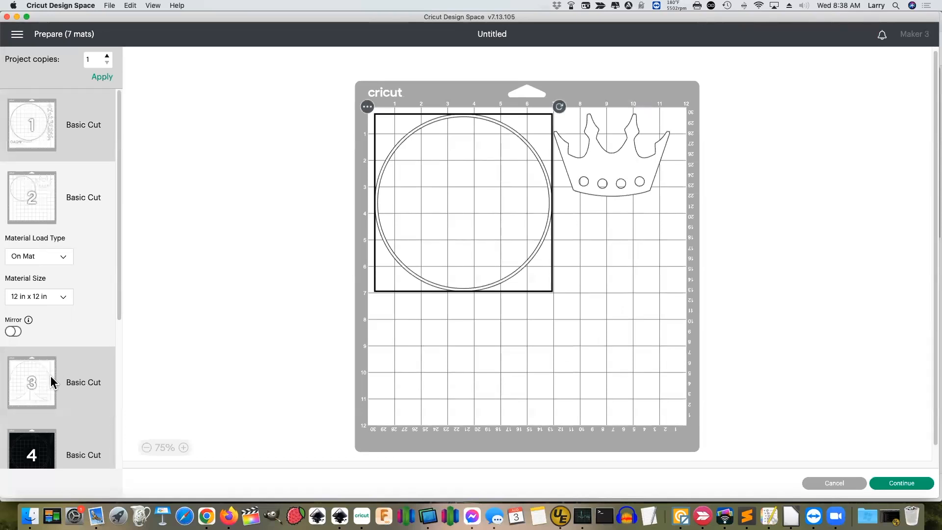
left_click(53, 383)
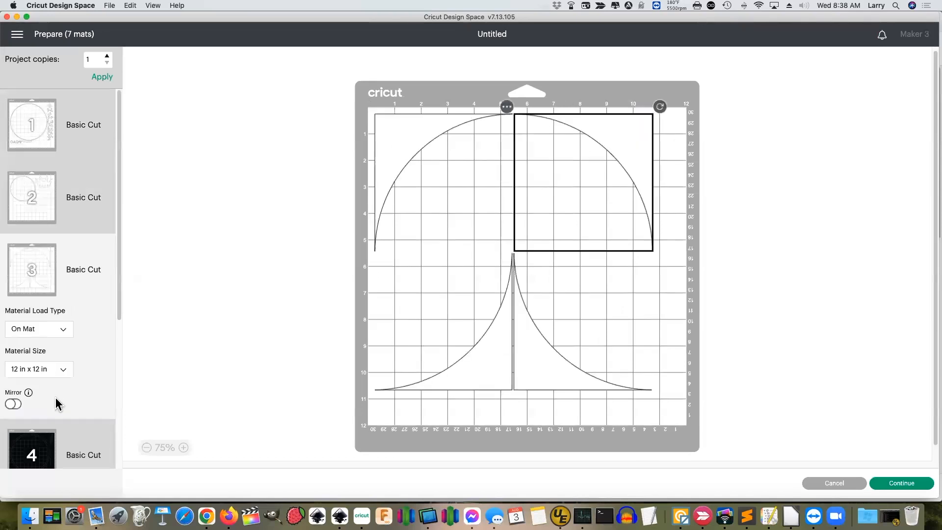
left_click(76, 444)
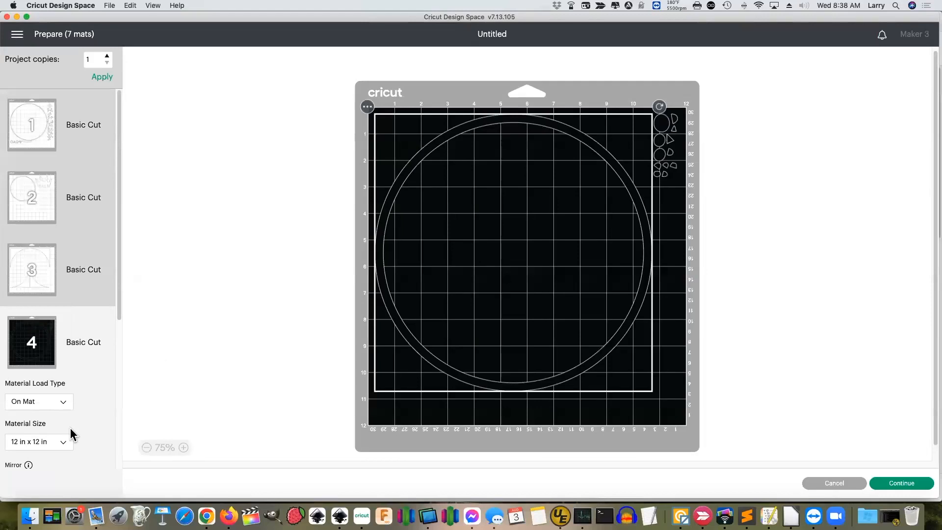
left_click(835, 484)
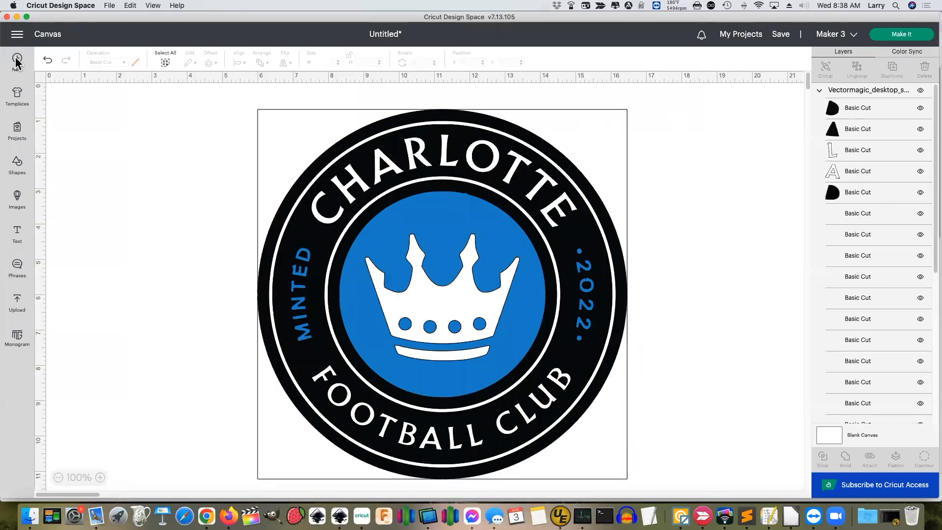
Replace the unsaved project with an empty canvas and add the inkscape_sample image from the recent uploads.
left_click(470, 53)
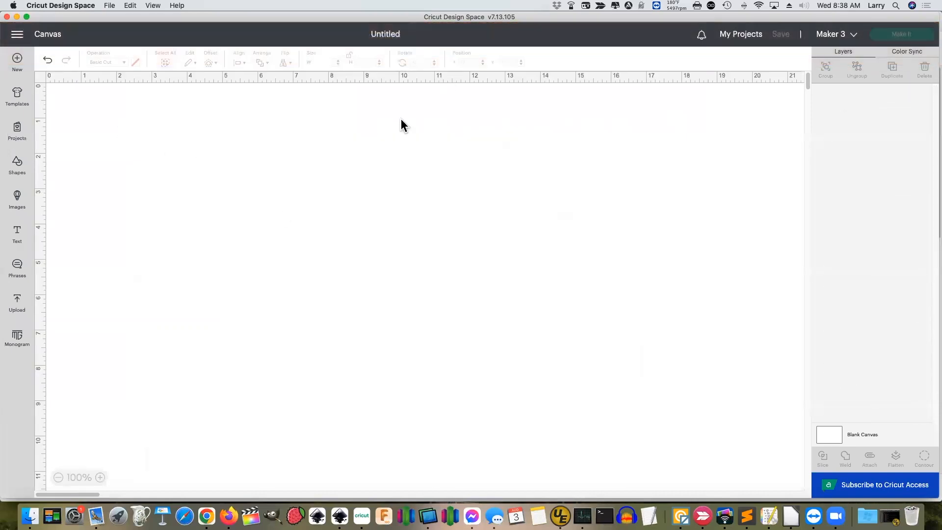
left_click(18, 302)
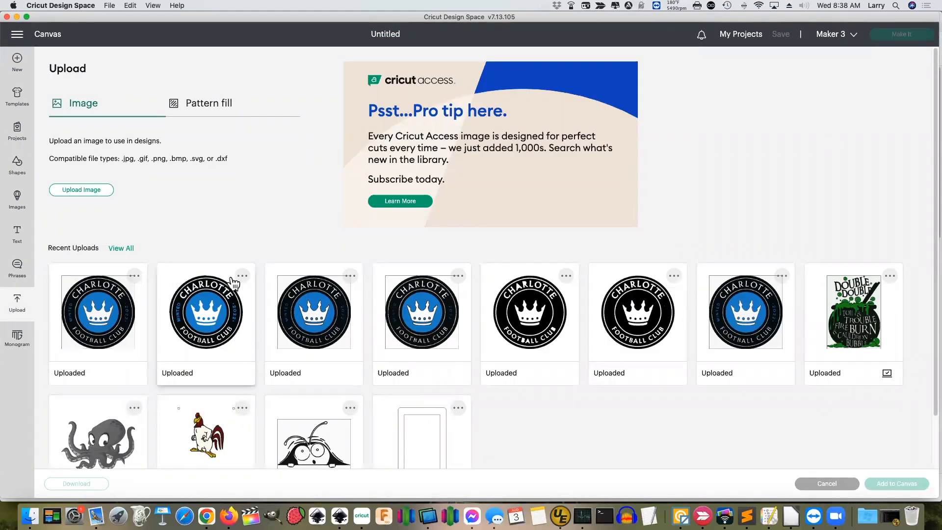
left_click(243, 276)
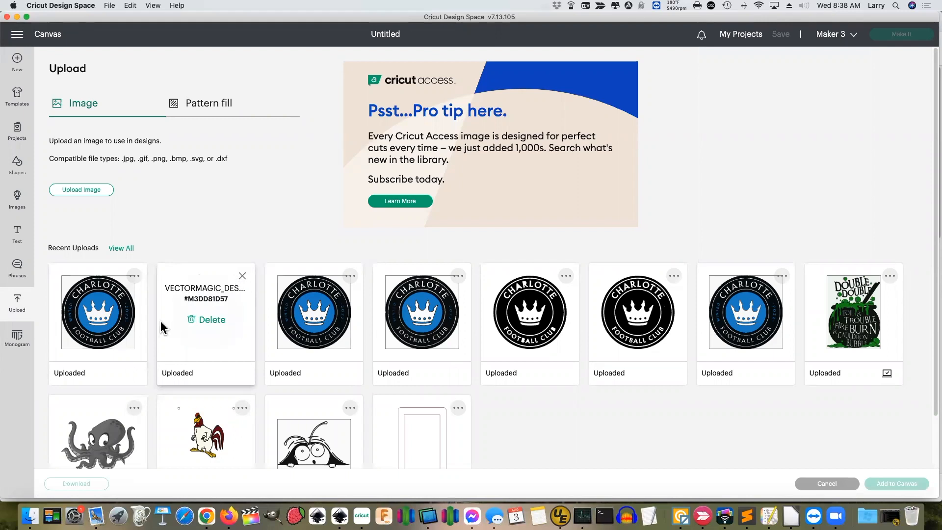
left_click(128, 301)
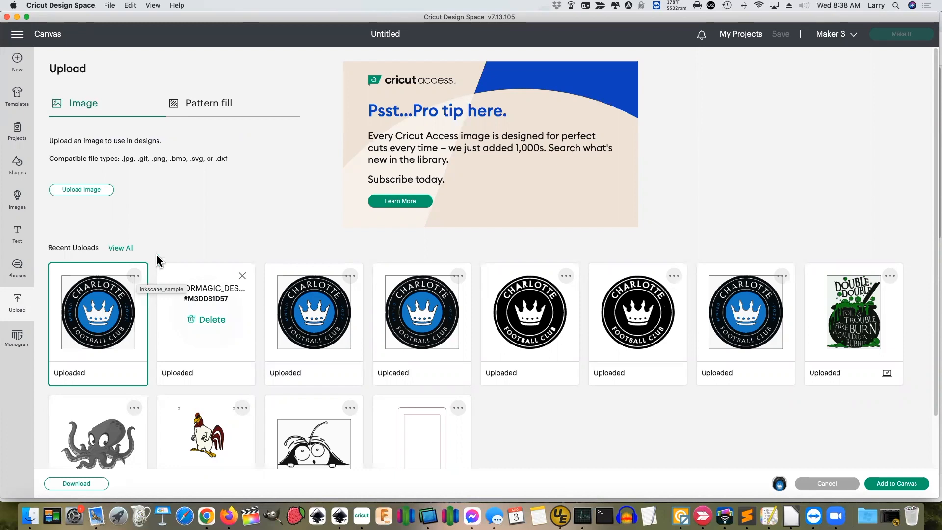
left_click(135, 276)
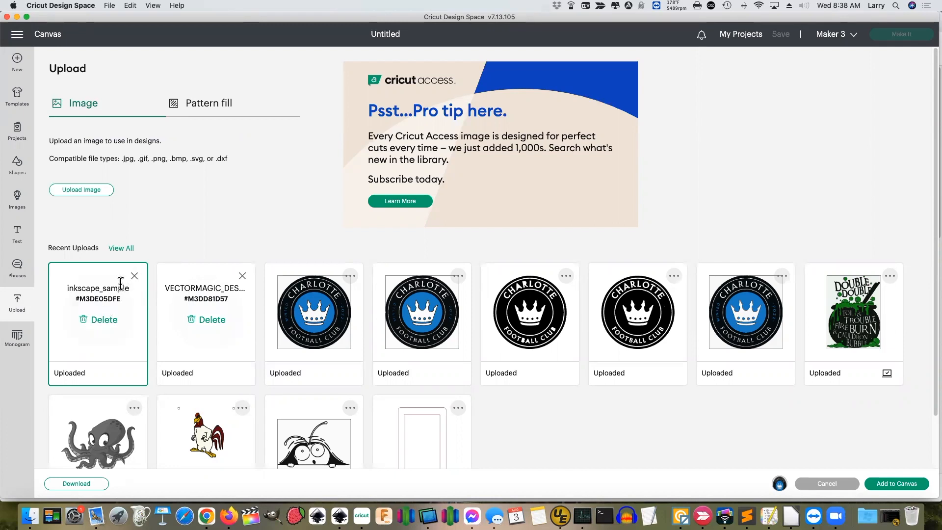
left_click(135, 276)
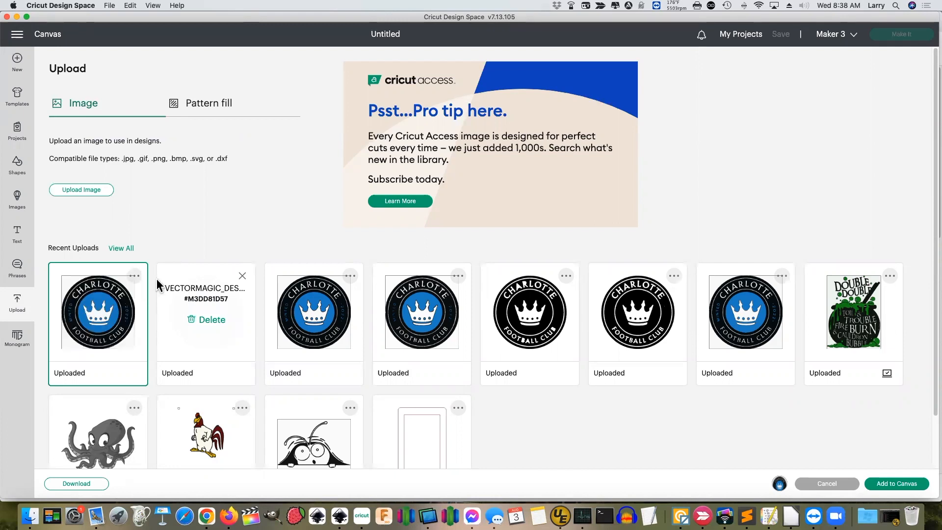
left_click(242, 276)
left_click(142, 326)
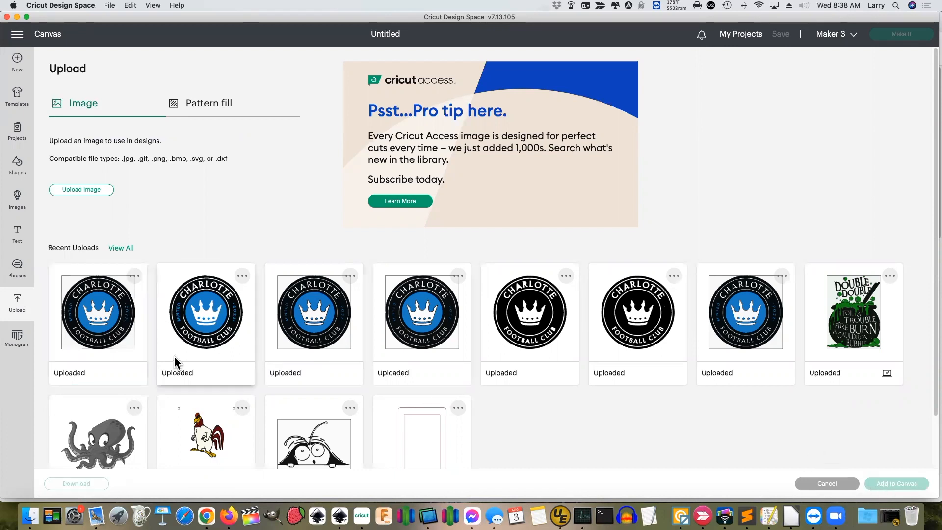
left_click(136, 333)
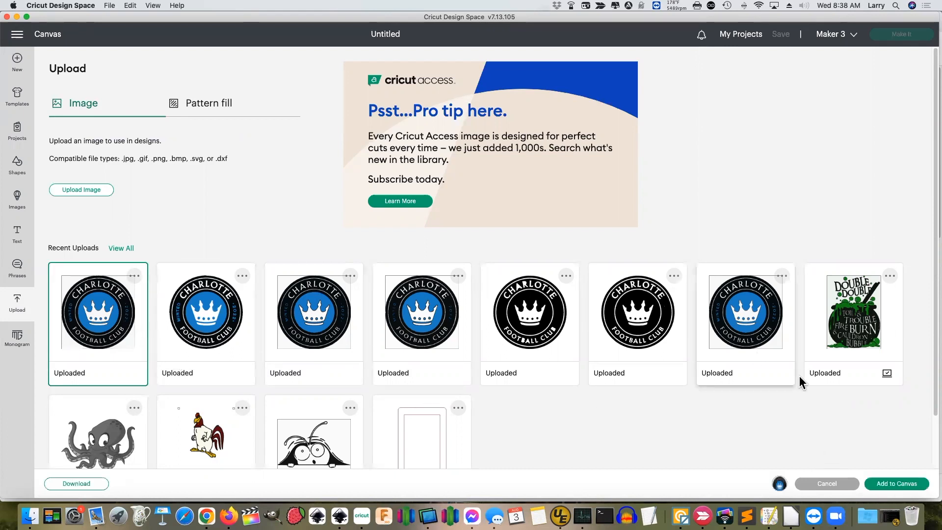
left_click(897, 484)
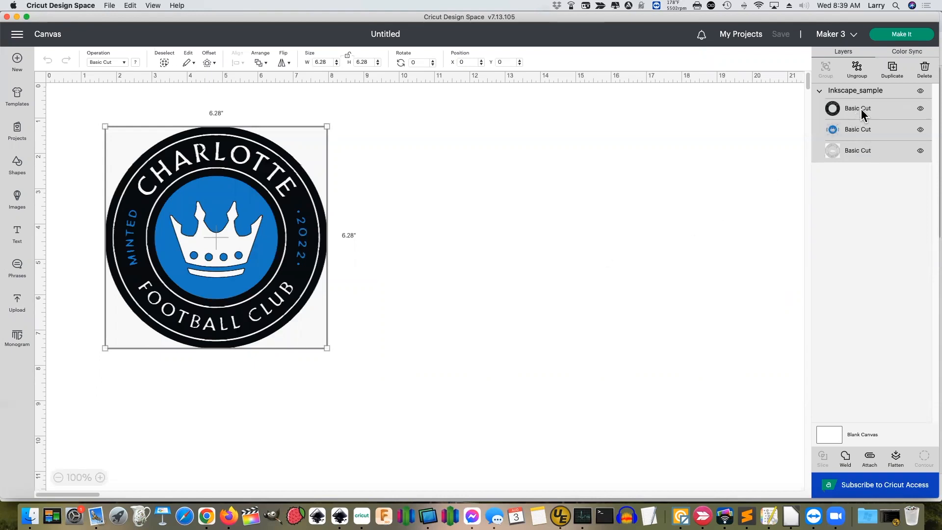
Isolate the Inkscape_sample black ring layer and its blue crown layer one at a time, and select the blue layer.
left_click(921, 91)
left_click(921, 108)
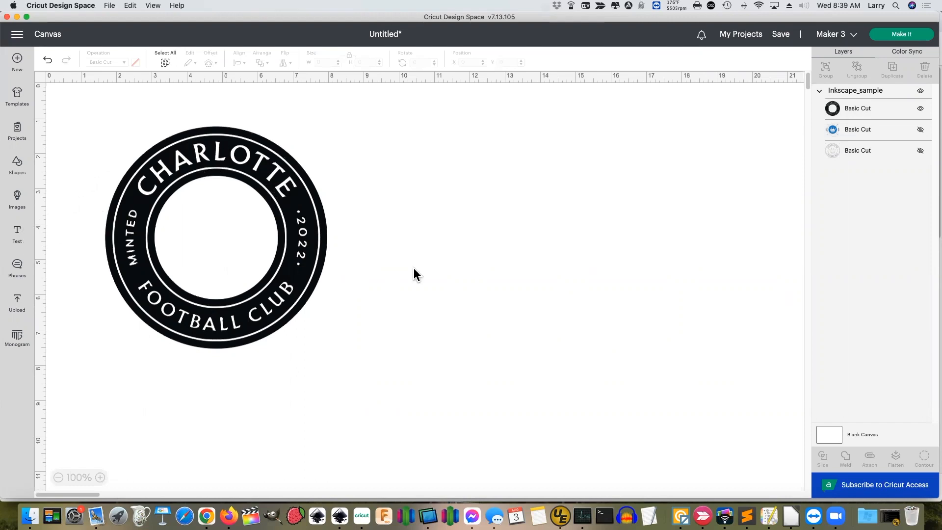
left_click(921, 110)
left_click(923, 131)
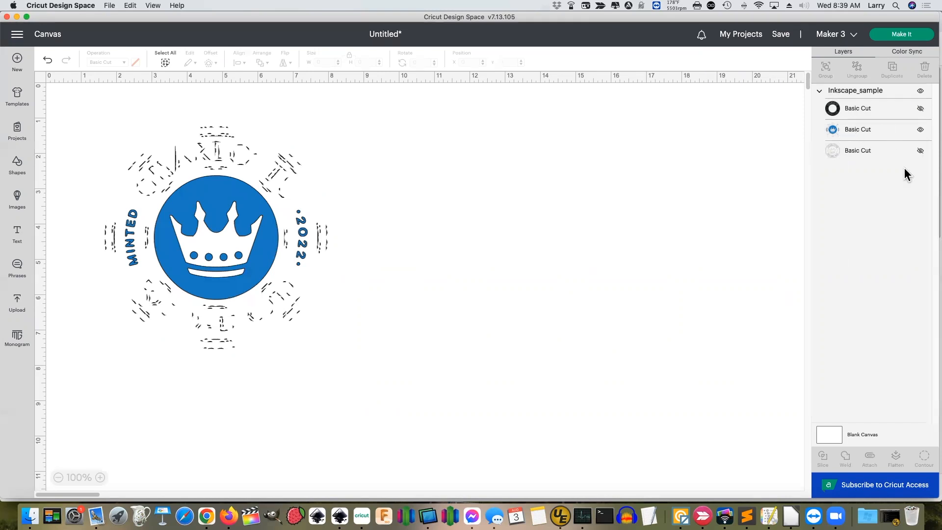
left_click(921, 152)
left_click(881, 134)
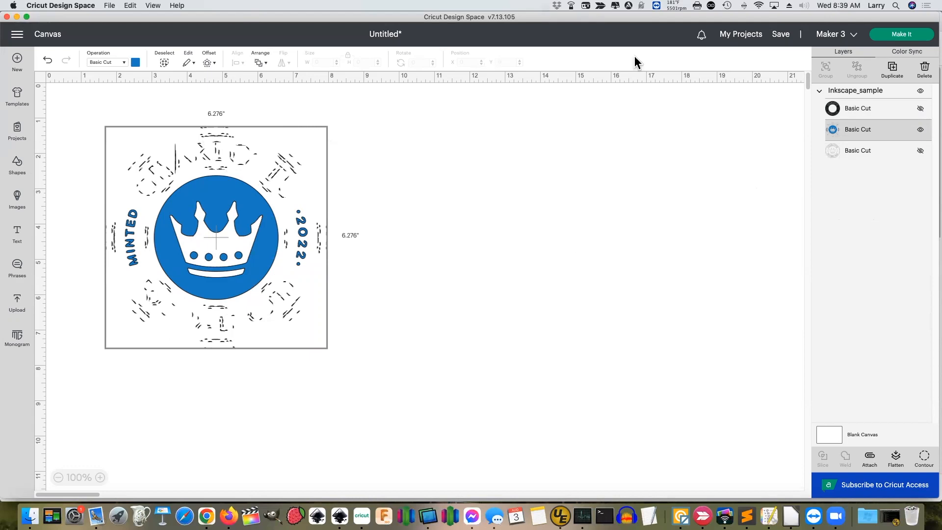
Replace the unsaved Inkscape design with an empty project, and check the name of the newest recent upload before leaving Design Space.
left_click(19, 63)
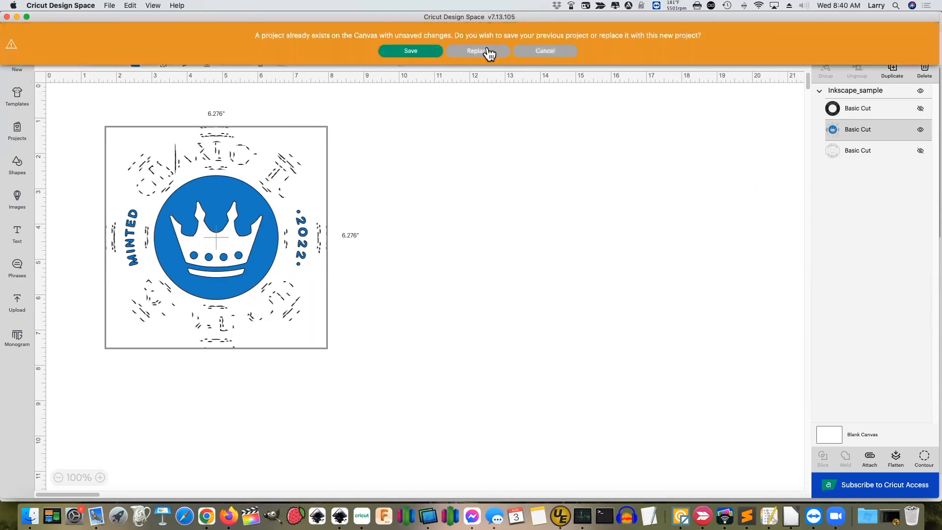
left_click(488, 51)
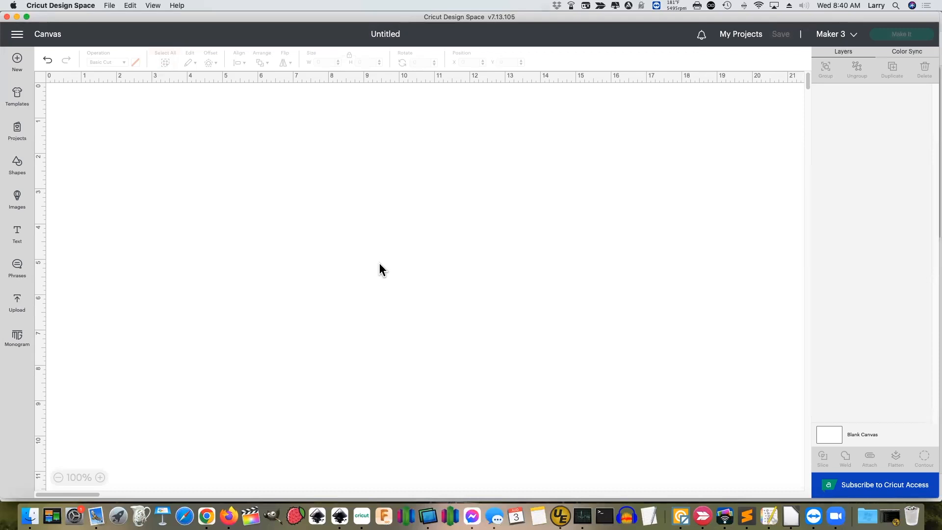
left_click(17, 303)
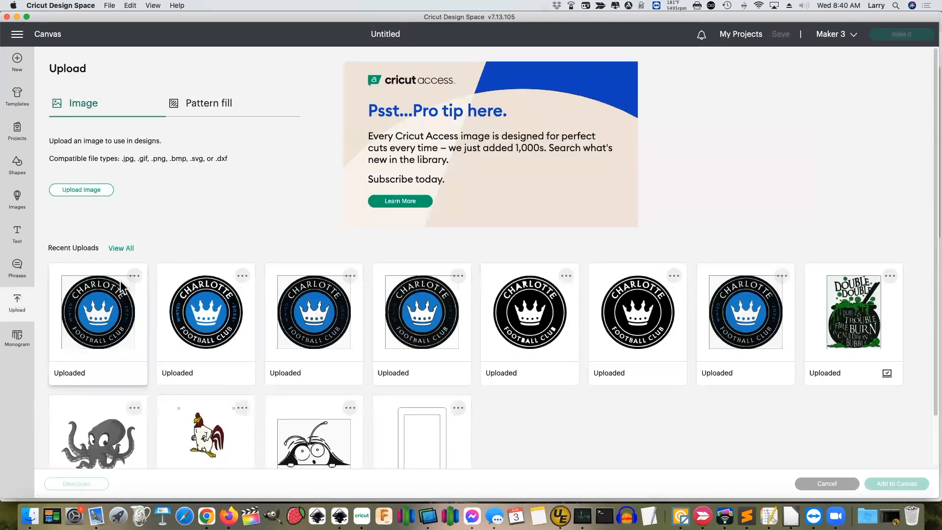
left_click(134, 276)
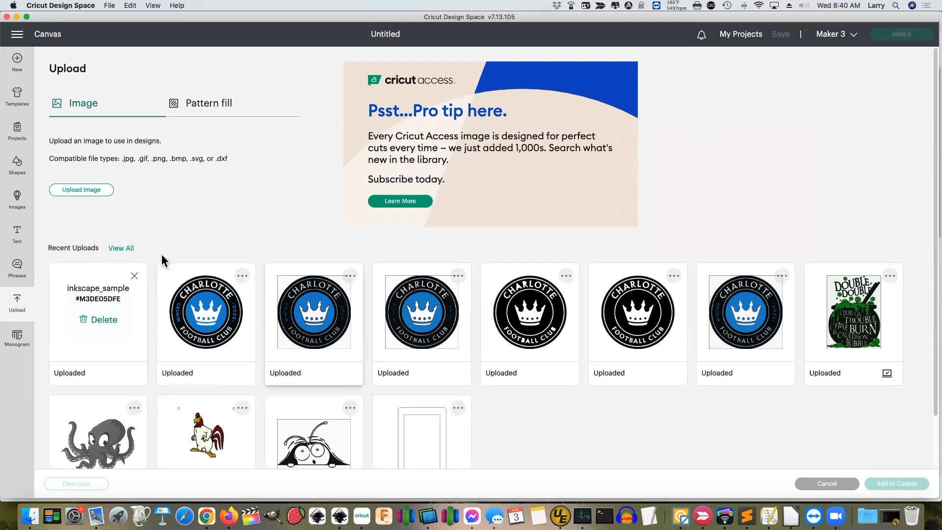
left_click(135, 277)
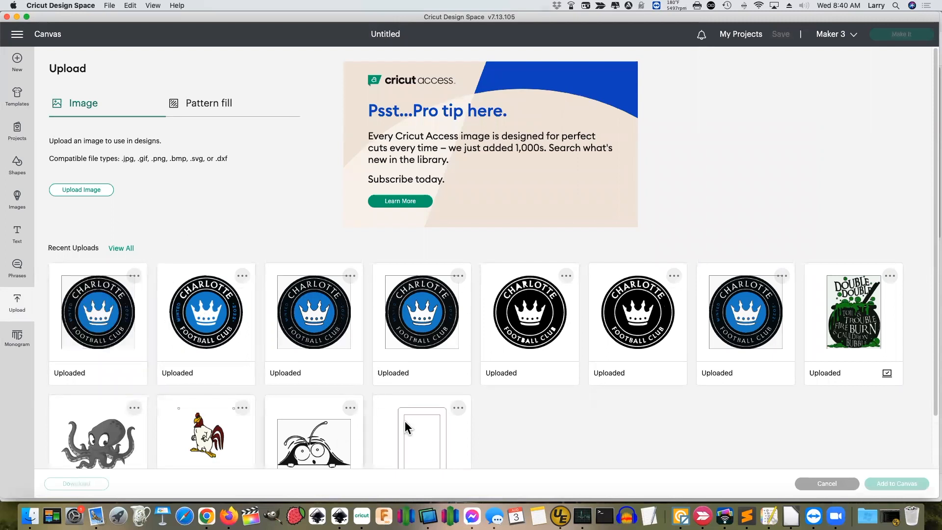
left_click(16, 17)
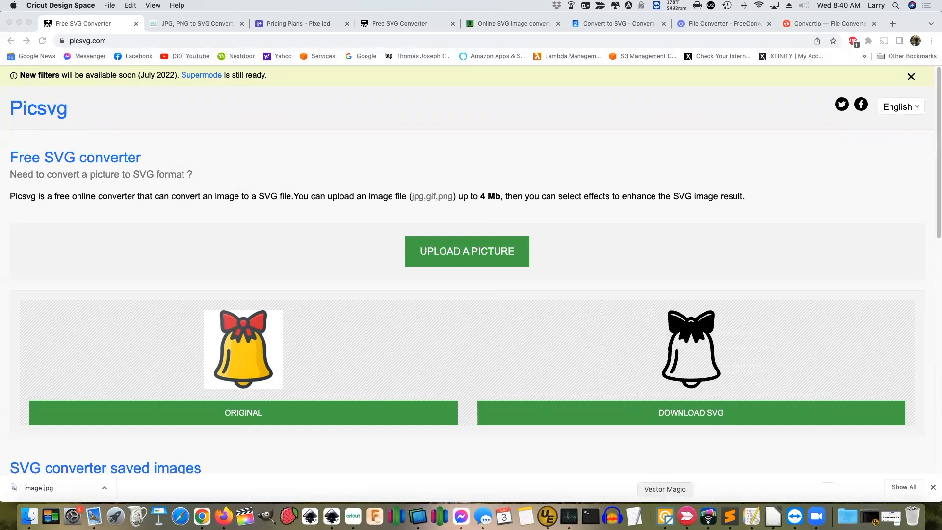
Load SAMPLE.jpg from the VECTOR CONVERSION folder into Vector Magic and run the Fully Automatic vectorization.
left_click(665, 515)
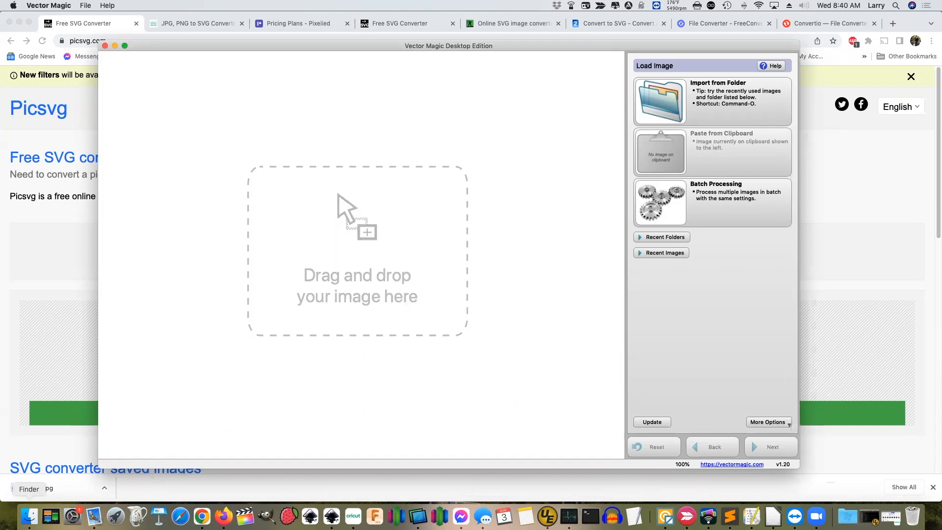
left_click(29, 516)
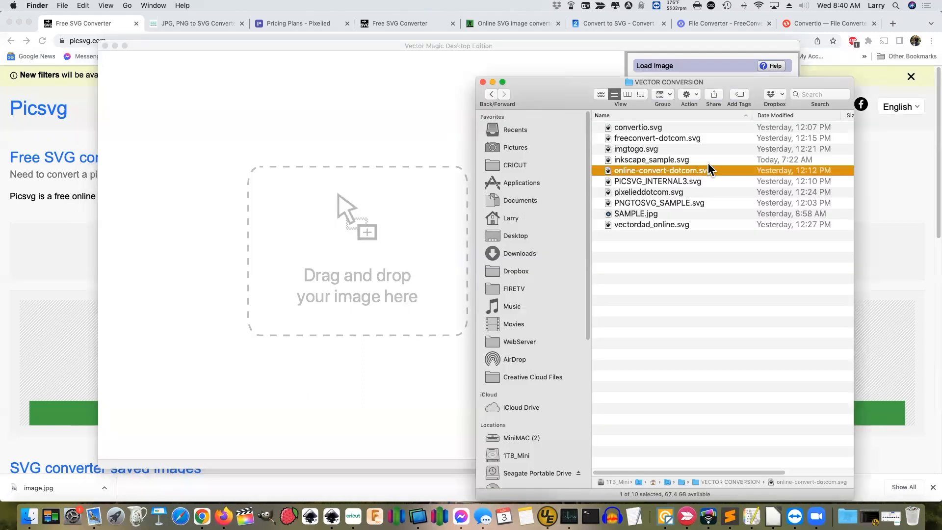
left_click_drag(658, 214, 344, 206)
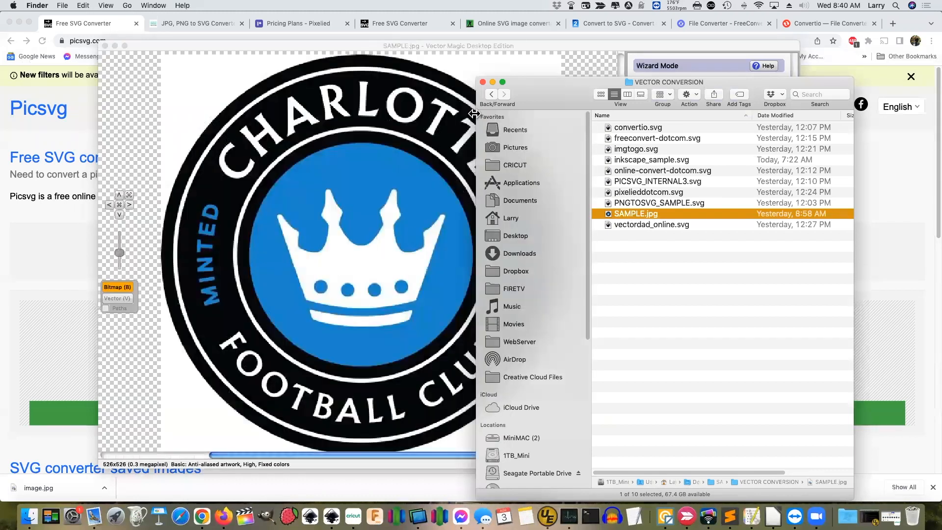
left_click(493, 81)
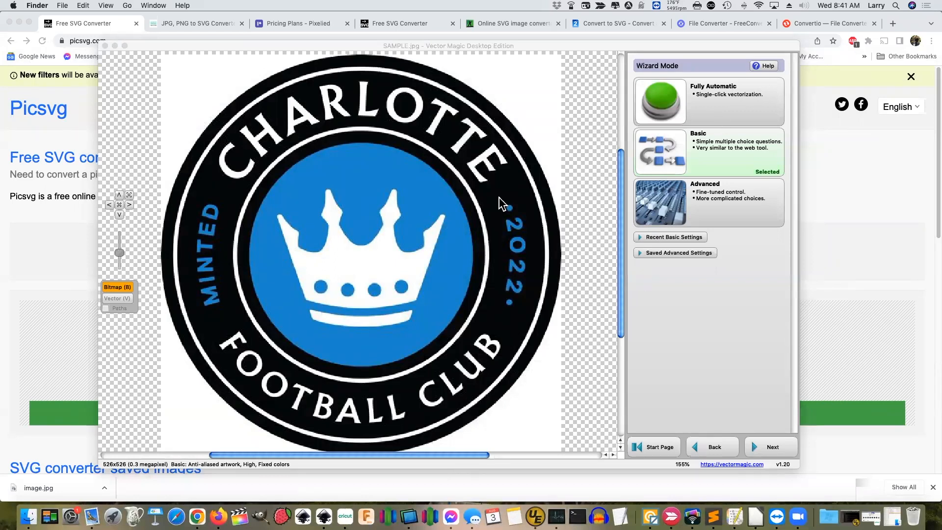
left_click(726, 105)
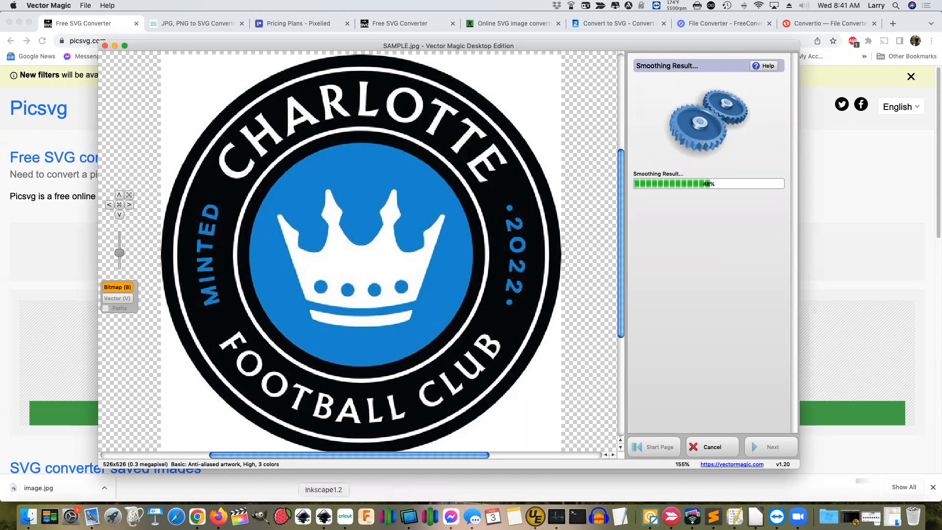
Switch to Inkscape and delete the existing Charlotte logo from the page.
left_click(324, 516)
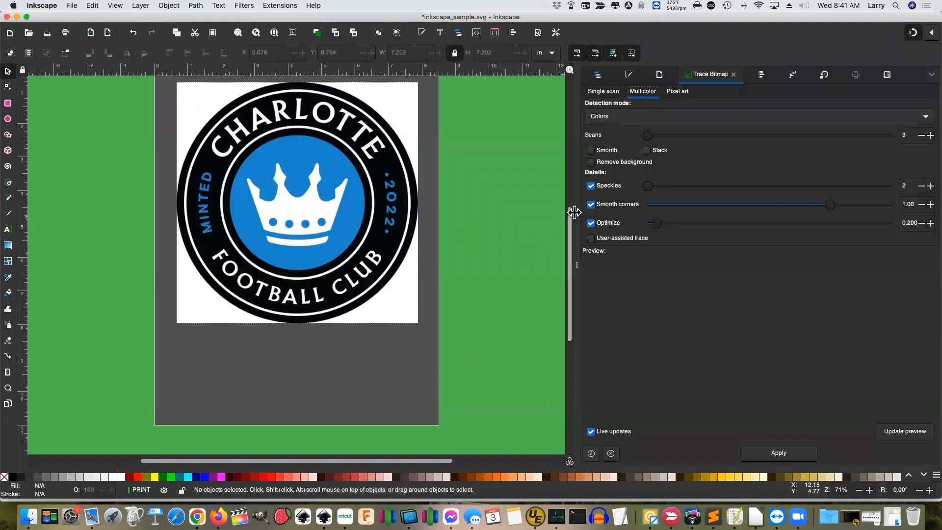
scroll(569, 218, "up", 3)
scroll(569, 219, "down", 1)
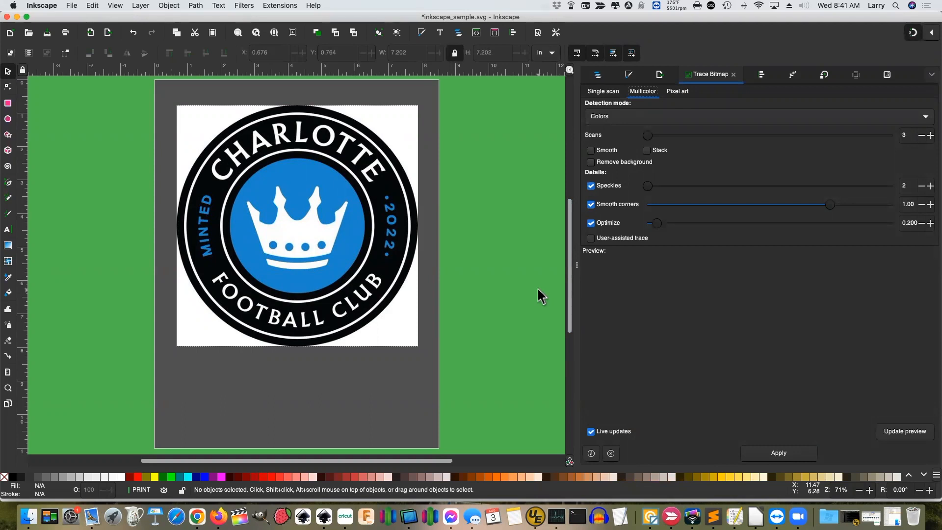
left_click(375, 172)
key("Delete")
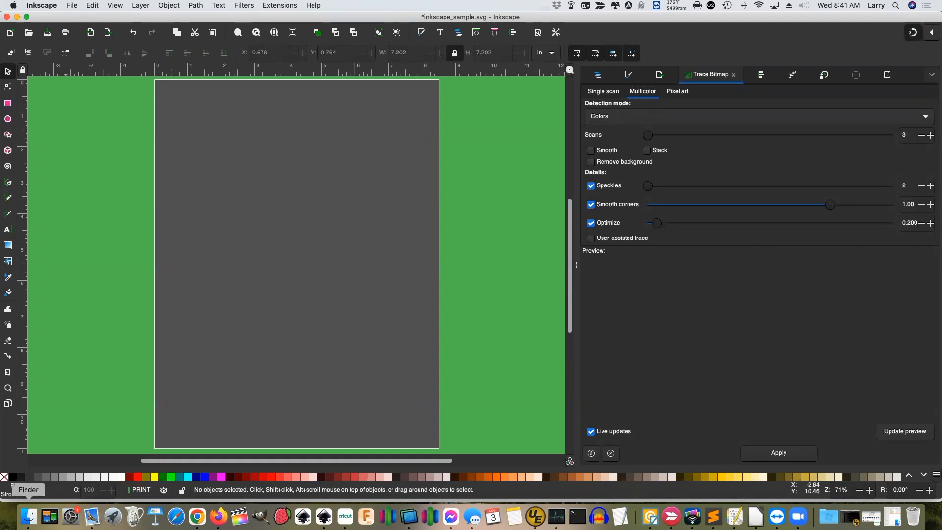
Import SAMPLE.jpg from the VECTOR CONVERSION folder onto the Inkscape page as an embedded image, with DPI from file and automatic rendering.
left_click(29, 517)
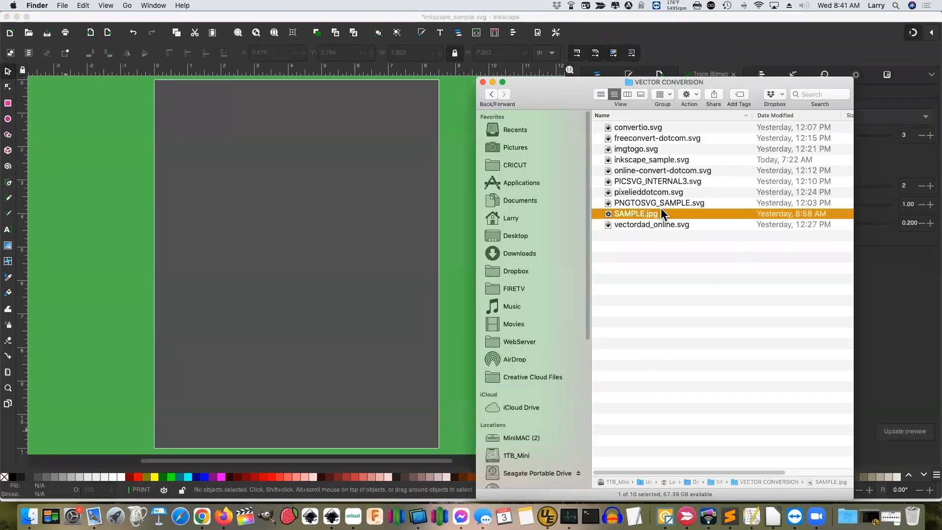
left_click(646, 212)
left_click_drag(595, 213, 298, 164)
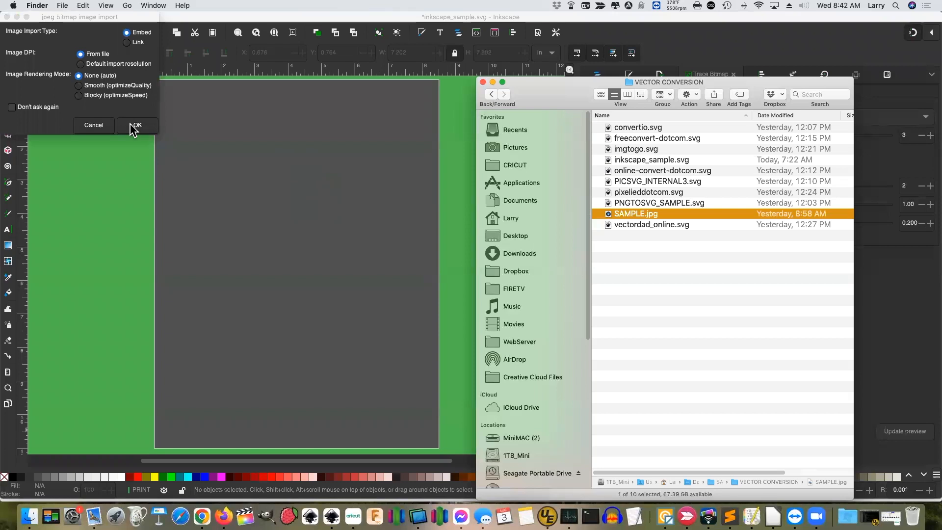
left_click(142, 127)
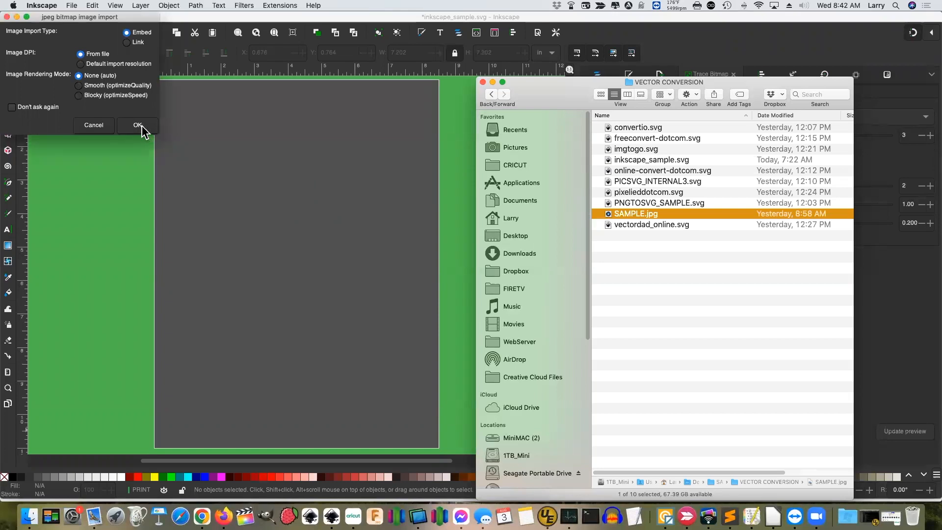
left_click(140, 126)
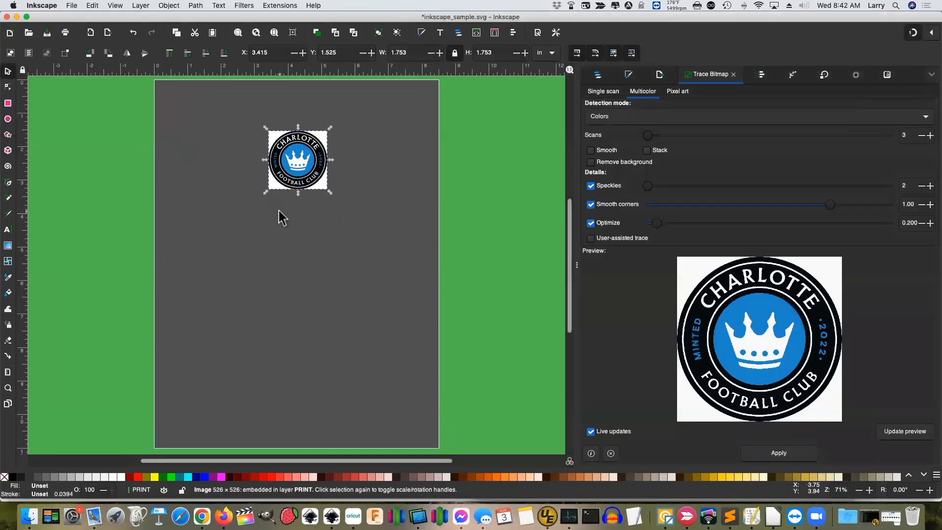
left_click(455, 53)
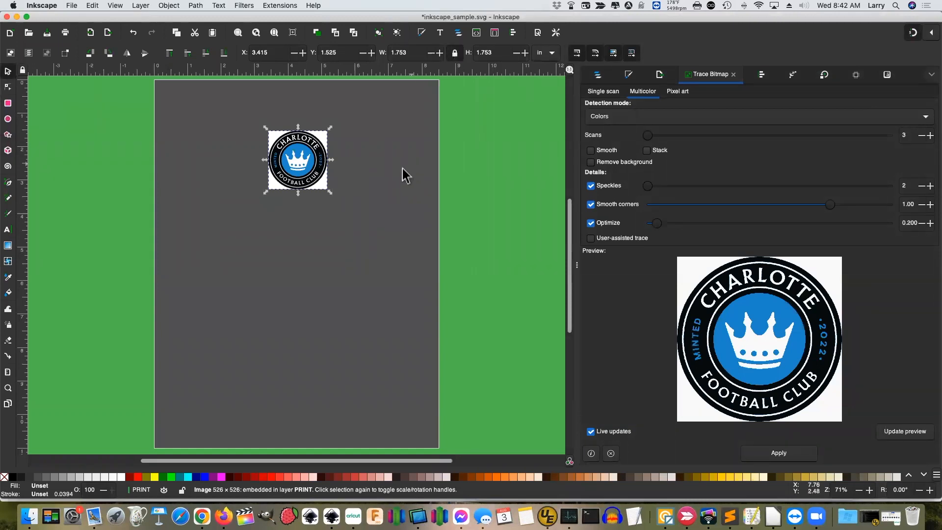
Enlarge the imported logo to 8.5 in wide and fit it across the full page width at X 0.
left_click_drag(331, 192, 534, 467)
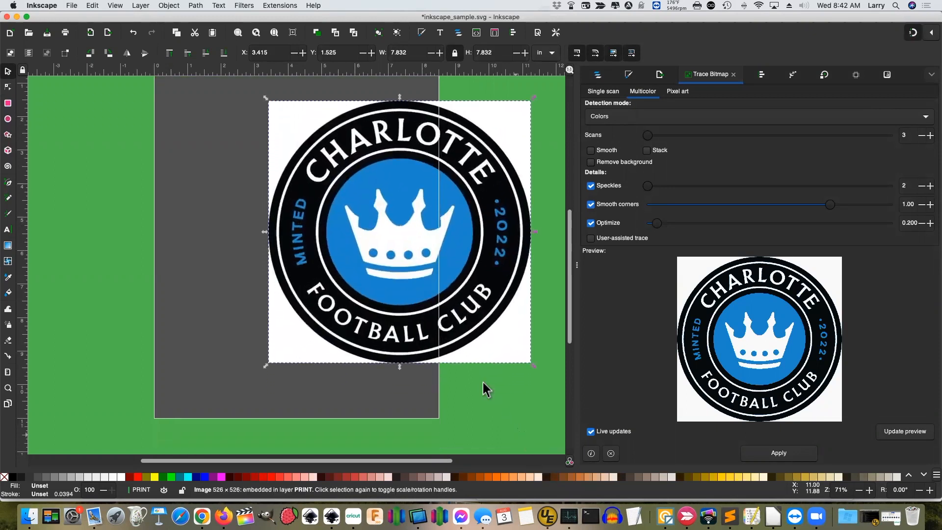
left_click_drag(497, 268, 395, 221)
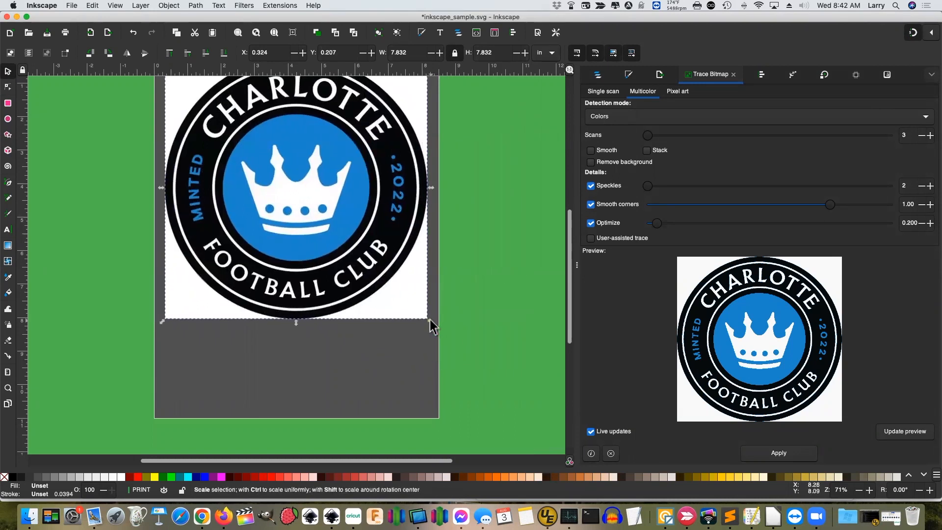
left_click_drag(432, 326, 439, 340)
left_click_drag(316, 228, 439, 362)
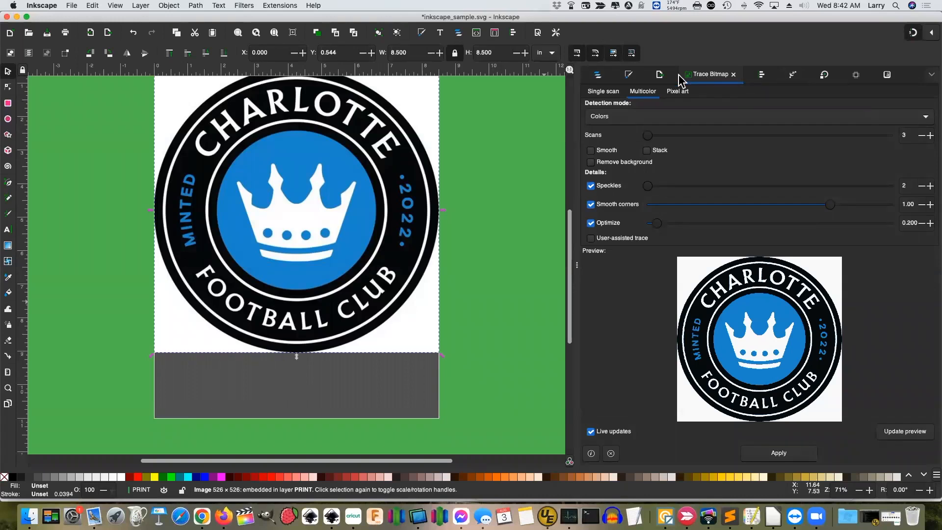
Open Trace Bitmap for the logo and examine the detection modes offered for a single scan.
left_click(196, 5)
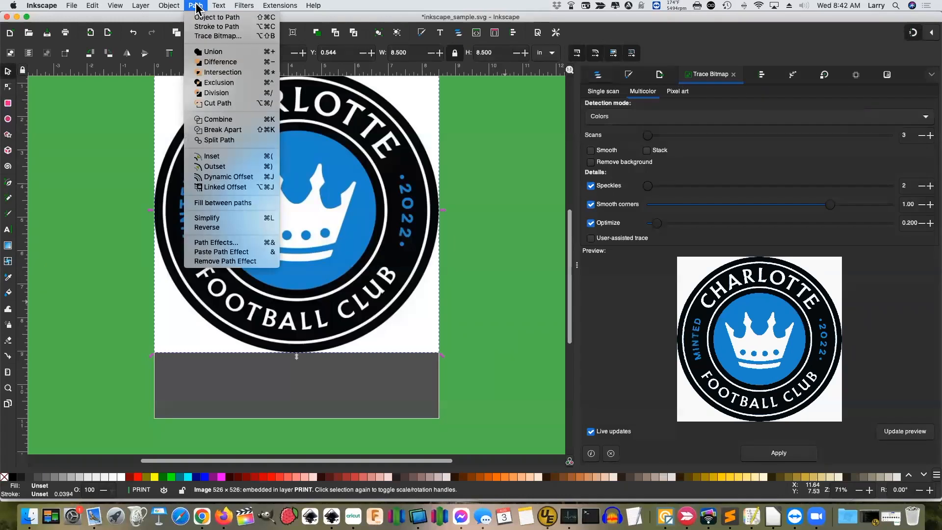
left_click(225, 37)
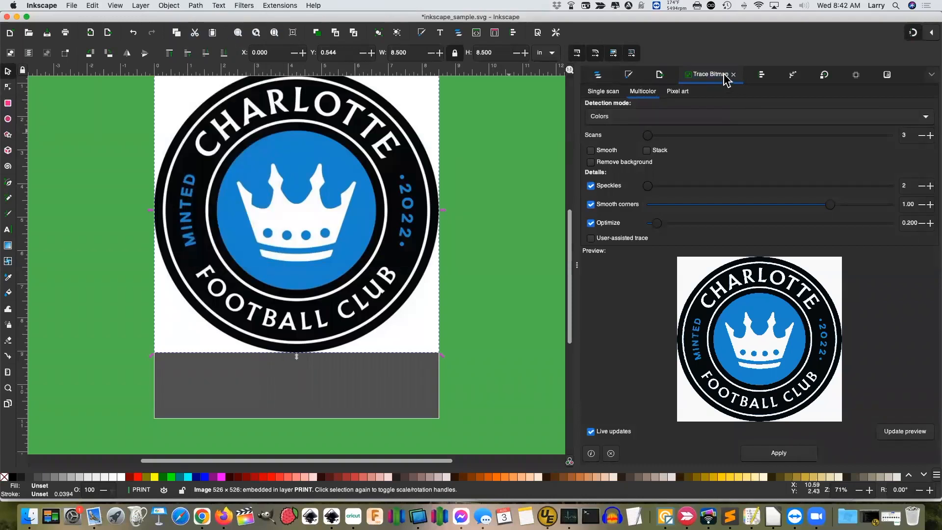
left_click(608, 92)
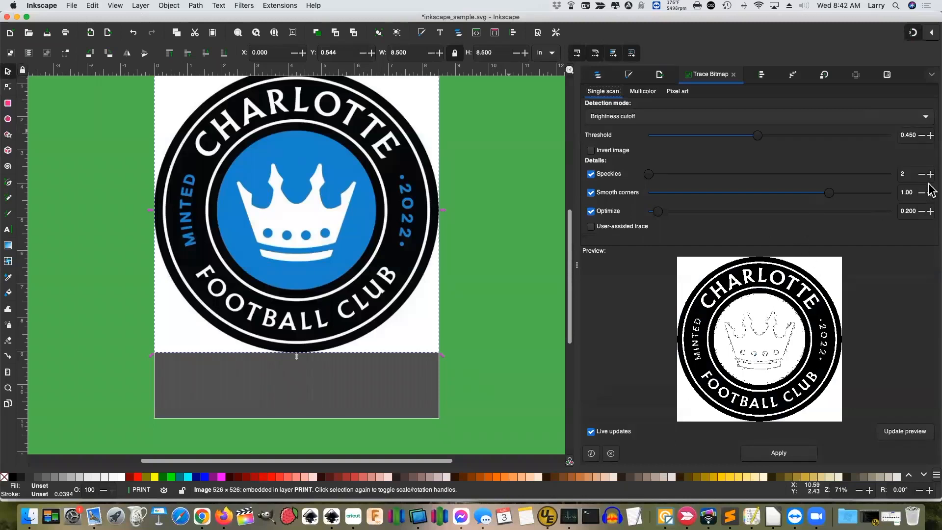
key("alt+Tab")
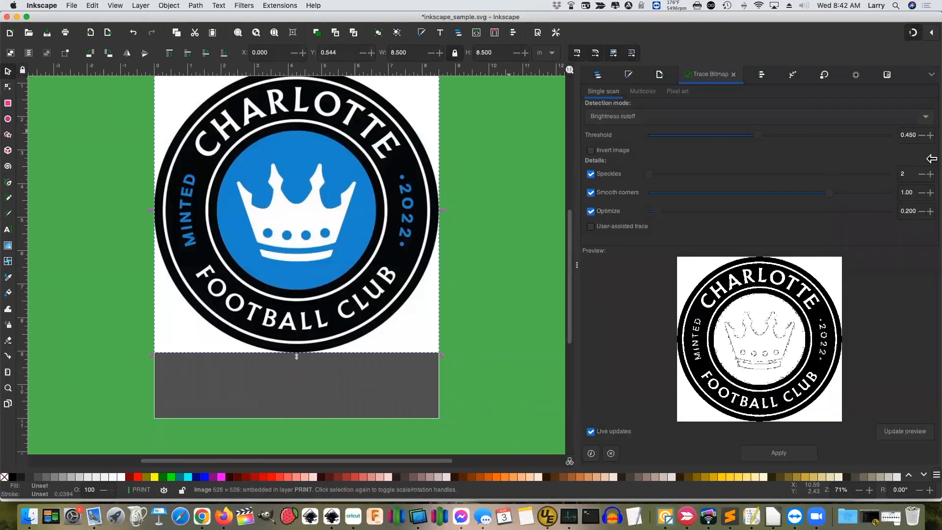
left_click(675, 118)
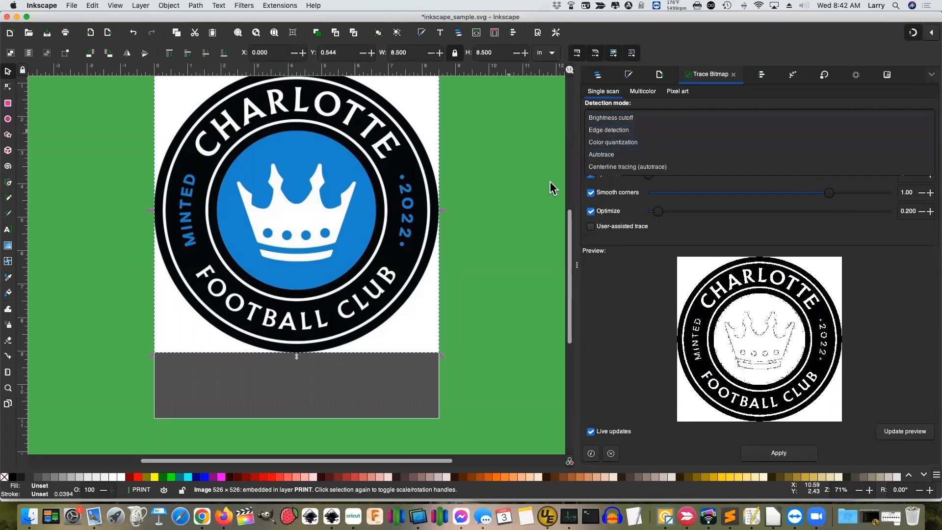
left_click(527, 182)
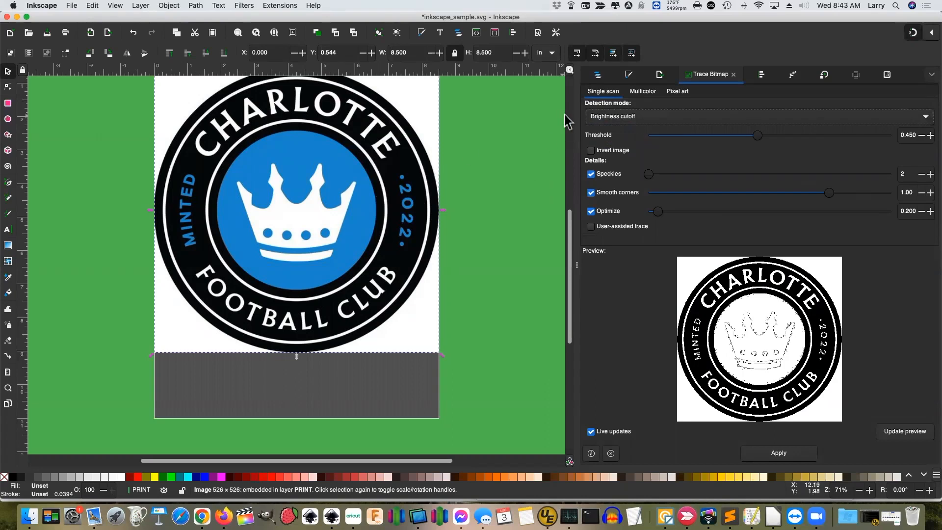
Trace the logo as a multicolor bitmap using Colors detection with 3 scans.
left_click(650, 92)
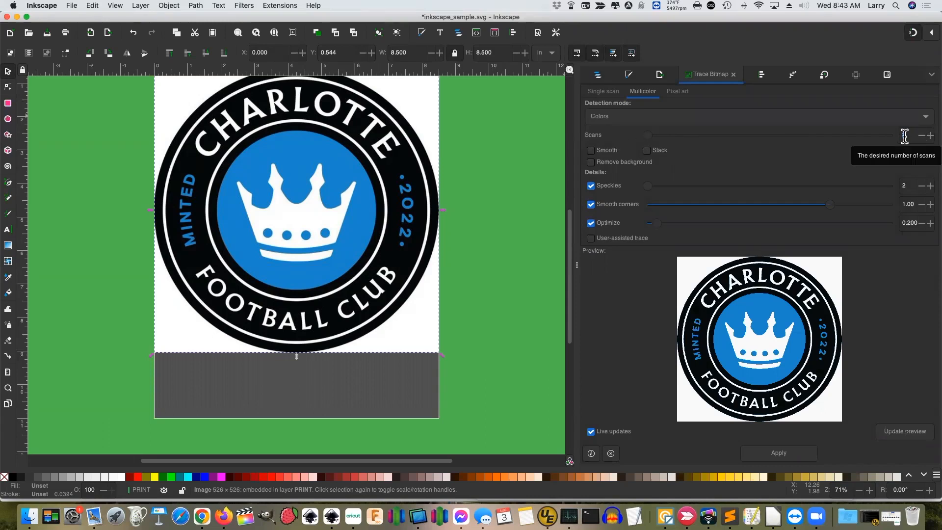
left_click(615, 118)
left_click(621, 119)
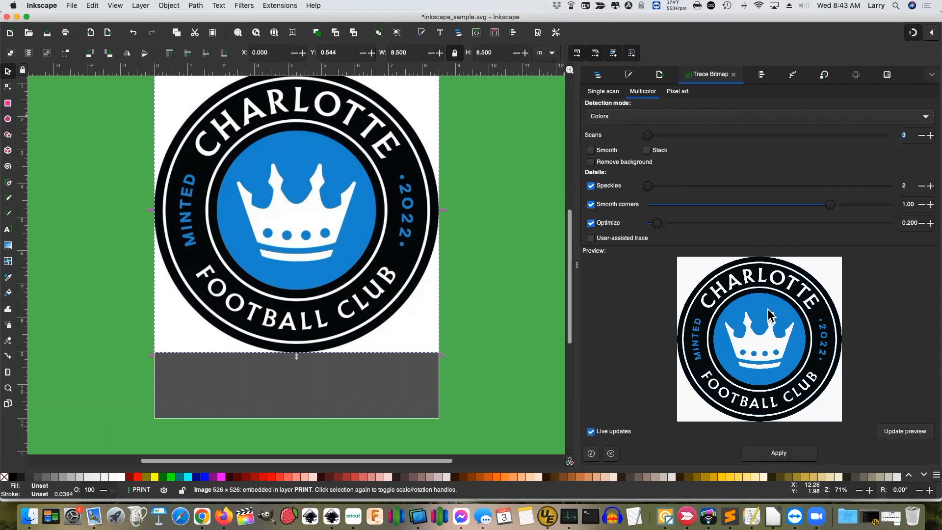
left_click(780, 453)
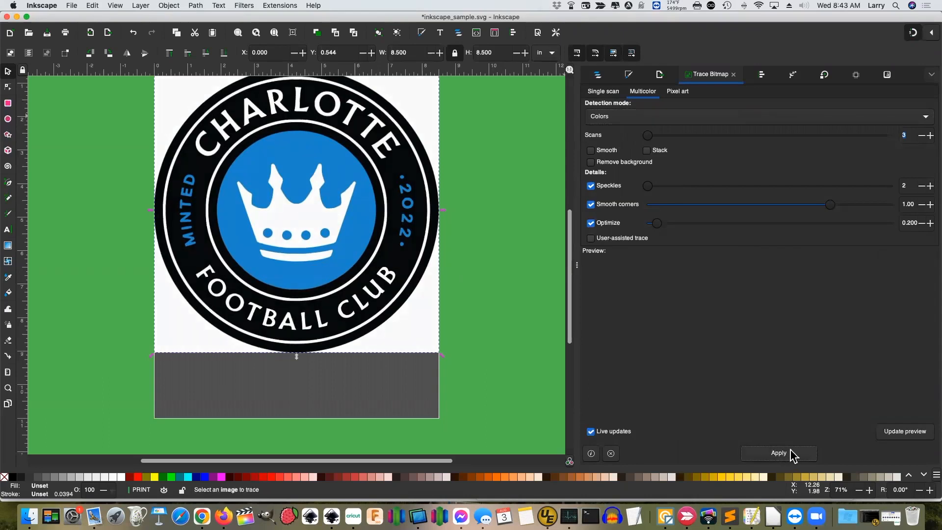
Move the traced logo aside from the original and compare the editable nodes of the trace and the bitmap.
left_click(379, 142)
mouse_move(380, 142)
left_mouse_down()
mouse_move(422, 147)
mouse_move(484, 182)
mouse_move(483, 171)
left_mouse_up()
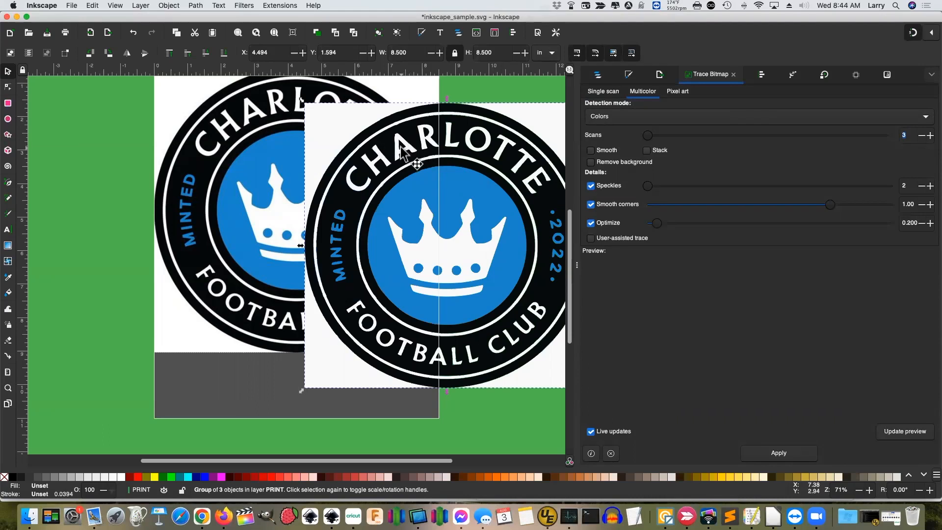
left_click(8, 87)
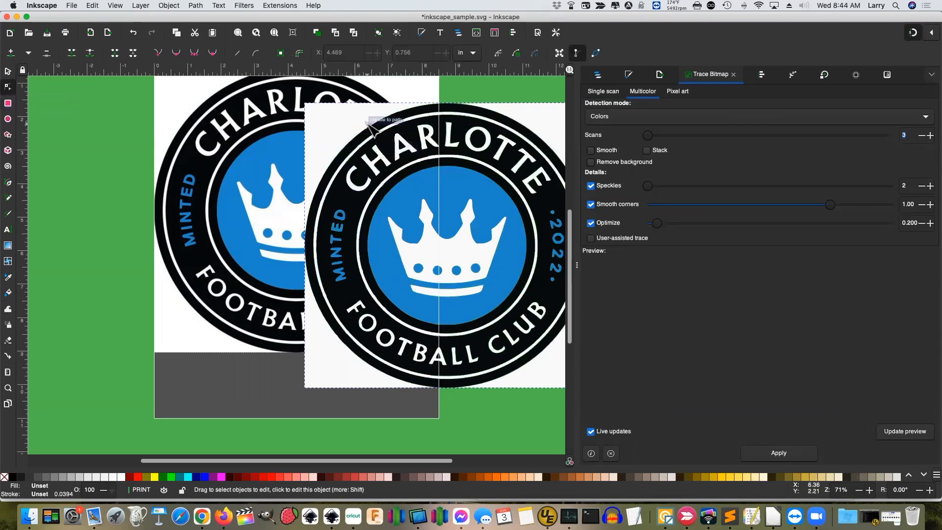
left_click(372, 129)
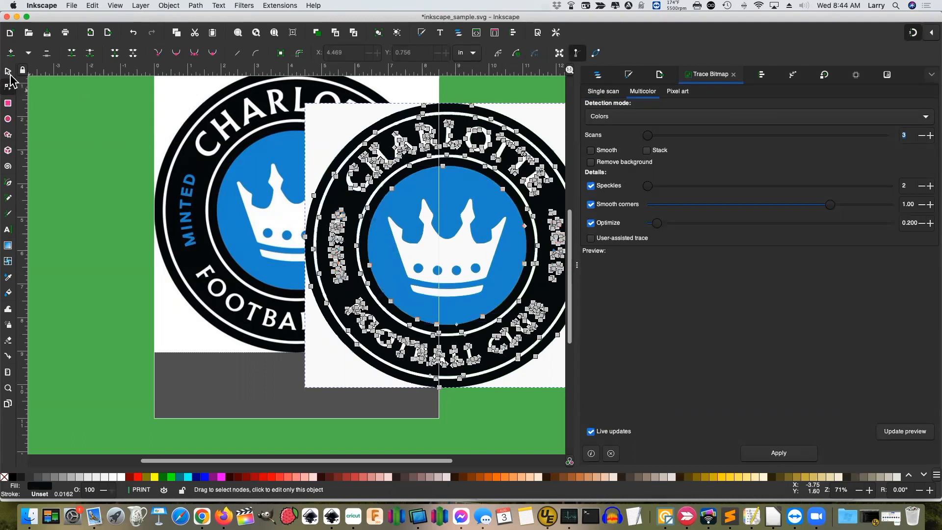
left_click(198, 138)
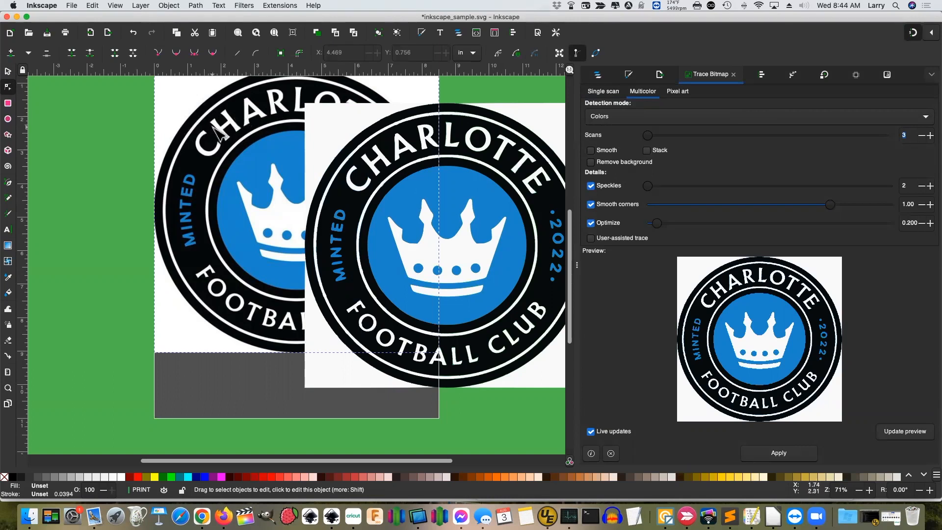
Delete the original bitmap and move the traced logo back onto the page at X 0.
left_click(8, 72)
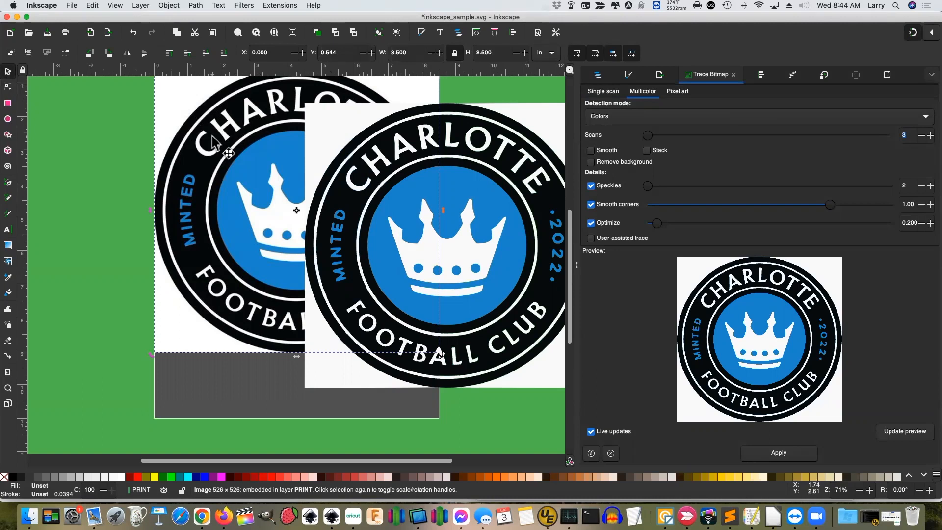
key("Delete")
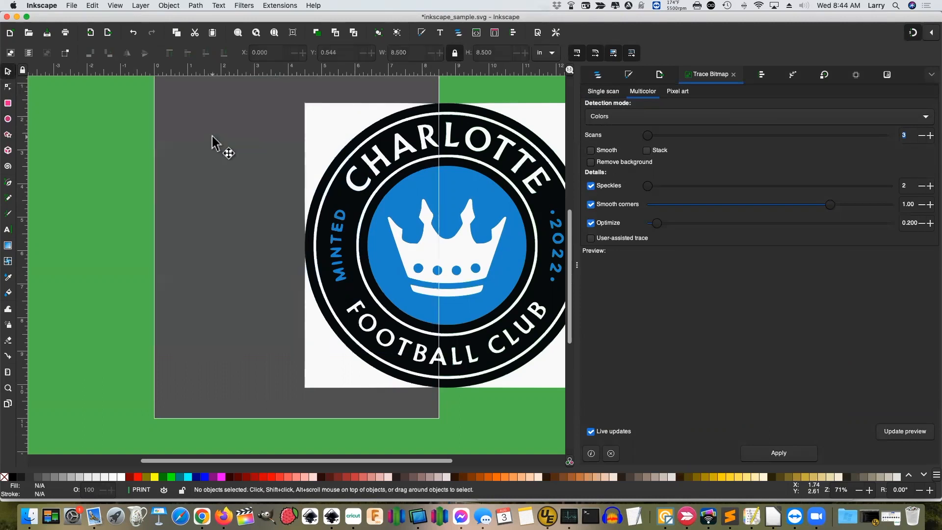
left_click_drag(467, 145, 324, 133)
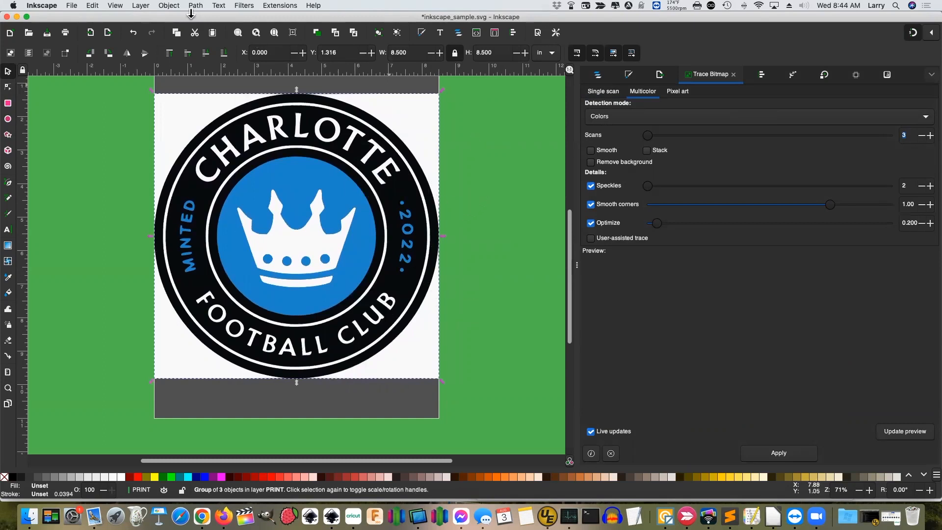
Open Layers and Objects and toggle the traced paths' visibility, leaving only the blue path523 shown.
left_click(143, 7)
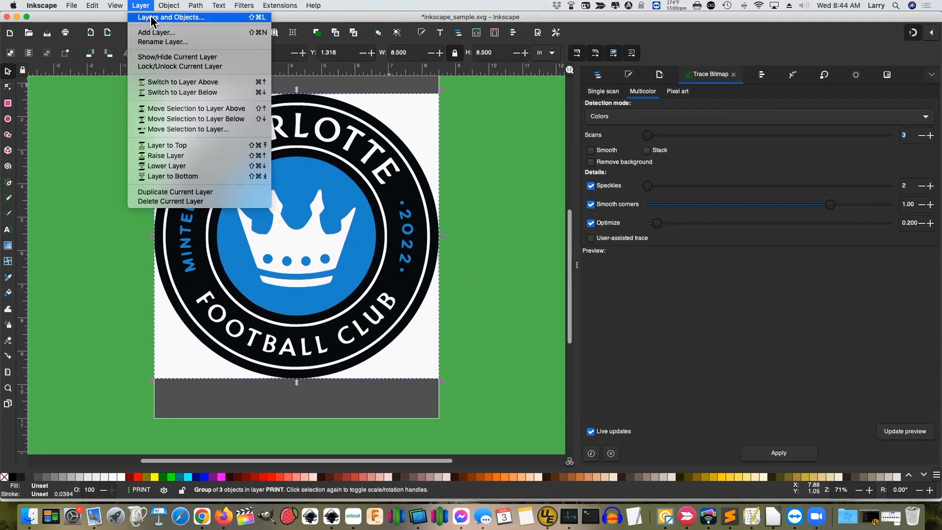
left_click(154, 19)
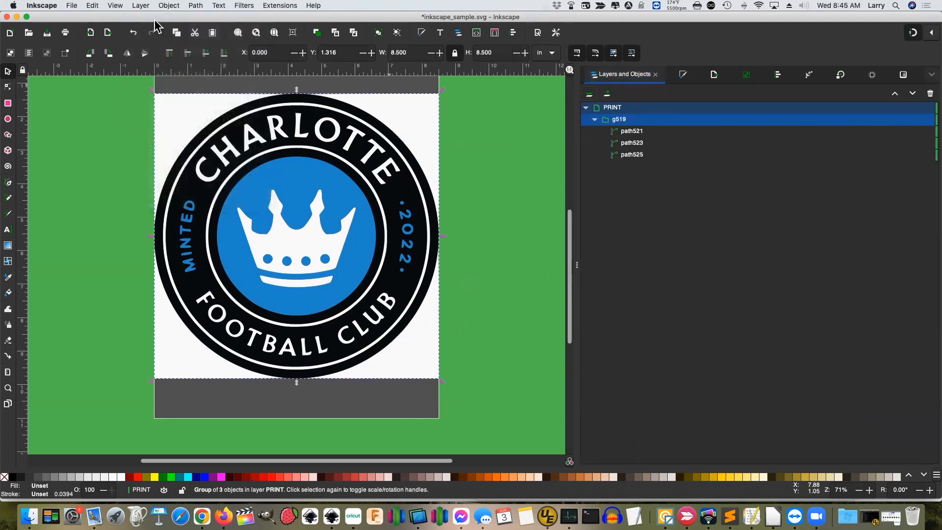
left_click(640, 137)
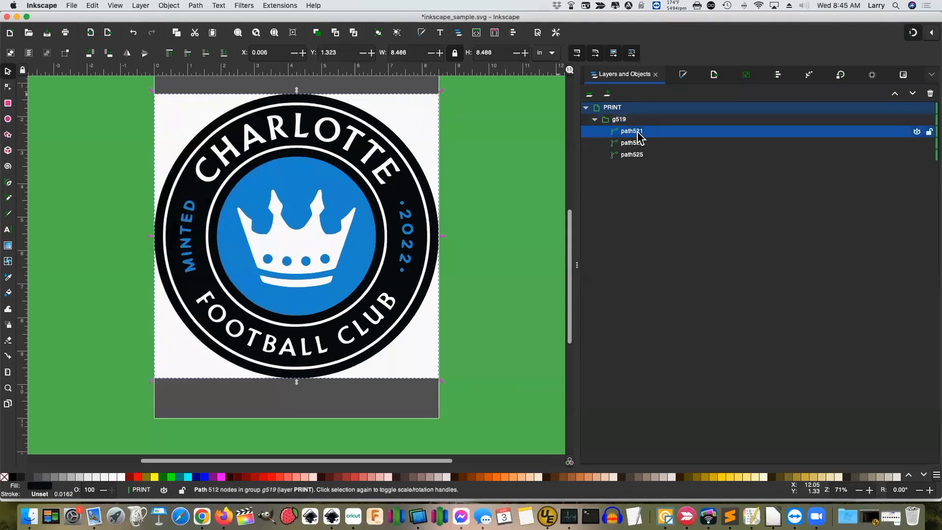
left_click(916, 132)
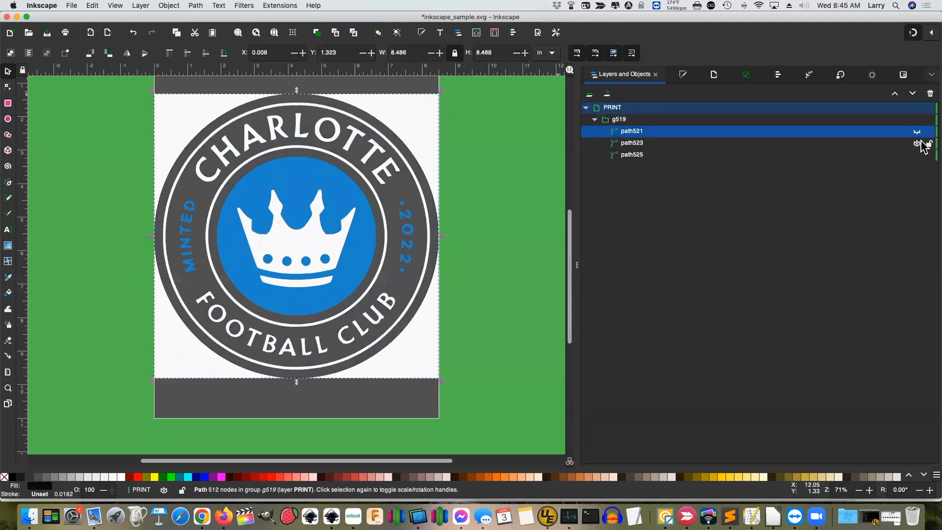
left_click(917, 143)
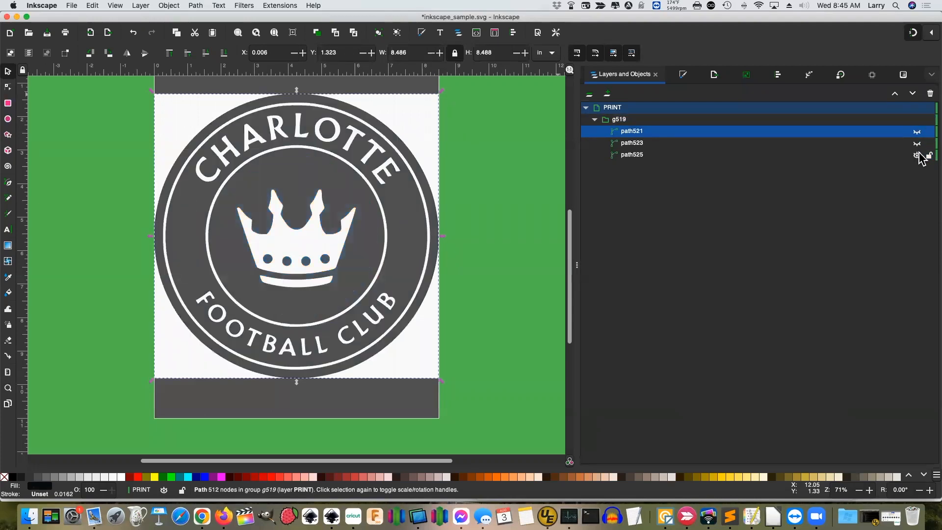
left_click(917, 155)
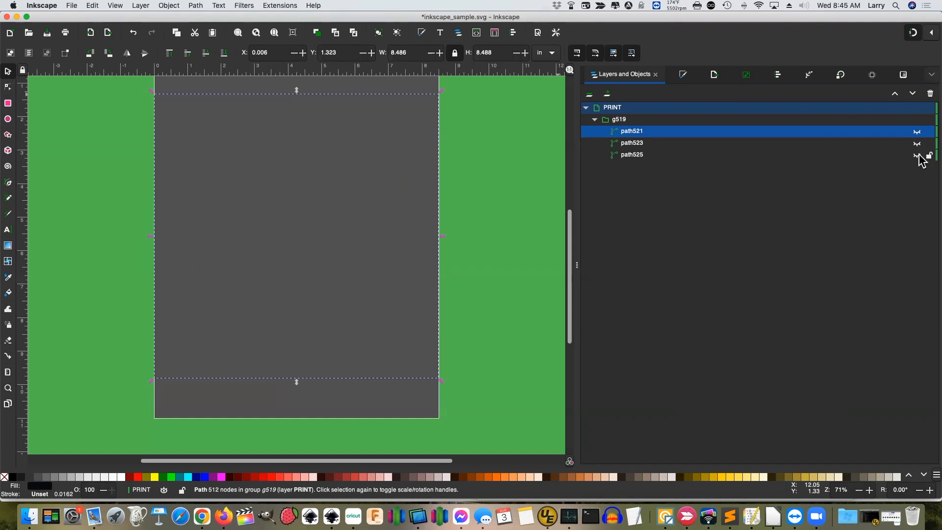
left_click(917, 155)
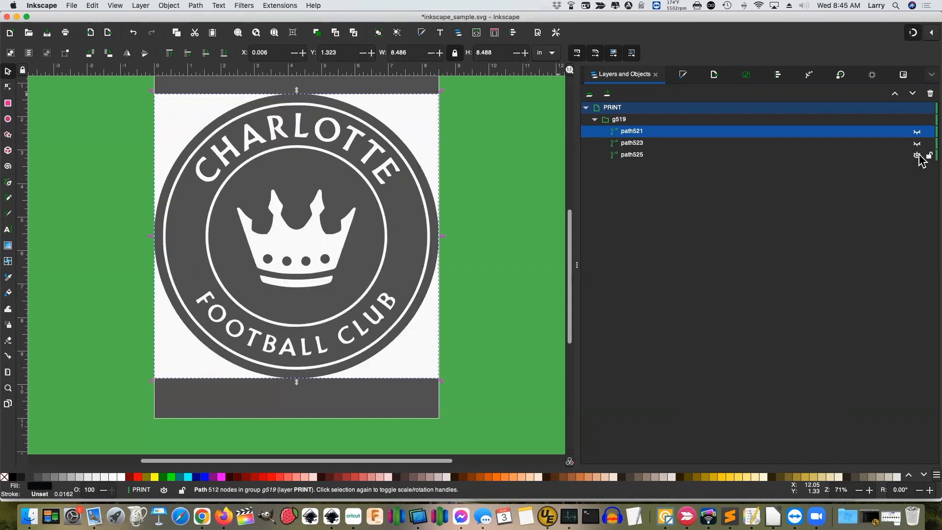
left_click(917, 156)
left_click(917, 144)
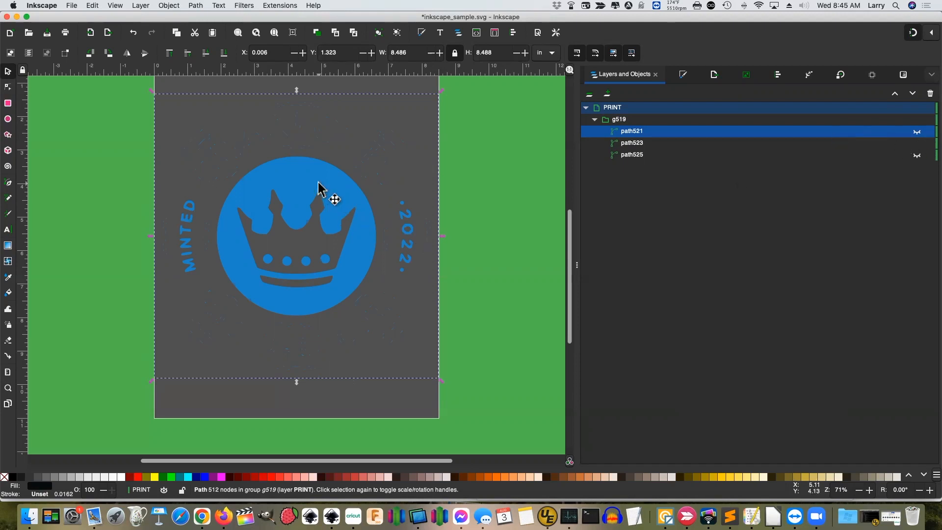
Nudge the traced group slightly and select its blue path for node editing.
mouse_move(319, 184)
left_mouse_down()
mouse_move(439, 194)
mouse_move(325, 182)
left_mouse_up()
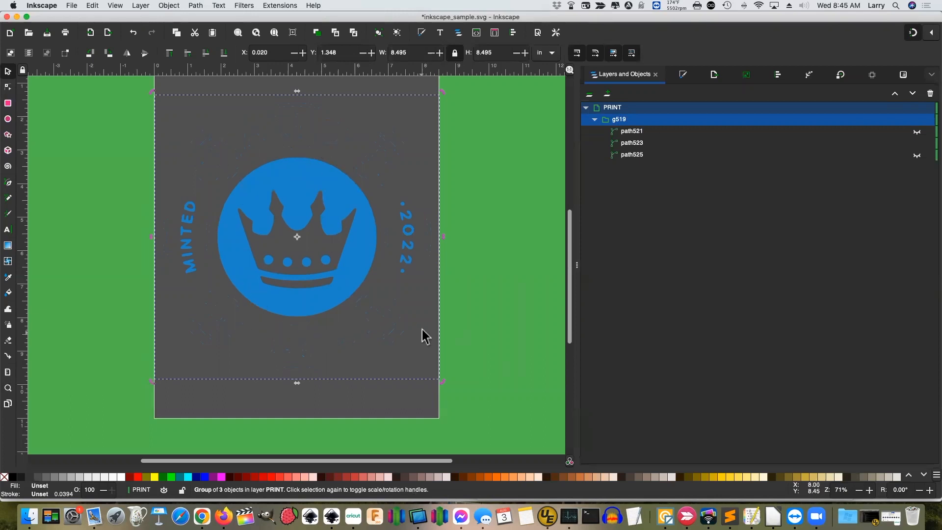
left_click(8, 88)
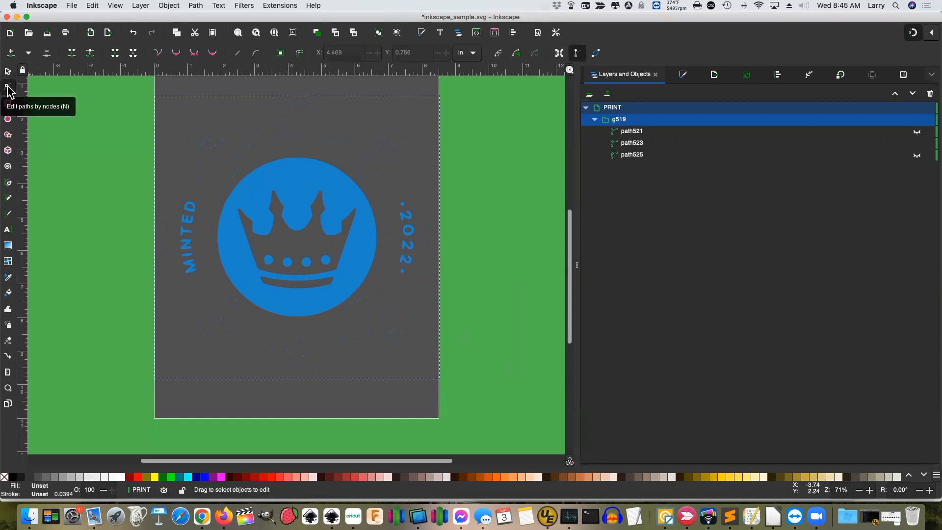
left_click(312, 145)
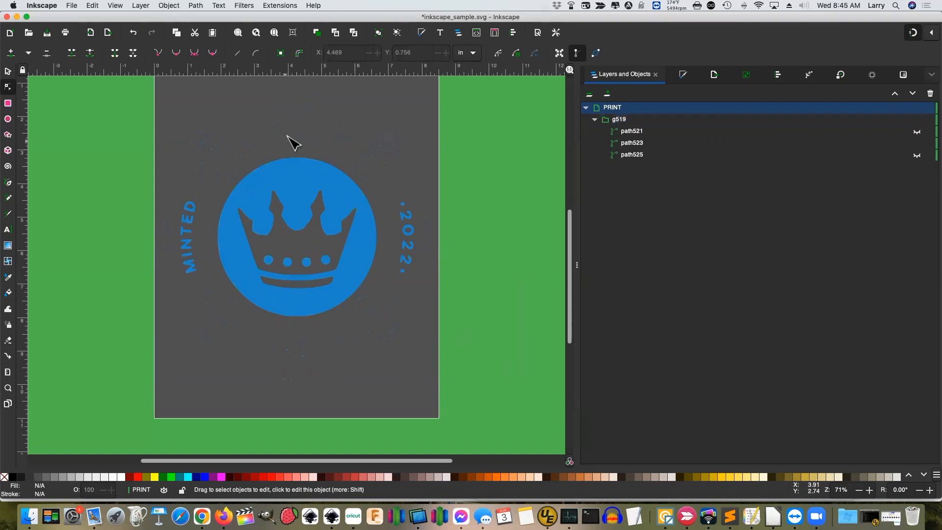
left_click(287, 132)
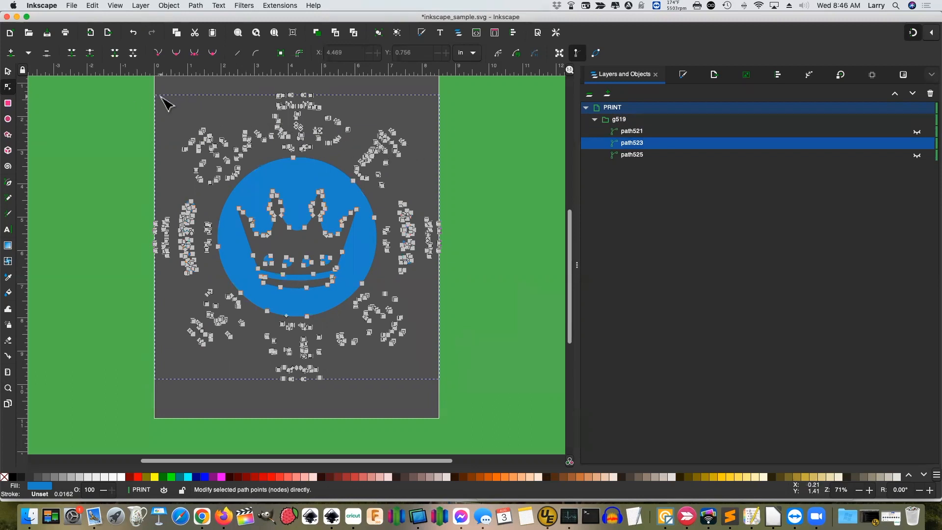
Delete path523's stray nodes above the blue circle, including the leftover nodes around the CHARLOTTE lettering.
left_click_drag(162, 96, 428, 155)
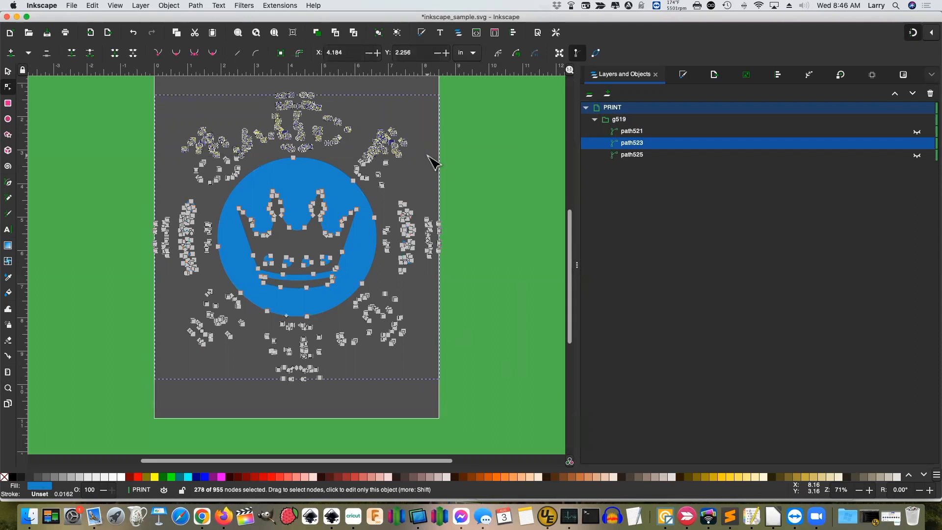
key("Delete")
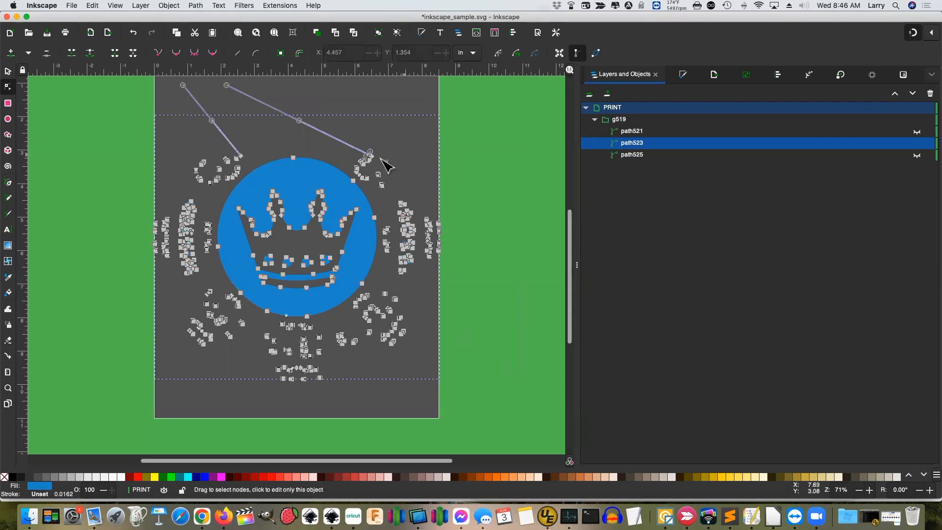
left_click_drag(340, 142, 391, 165)
key("Delete")
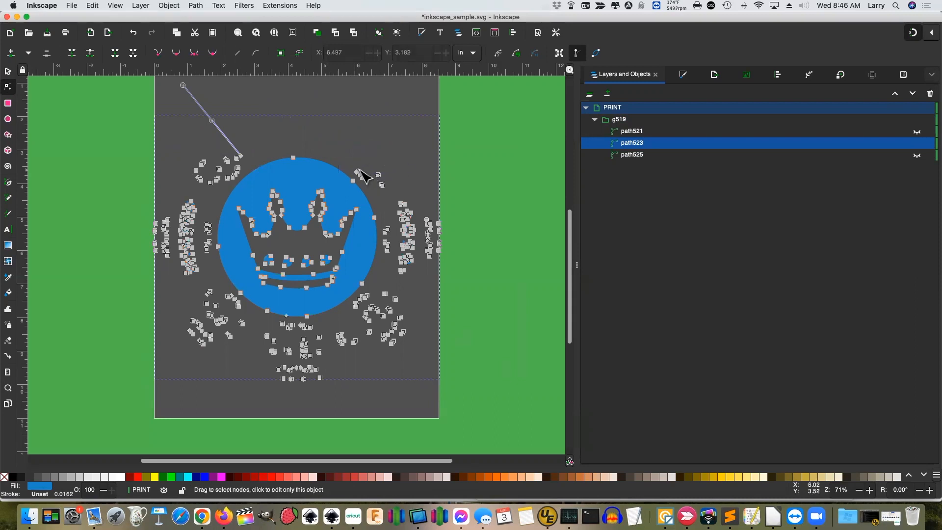
left_click(384, 184)
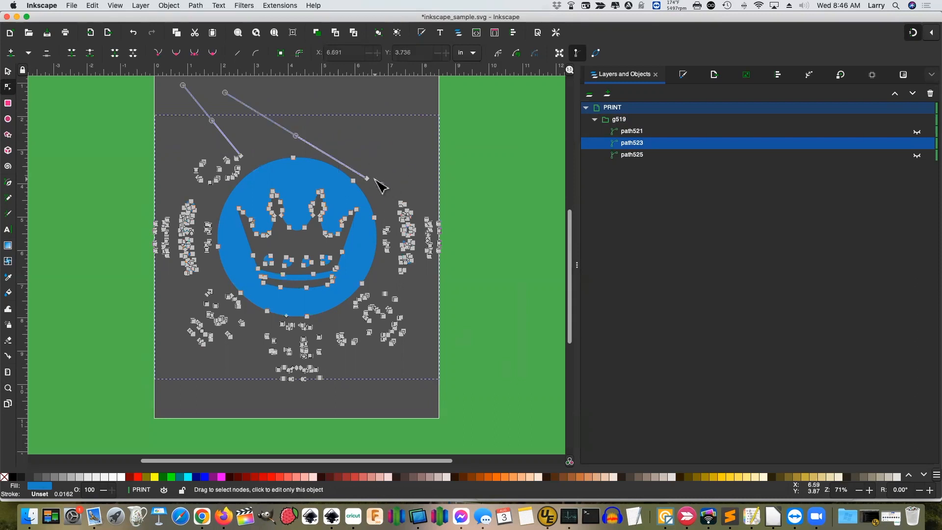
left_click(368, 179)
key("Delete")
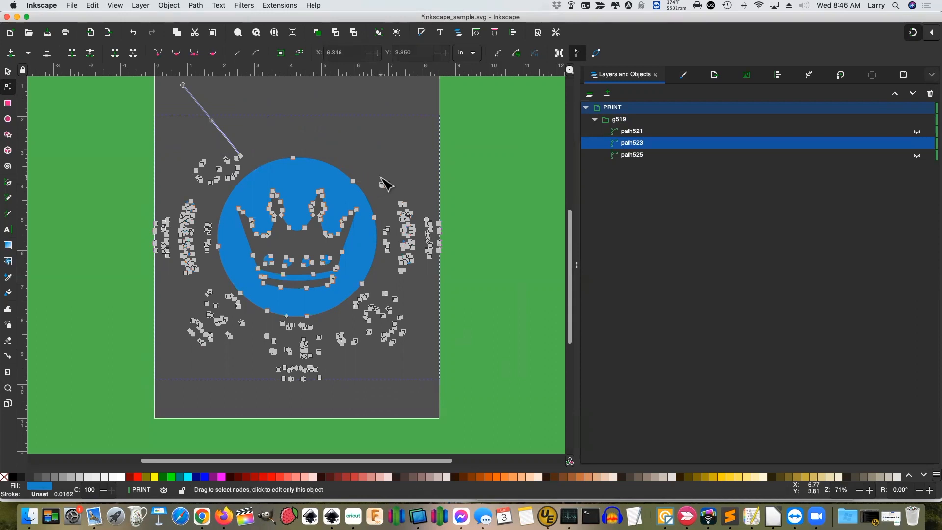
left_click(244, 157)
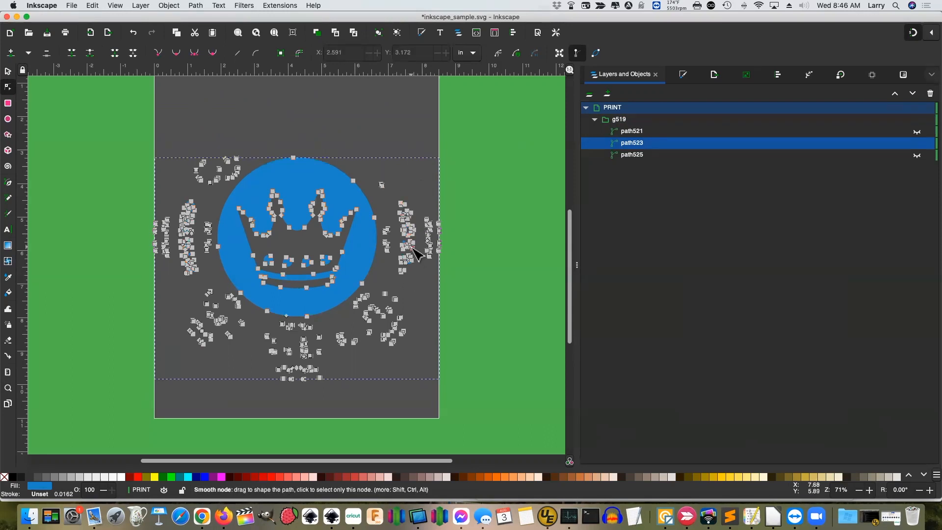
Delete the stray nodes to the right of the blue circle, on both sides of the 2022 lettering.
left_click(383, 186)
left_click_drag(390, 229, 397, 258)
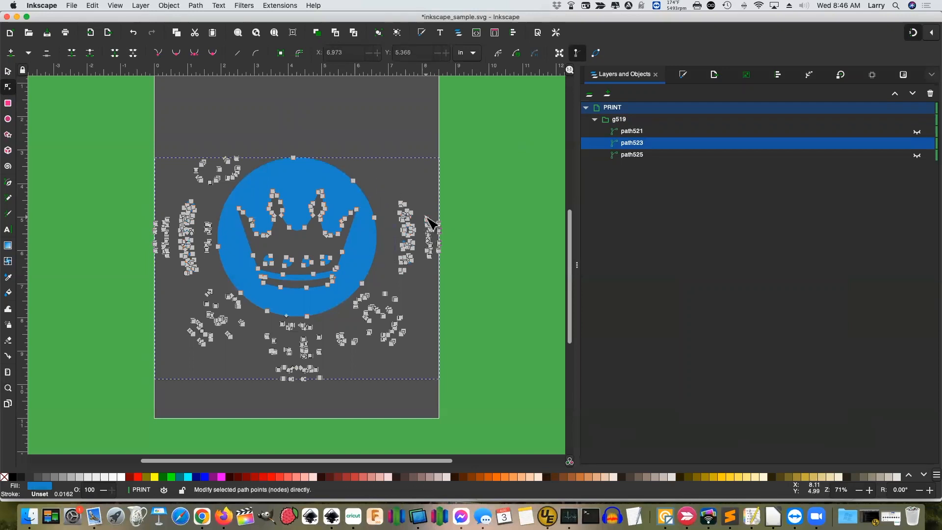
left_click_drag(423, 213, 455, 275)
key("Delete")
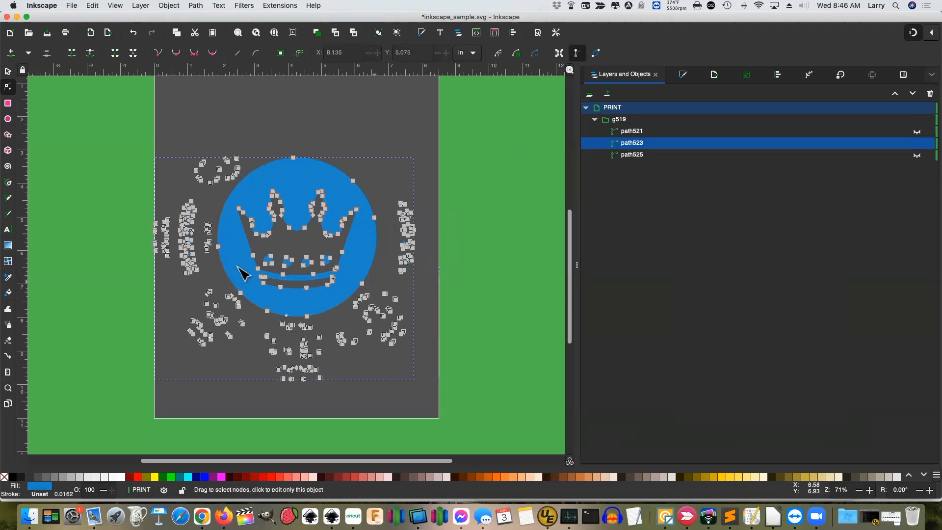
Delete the stray nodes on both sides of the MINTED lettering and at the blue circle's upper left.
left_click_drag(150, 211, 176, 264)
key("Delete")
left_click_drag(201, 219, 209, 258)
key("Delete")
left_click_drag(192, 142, 238, 187)
key("Delete")
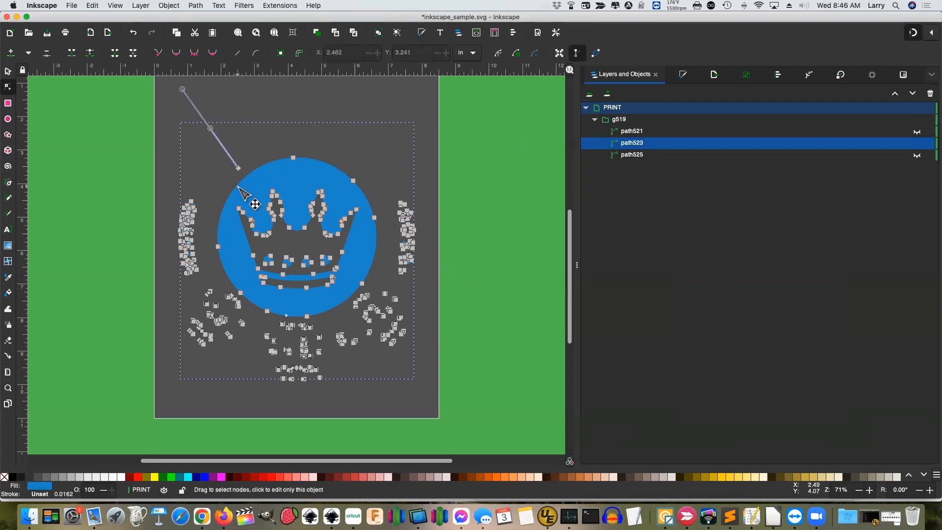
left_click(240, 168)
key("Delete")
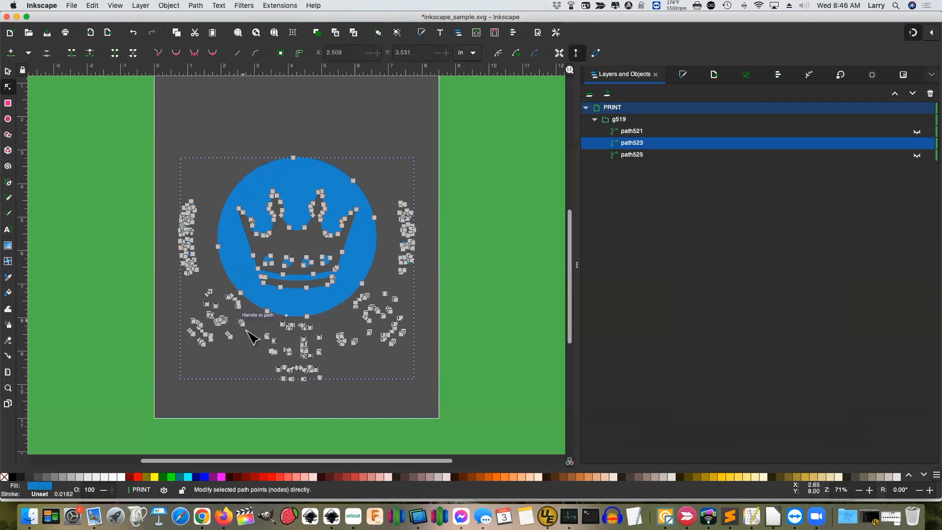
Delete the bulk of the stray nodes below the blue circle, around the FOOTBALL CLUB lettering.
left_click_drag(183, 310, 420, 388)
key("Delete")
key("Delete")
left_click_drag(359, 294, 417, 342)
key("Delete")
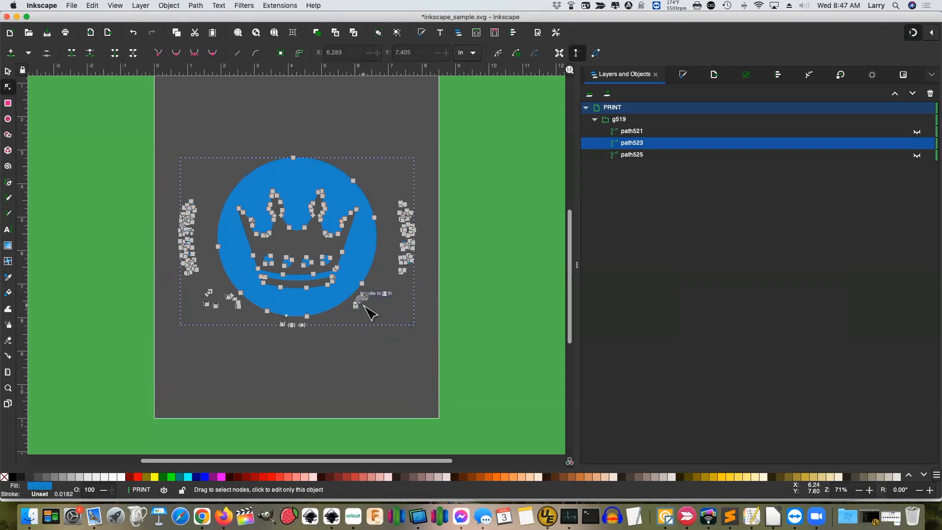
Undo the accidental distortion of the circle's edge and delete the remaining stray nodes at its lower right.
left_click_drag(349, 296, 366, 297)
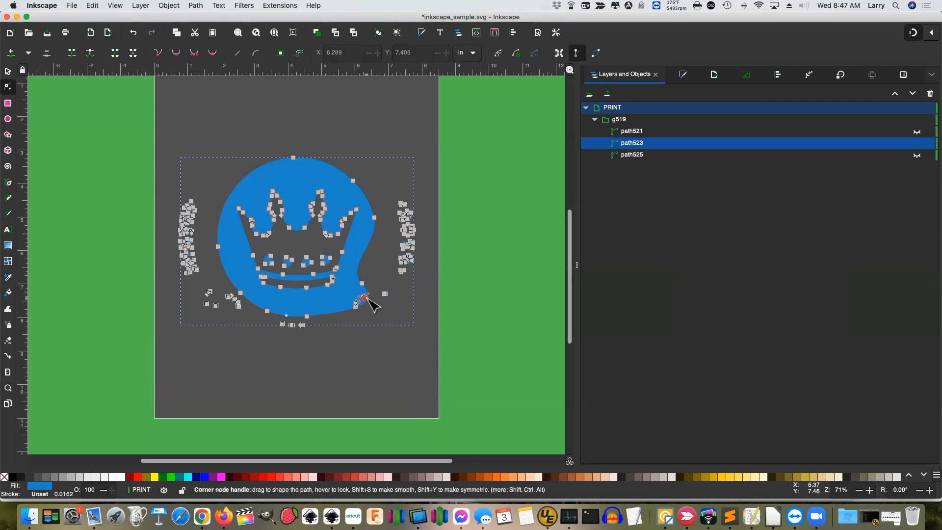
key("ctrl+z")
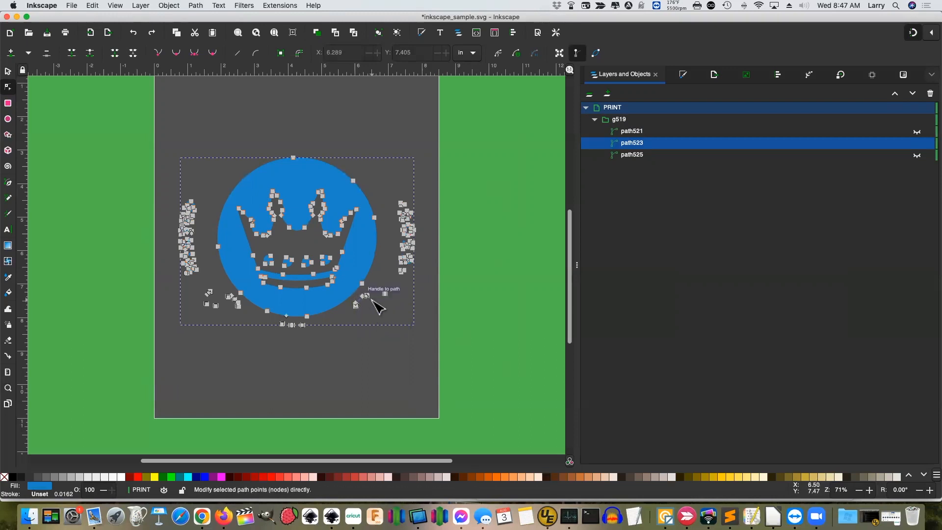
left_click(367, 297)
key("Delete")
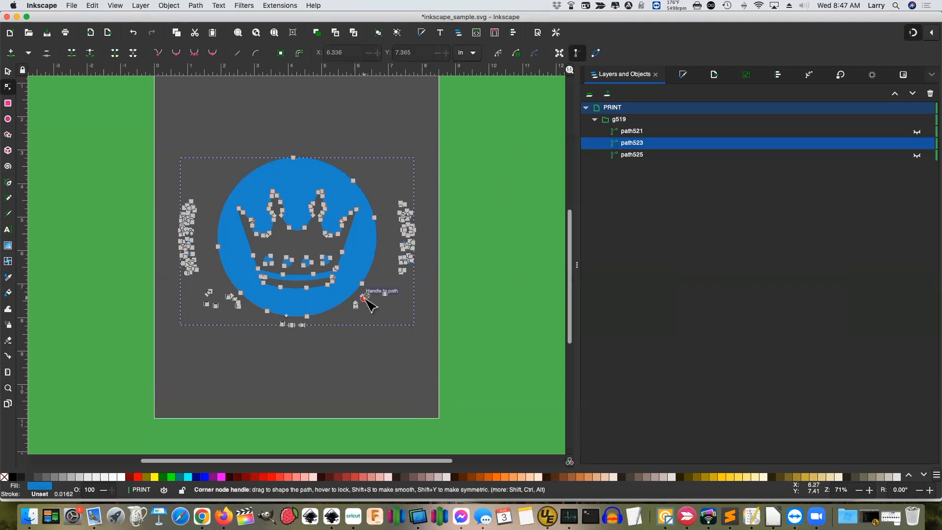
left_click(356, 306)
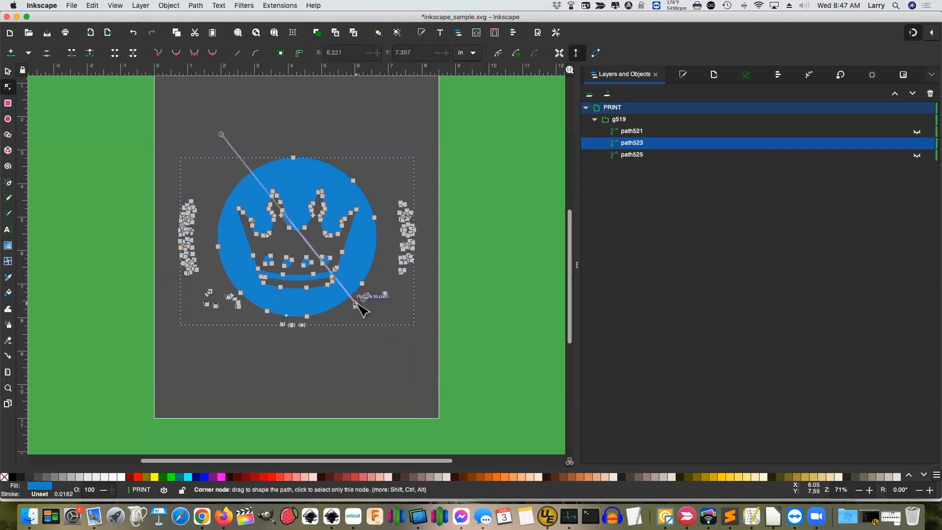
key("Delete")
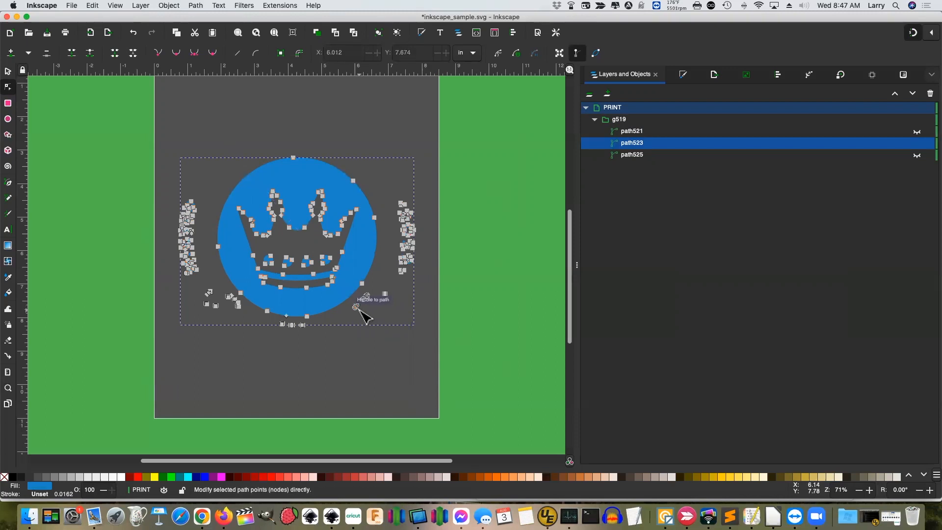
left_click_drag(349, 300, 399, 302)
key("Delete")
key("Delete")
key("Delete")
Delete the last stray nodes directly below and at the lower left of the blue circle, checking with undo and redo.
left_click_drag(274, 323, 322, 337)
key("Delete")
left_click_drag(195, 290, 241, 311)
key("Delete")
key("Delete")
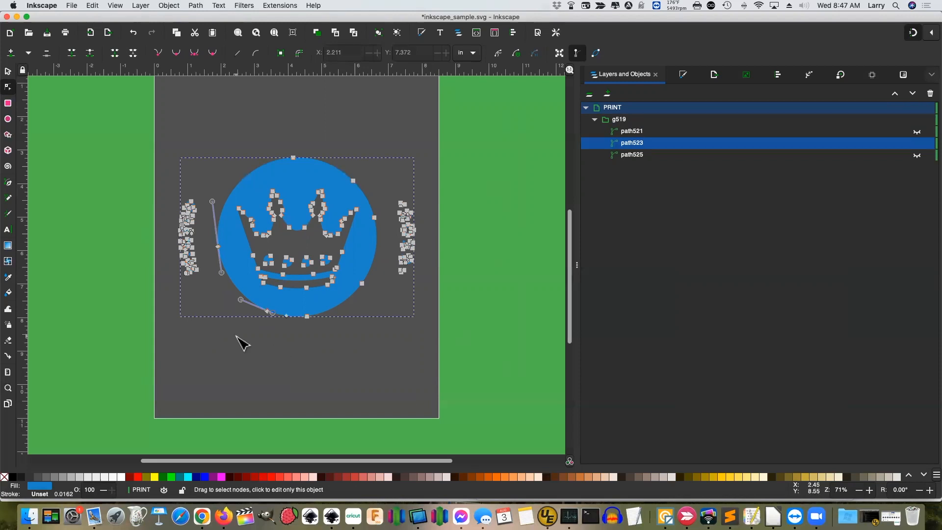
key("super+z")
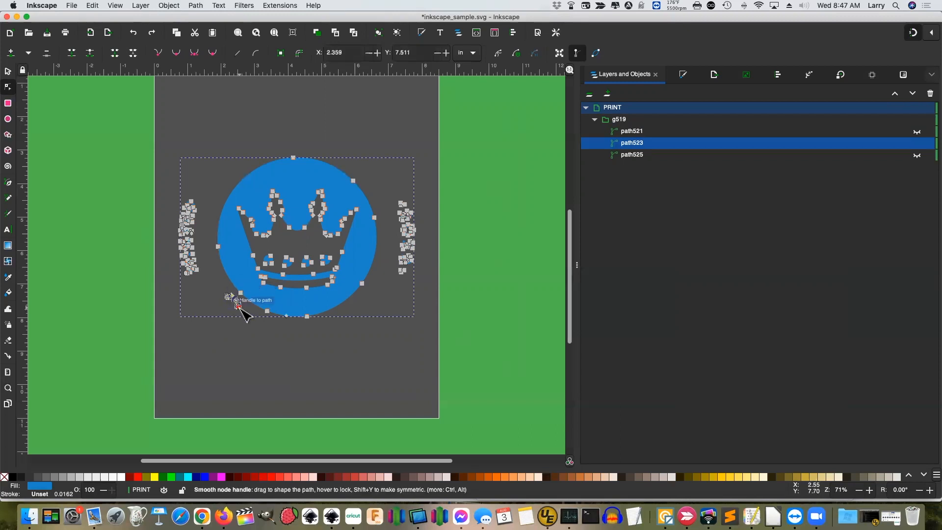
key("super+shift+z")
Deselect the cleaned blue path and make path521 and path525 visible again.
left_click(404, 385)
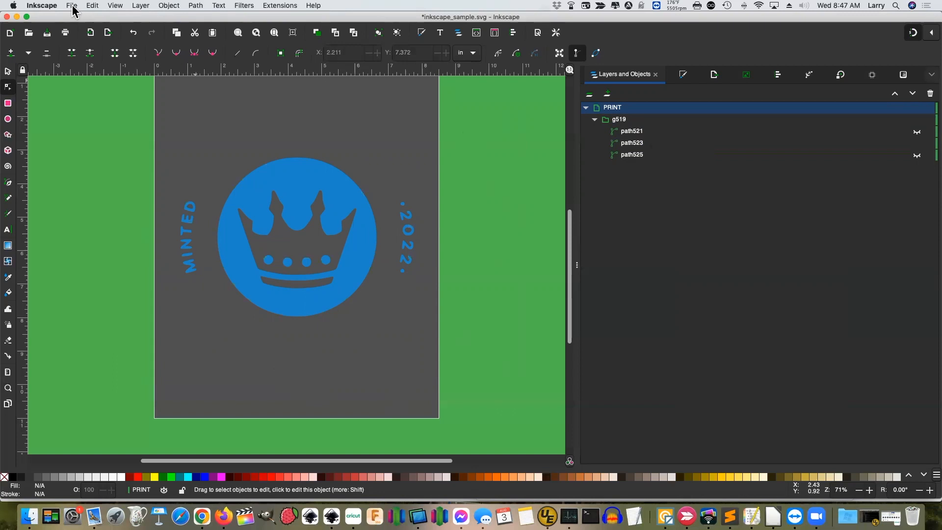
left_click(915, 132)
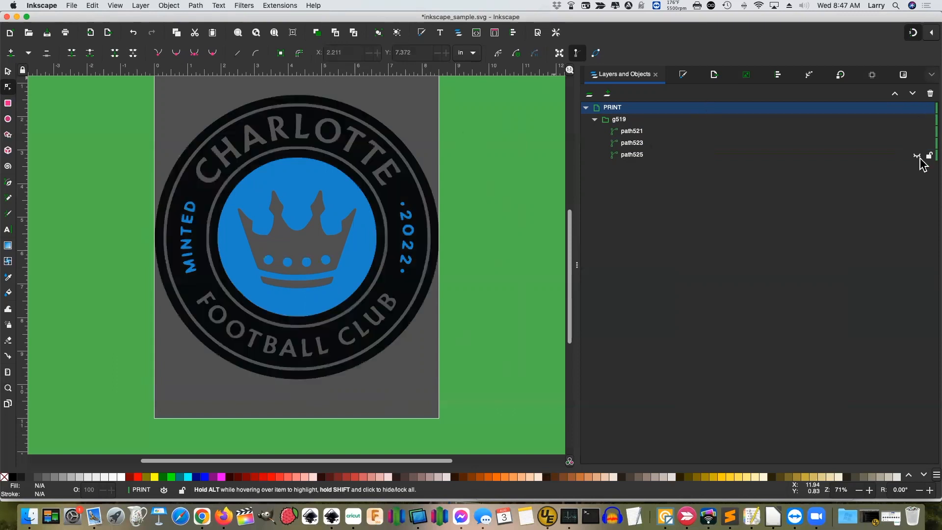
left_click(916, 156)
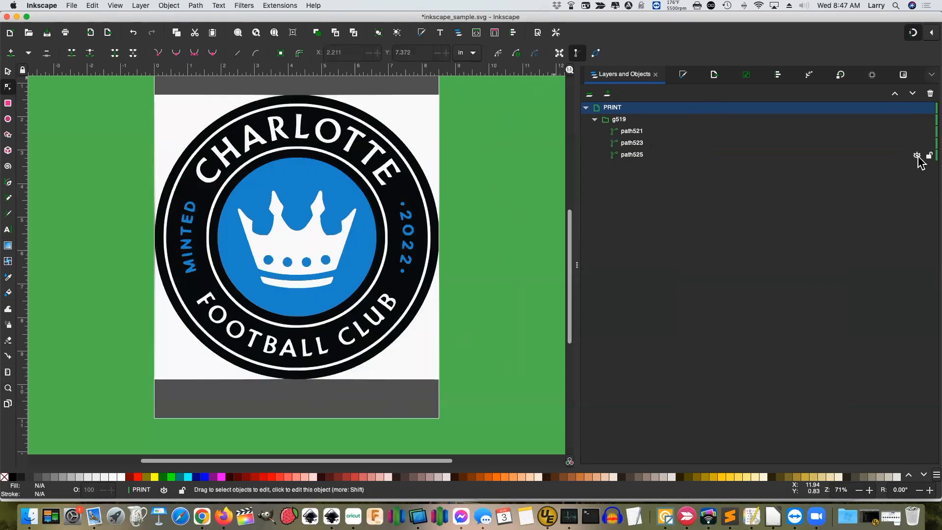
Save the drawing as a new Plain SVG file named inkscape_FIXED.svg in the VECTOR CONVERSION folder.
left_click(74, 5)
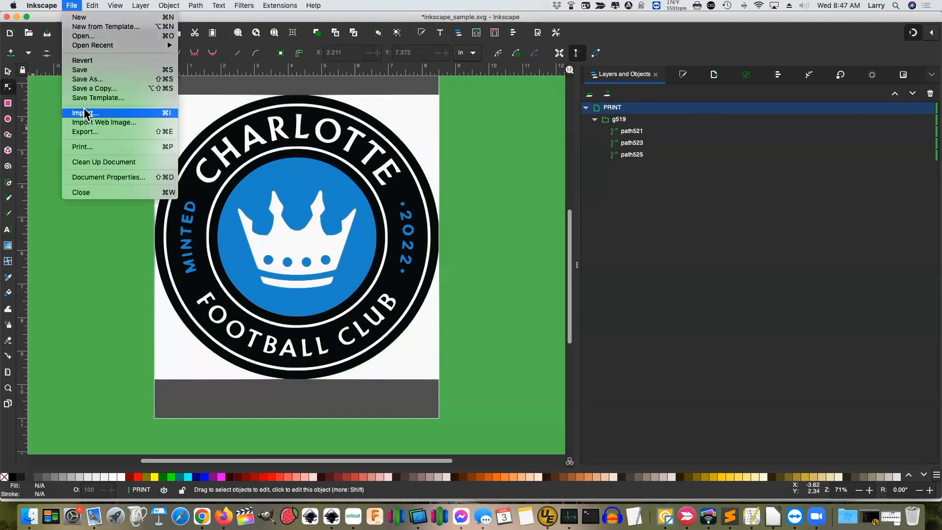
left_click(83, 80)
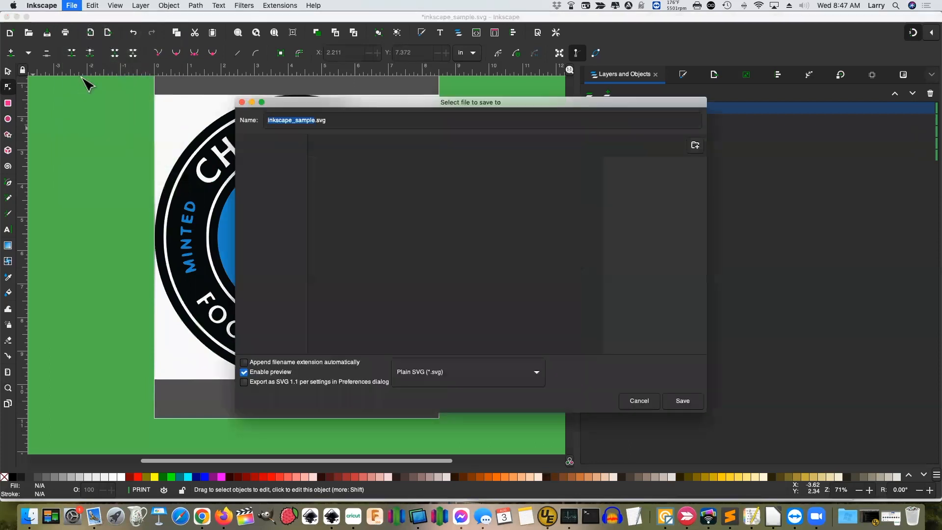
left_click(448, 378)
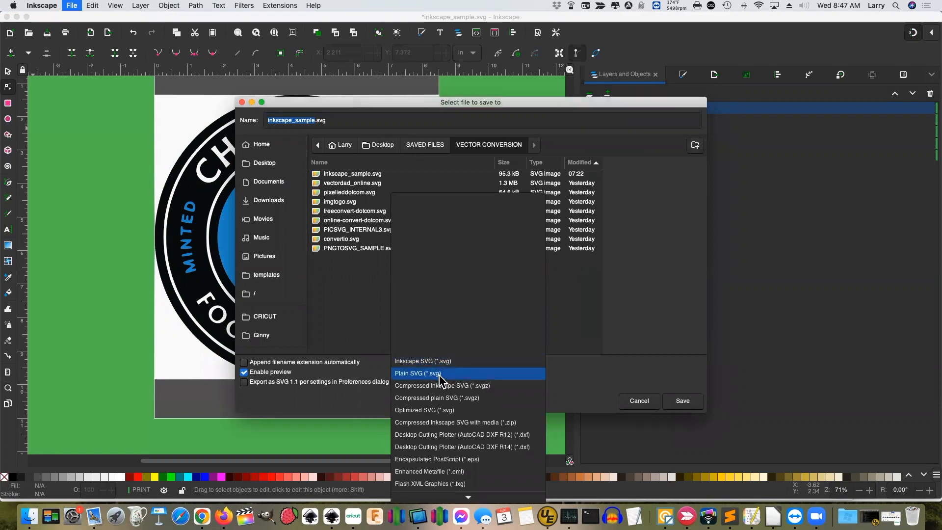
left_click(440, 374)
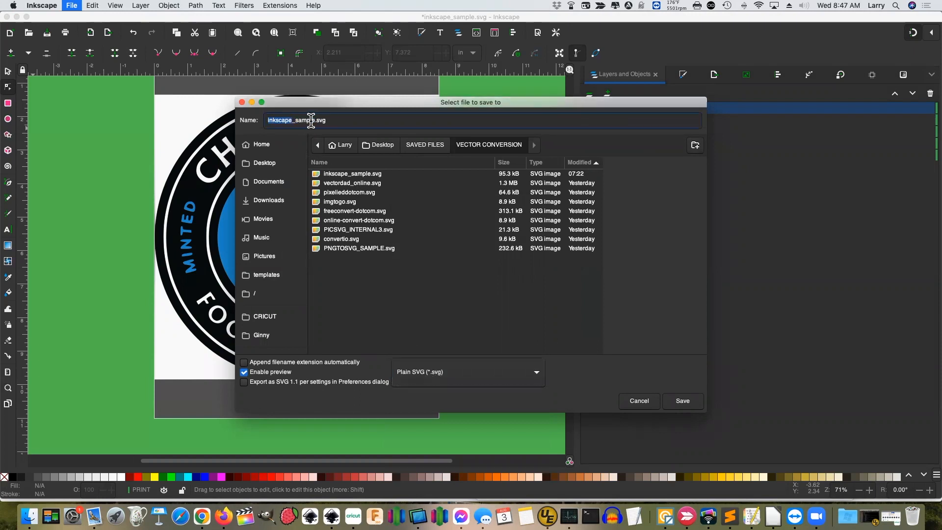
left_click_drag(311, 120, 315, 120)
type("F")
left_click(684, 402)
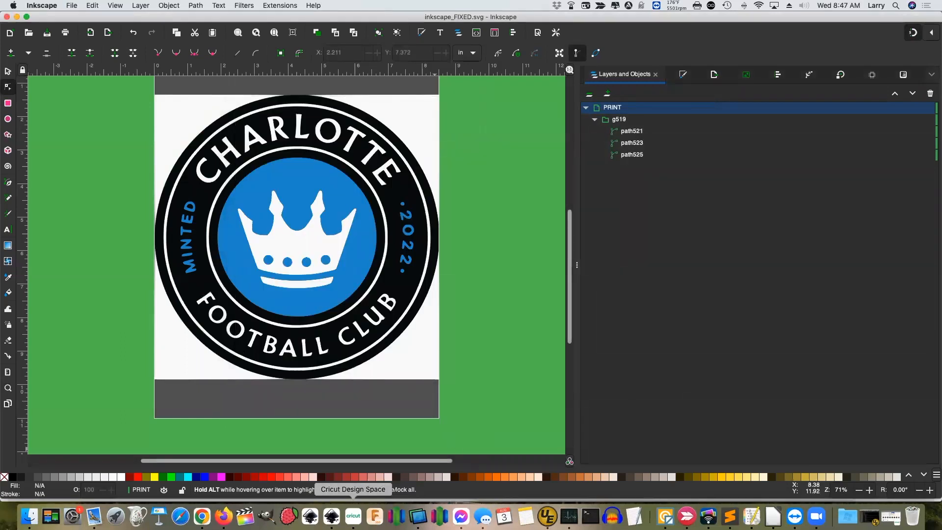
Switch to Cricut Design Space and open inkscape_FIXED.svg from SAVED FILES > VECTOR CONVERSION for image upload.
left_click(354, 515)
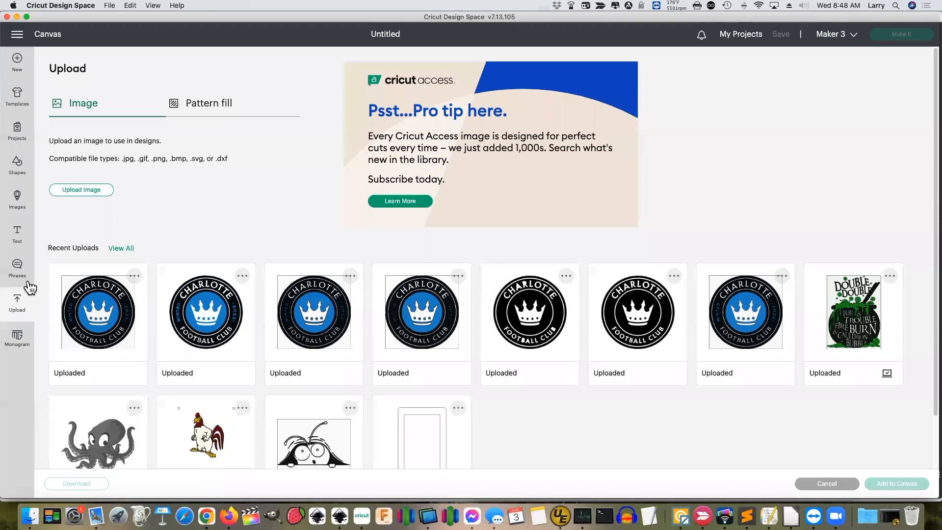
left_click(20, 308)
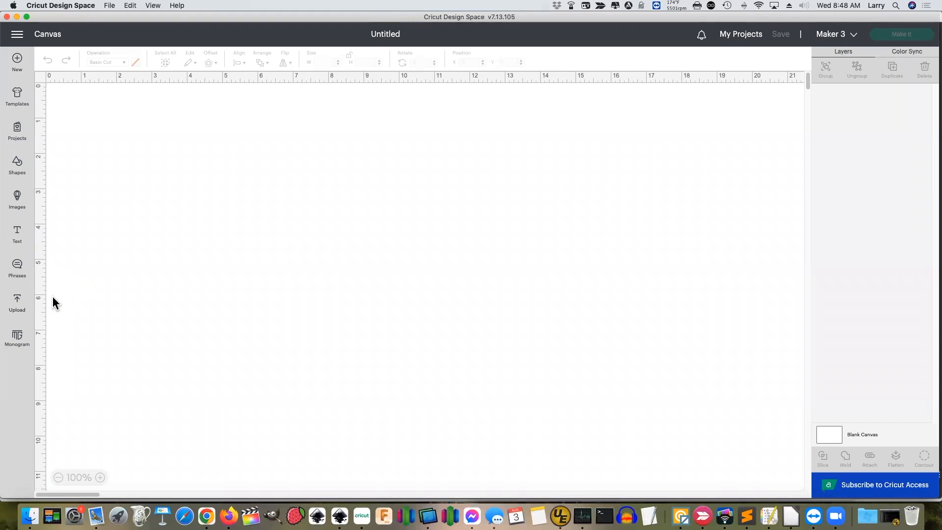
left_click(18, 302)
left_click(89, 192)
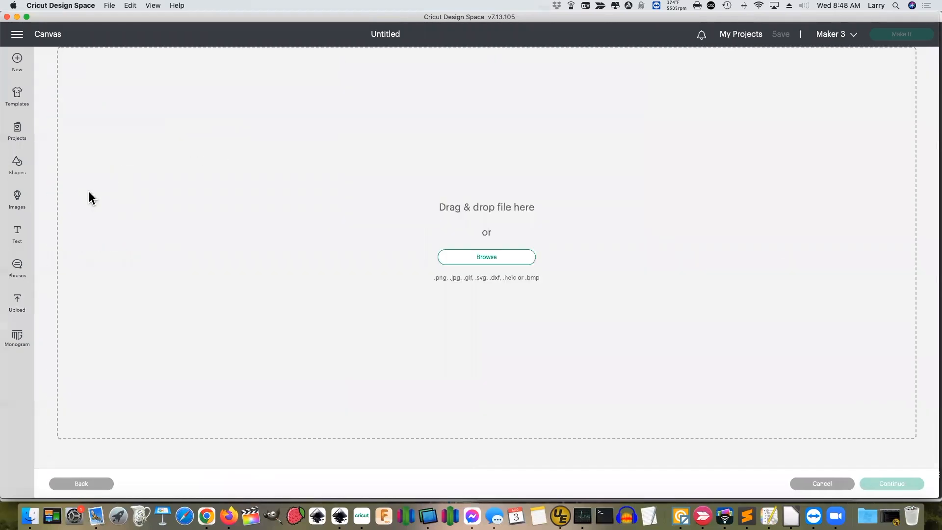
left_click(481, 258)
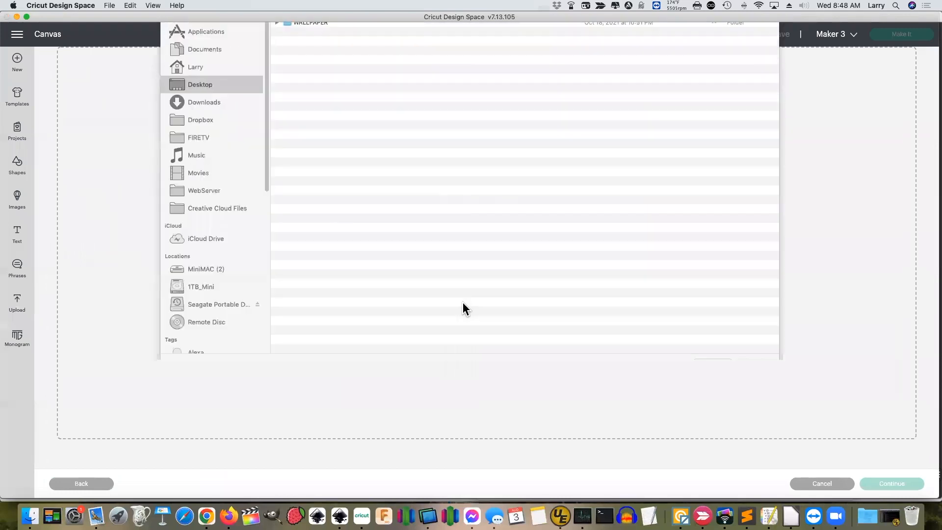
double_click(318, 67)
double_click(302, 59)
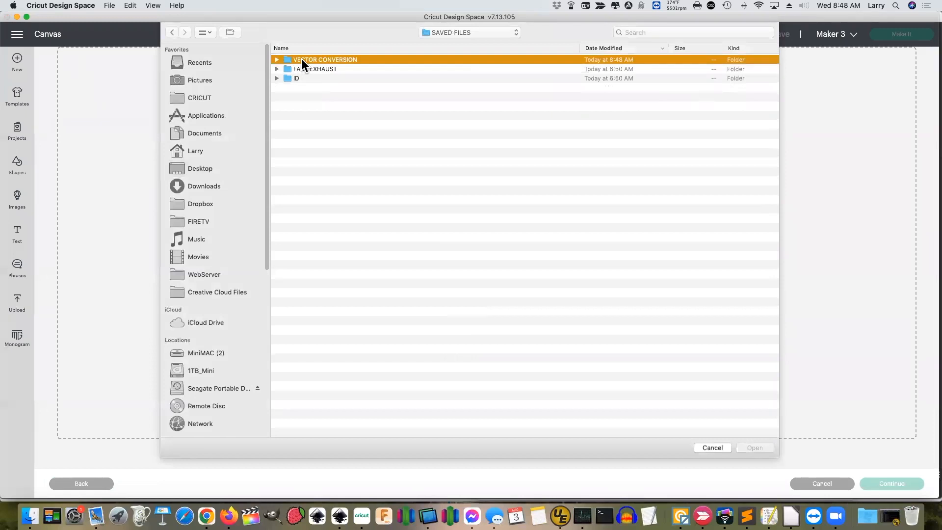
left_click(301, 60)
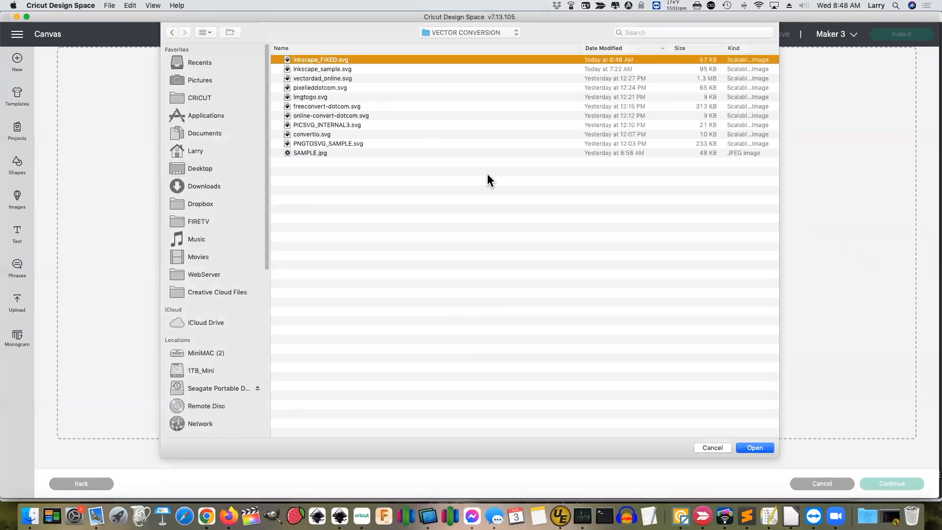
left_click(755, 447)
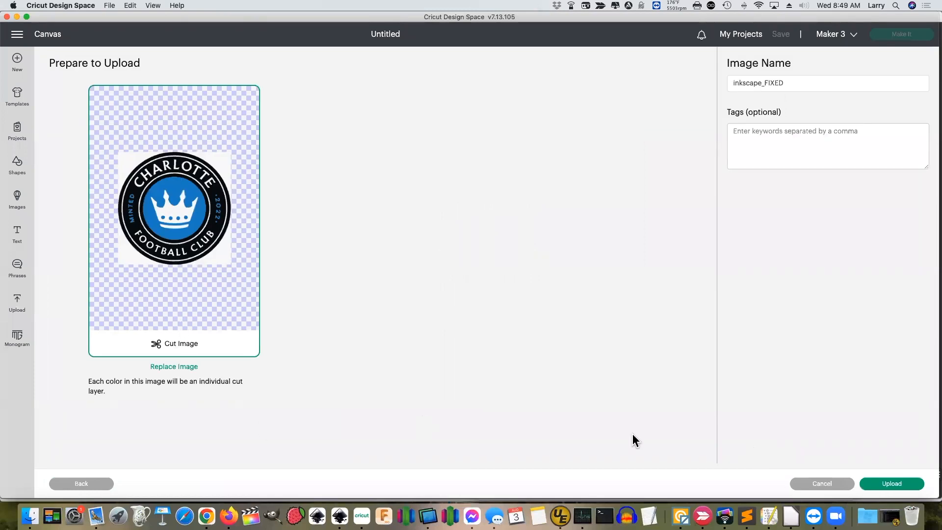
Upload the inkscape_FIXED cut image and add it to the canvas.
left_click(880, 483)
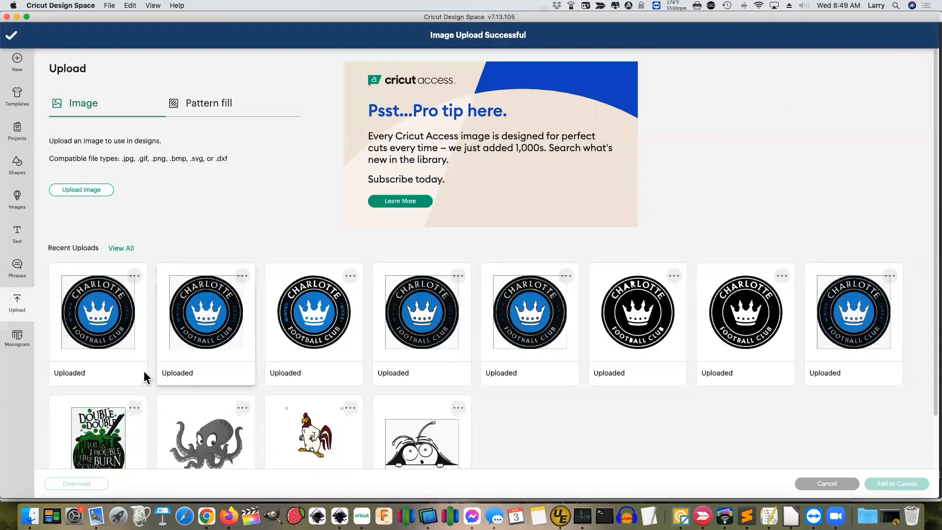
left_click(122, 352)
left_click(877, 485)
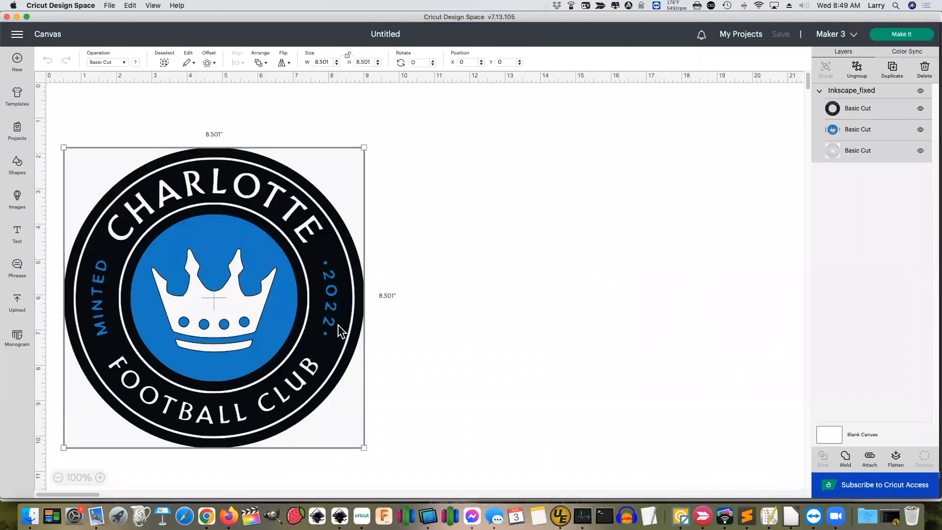
Move the logo to about X 1.6, Y 0.526 and enlarge it to about 10.56 in square.
left_click_drag(339, 329, 377, 282)
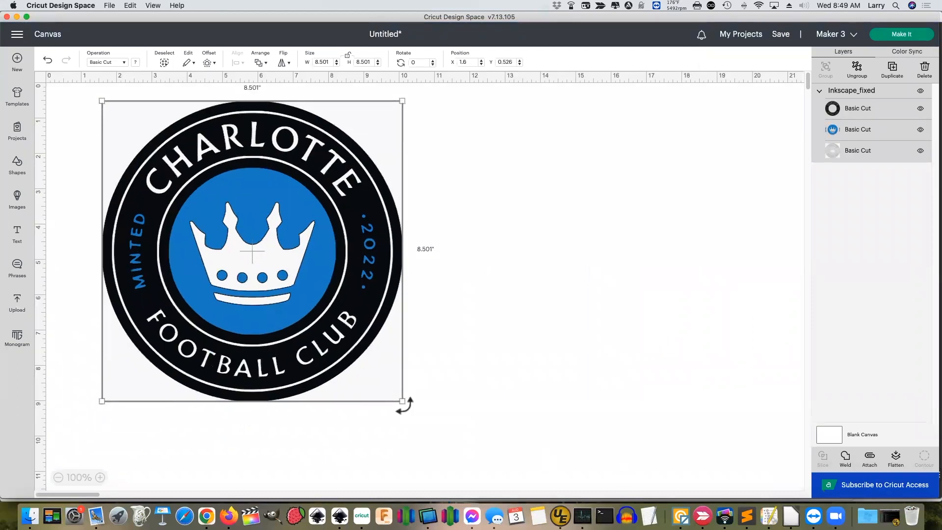
left_click_drag(398, 398, 476, 440)
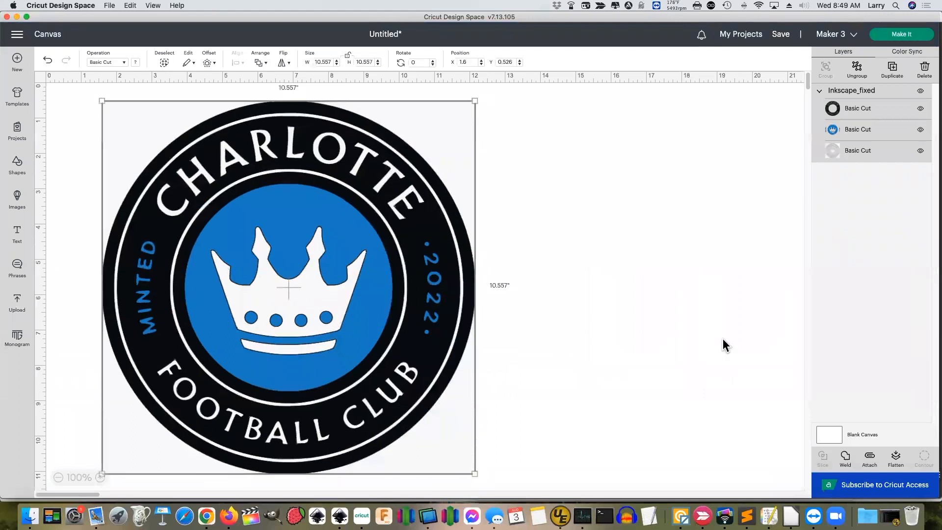
Hide the logo's layers, examine the blue layer on its own, and show and select only the black ring layer to check its size.
left_click(921, 92)
left_click(921, 130)
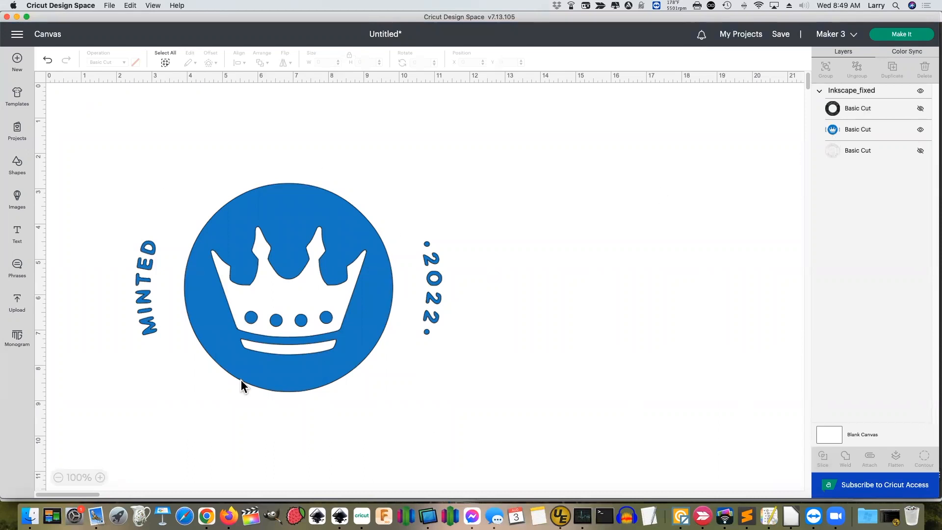
left_click(920, 129)
left_click(921, 109)
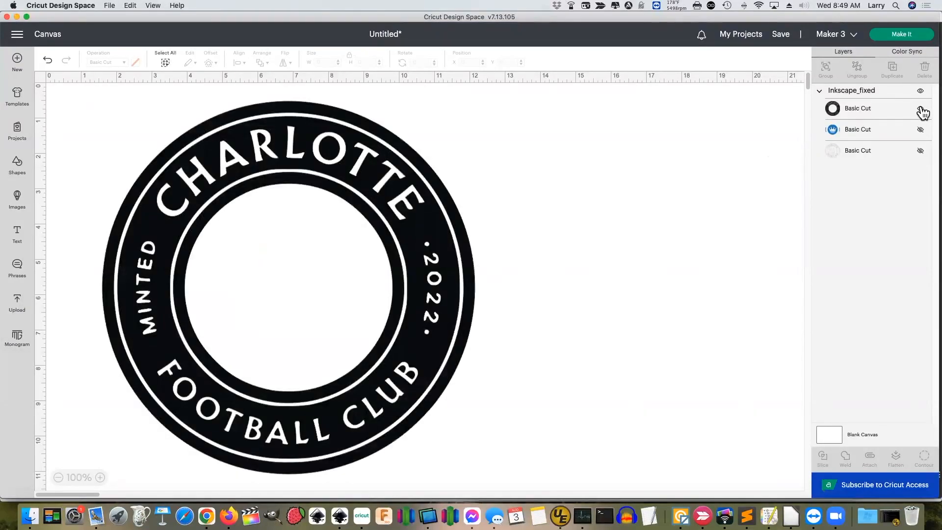
left_click(407, 212)
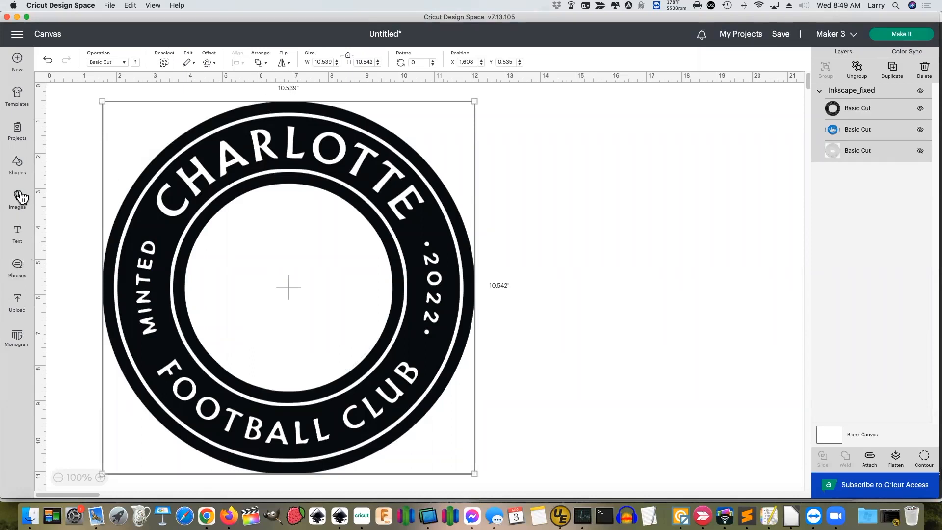
Add a circle shape beside the logo and set its width to 10.539 in.
left_click(19, 166)
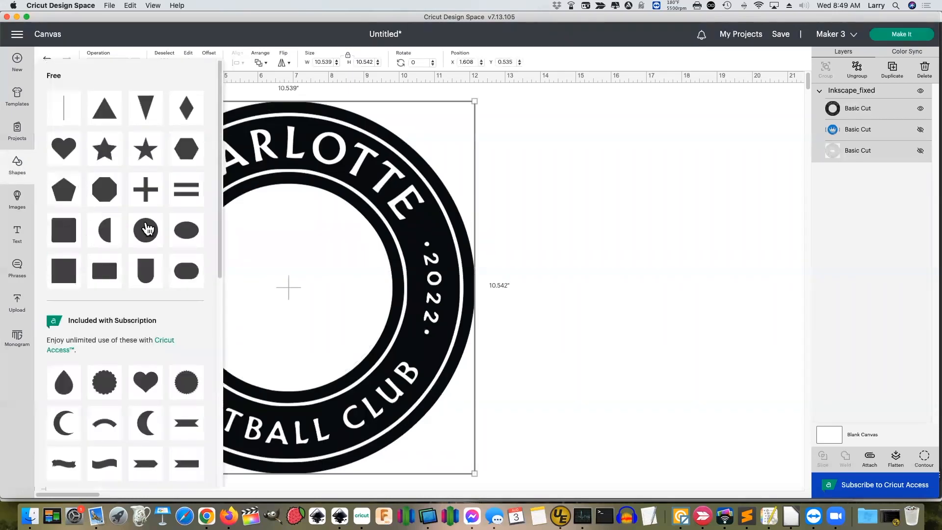
left_click(146, 230)
left_click_drag(107, 143, 643, 244)
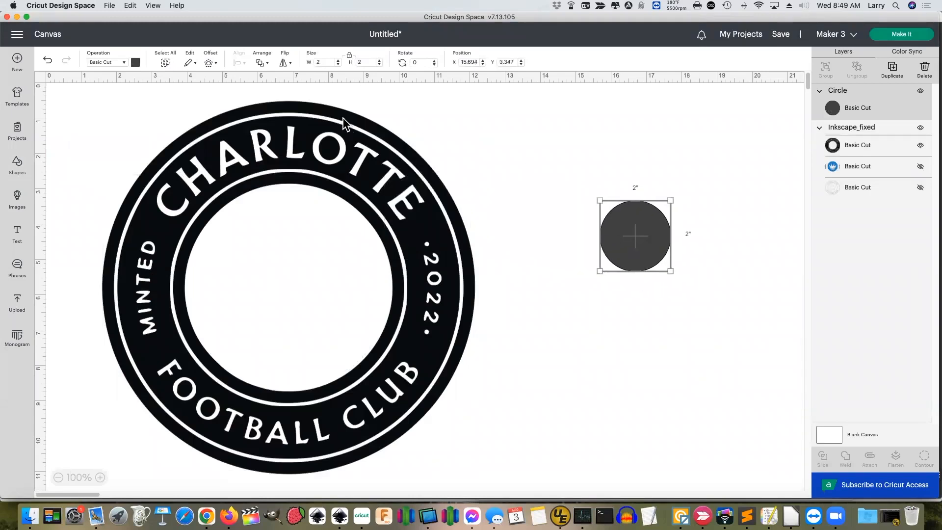
left_click(323, 61)
type("10.539")
key("Return")
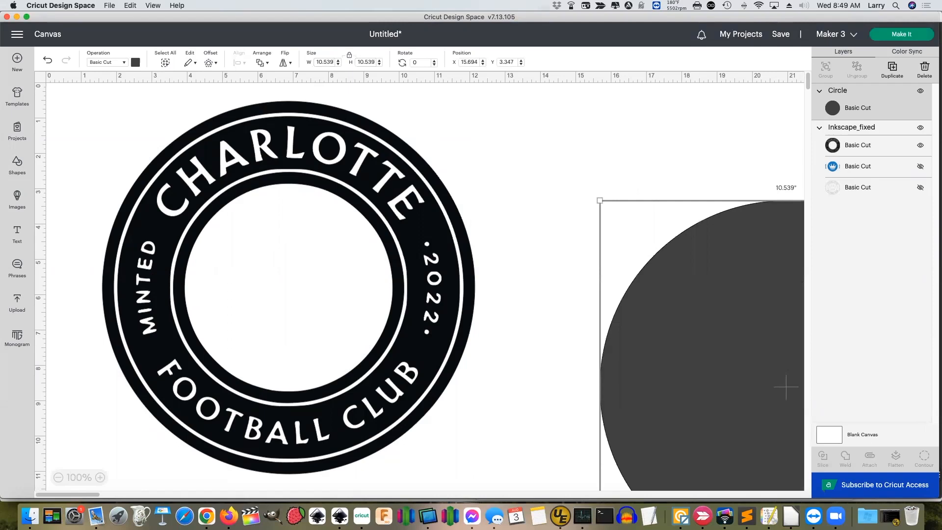
Recolor the circle to the logo's black and place it over the black ring at about X 1.68, Y 0.57.
left_click(136, 62)
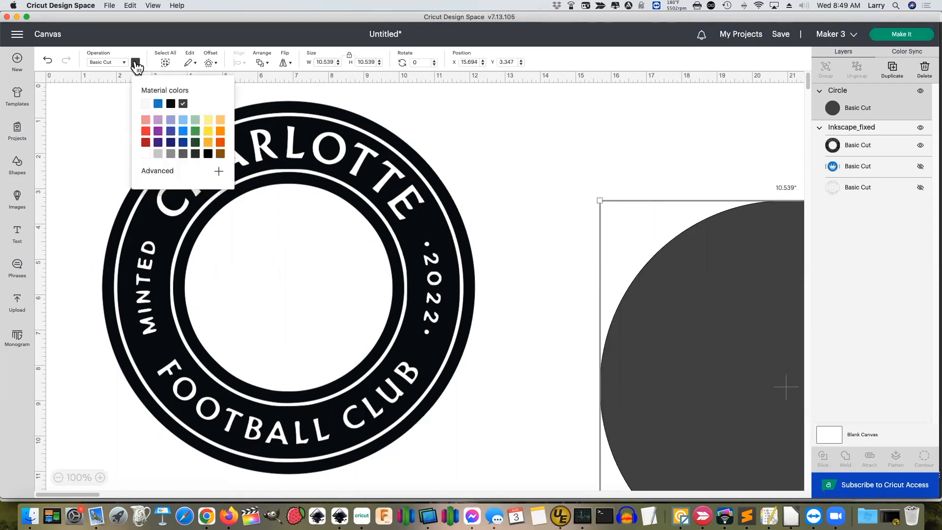
left_click(171, 104)
left_click_drag(696, 314, 442, 260)
left_click_drag(524, 244, 314, 230)
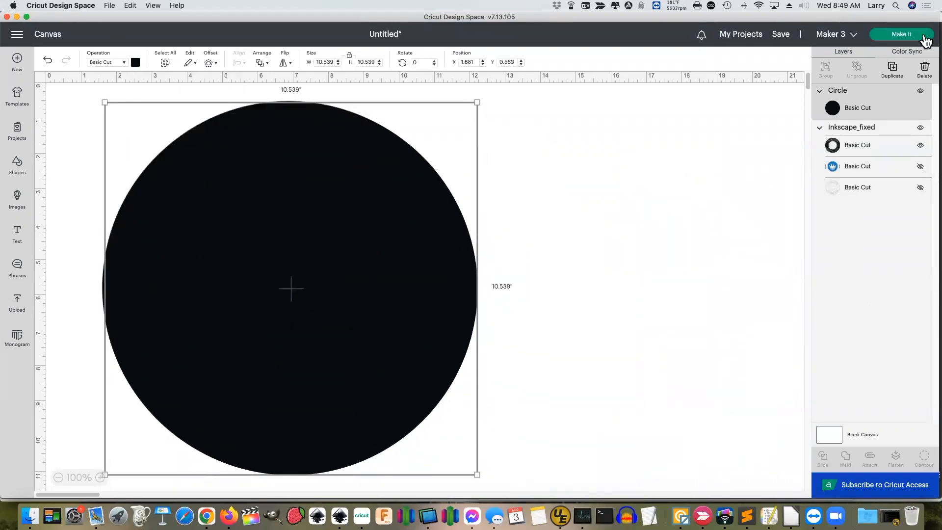
Hide the black ring layer and make the logo's blue and white layers visible.
left_click(921, 146)
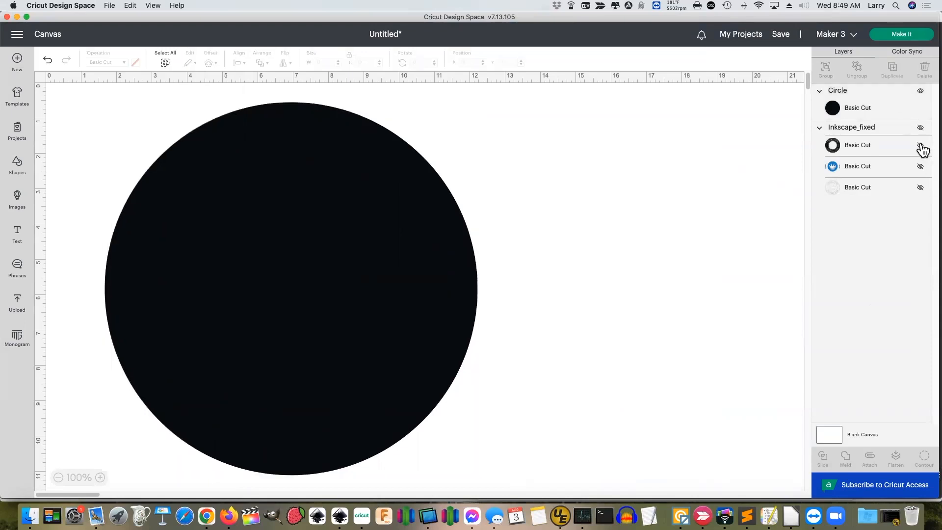
left_click(922, 169)
left_click(921, 188)
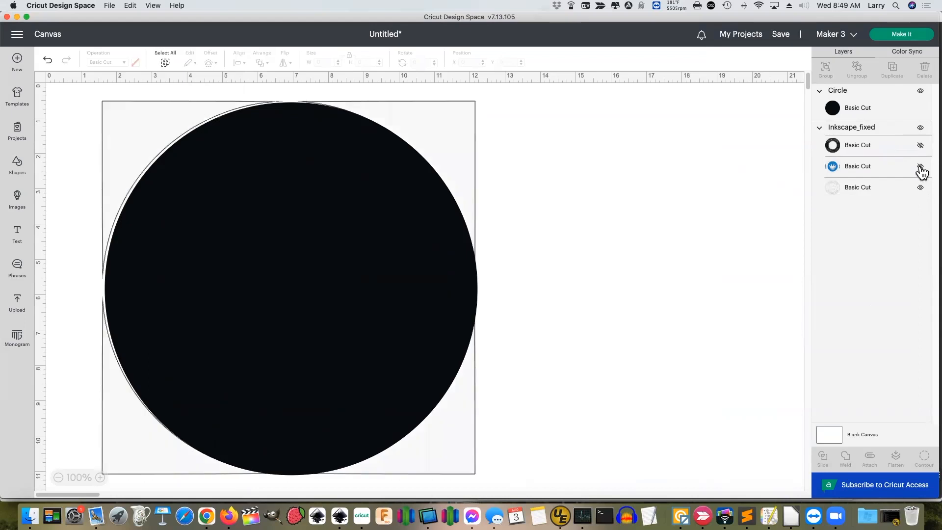
Send the black circle to the back and nudge it horizontally to X 1.611 so it aligns with the logo.
right_click(414, 248)
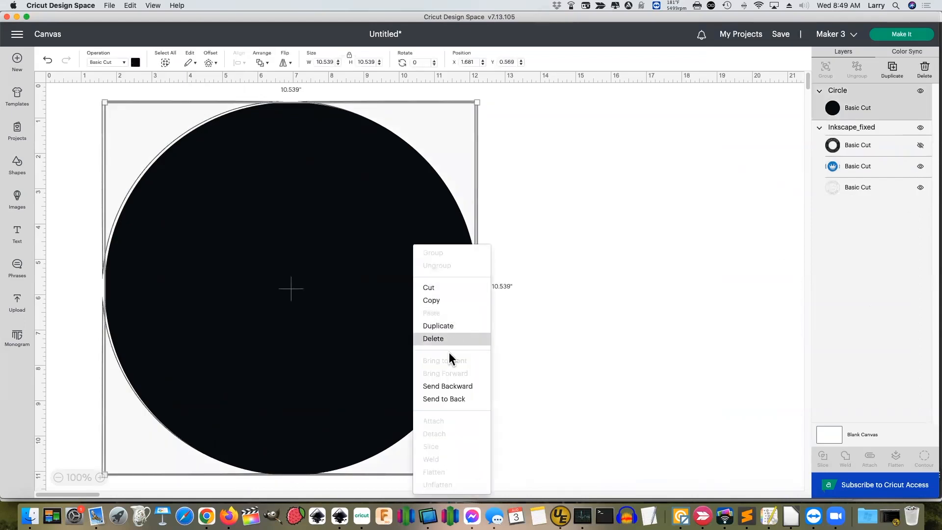
left_click(464, 399)
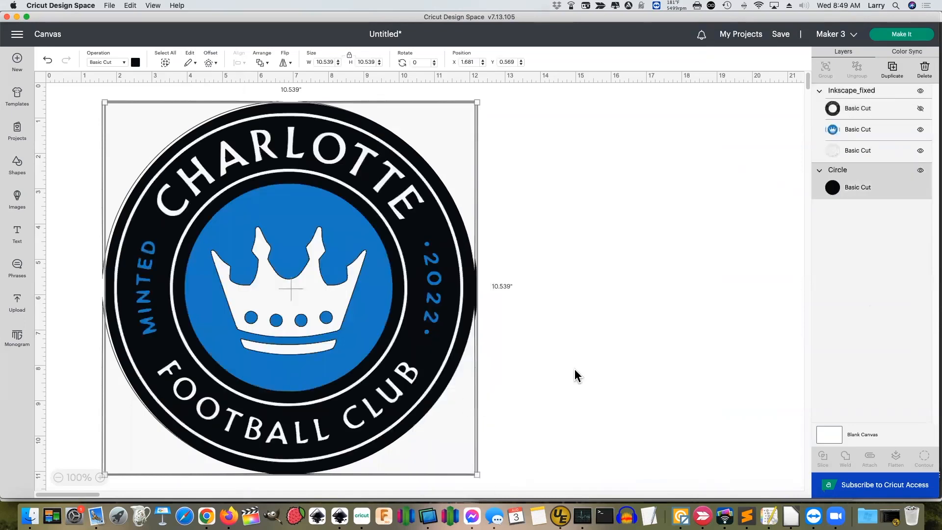
key("Left")
key("Left")
key("Left")
key("Left")
key("Left")
key("Left")
key("Left")
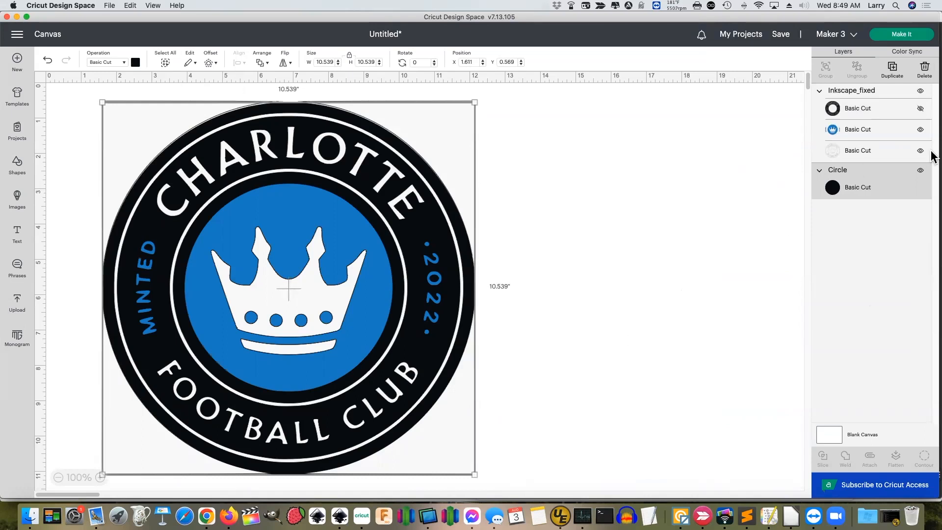
Delete the hidden black ring layer from the Inkscape_fixed group.
left_click(882, 112)
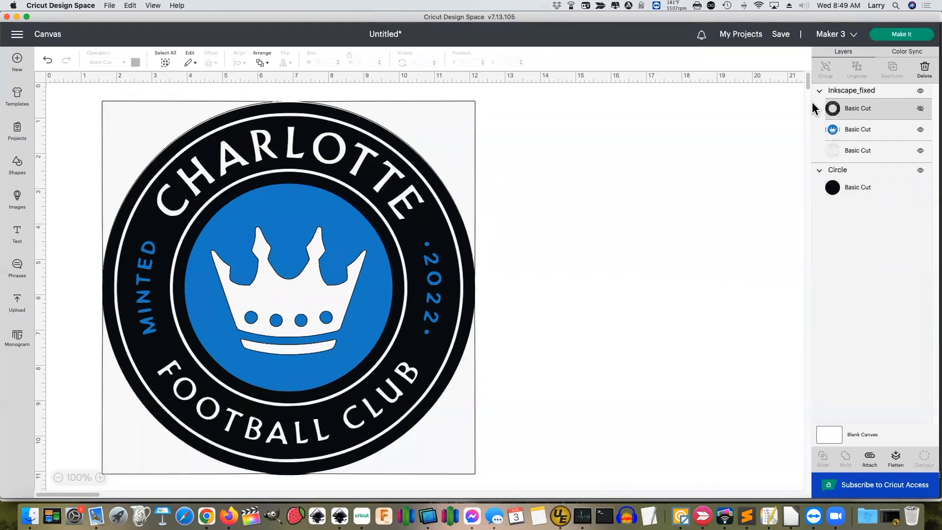
right_click(868, 112)
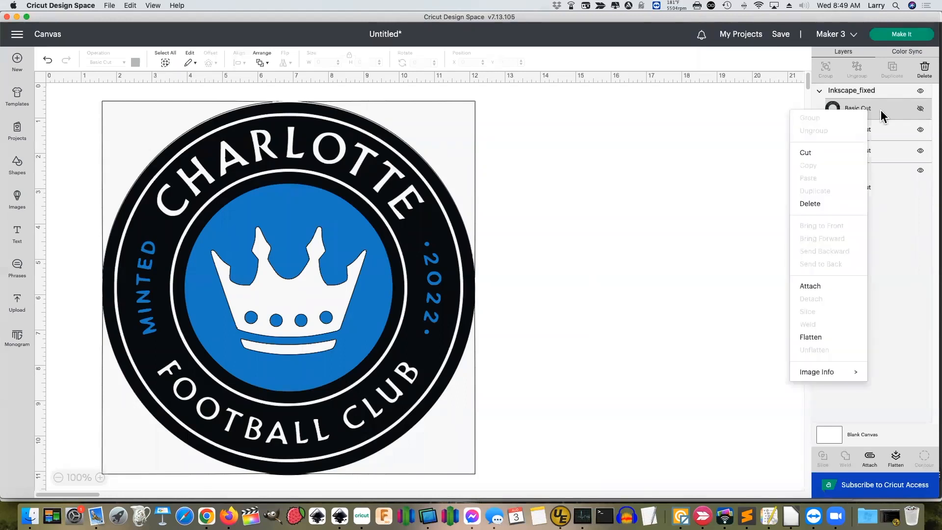
left_click(810, 205)
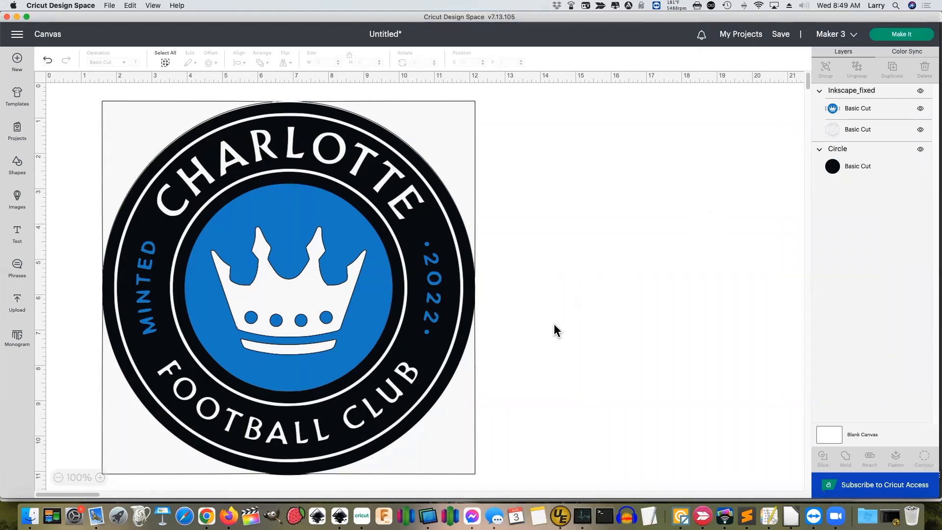
Preview the white, black and blue cutting mats for the project and return to the canvas.
left_click(902, 35)
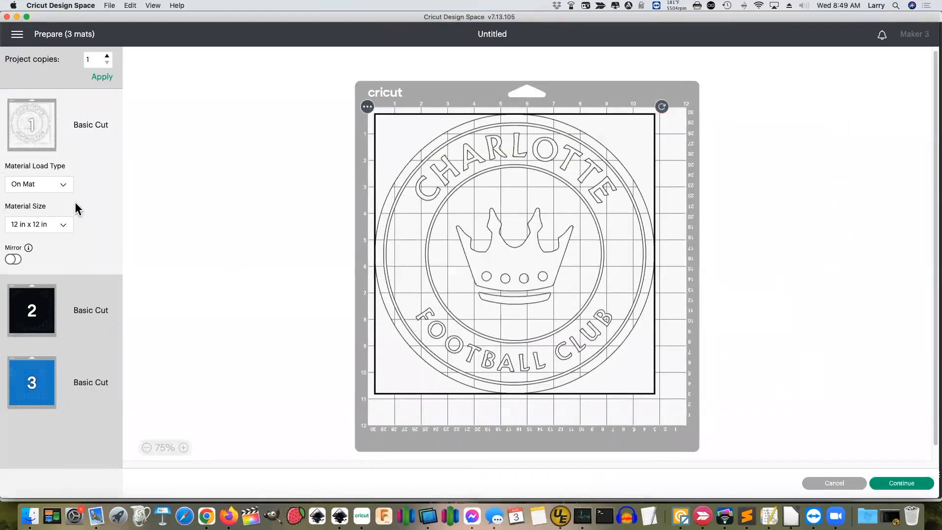
left_click(47, 323)
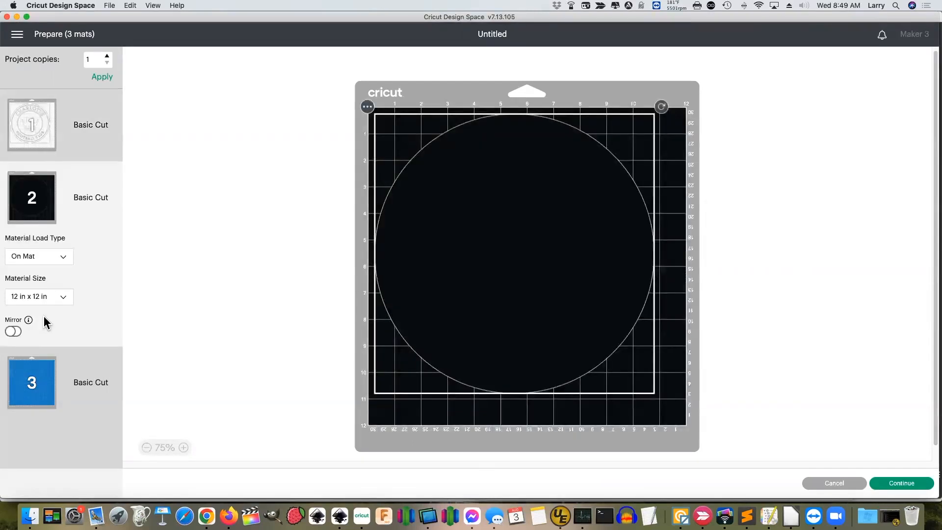
left_click(41, 391)
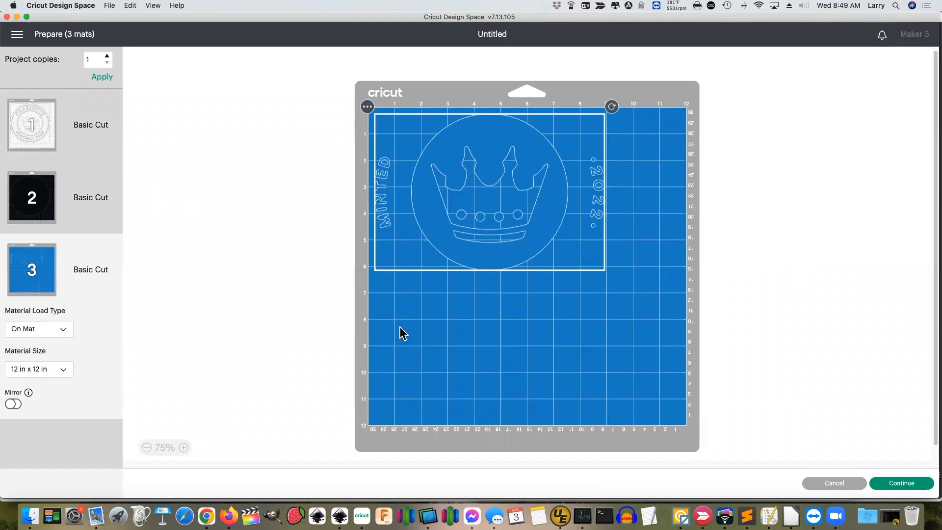
left_click(833, 485)
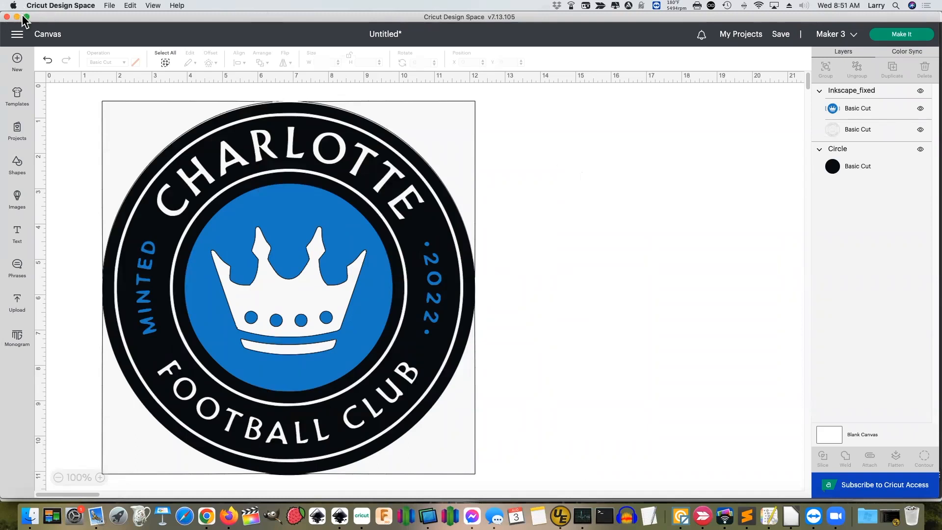
Switch to Chrome and open remove.bg in a new tab.
left_click(340, 516)
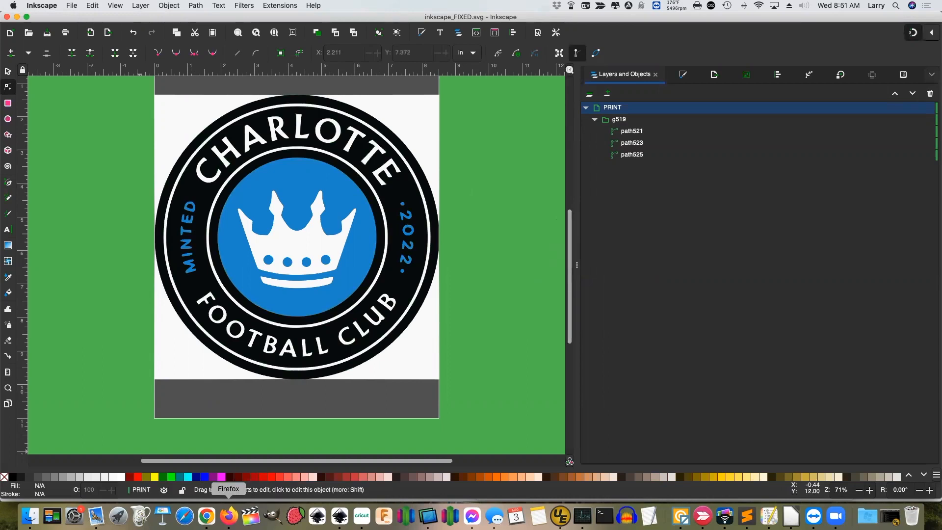
left_click(207, 515)
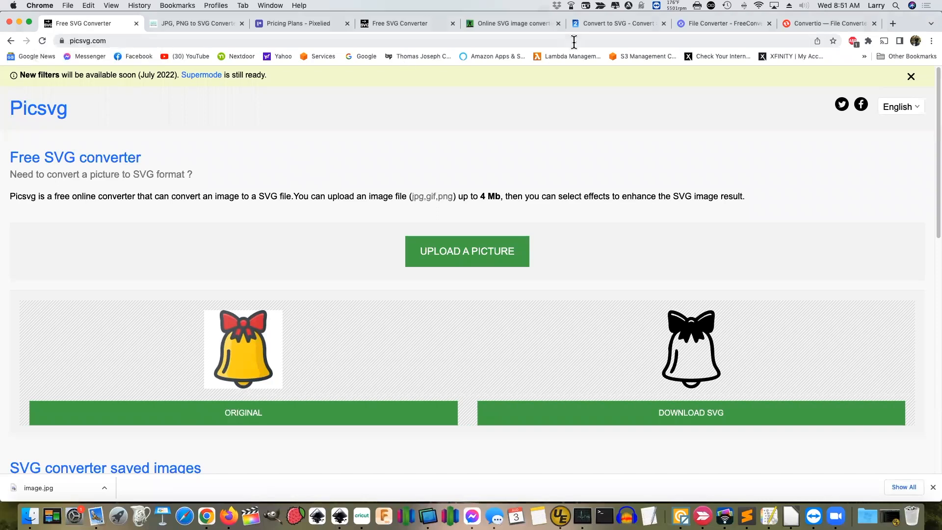
left_click(893, 23)
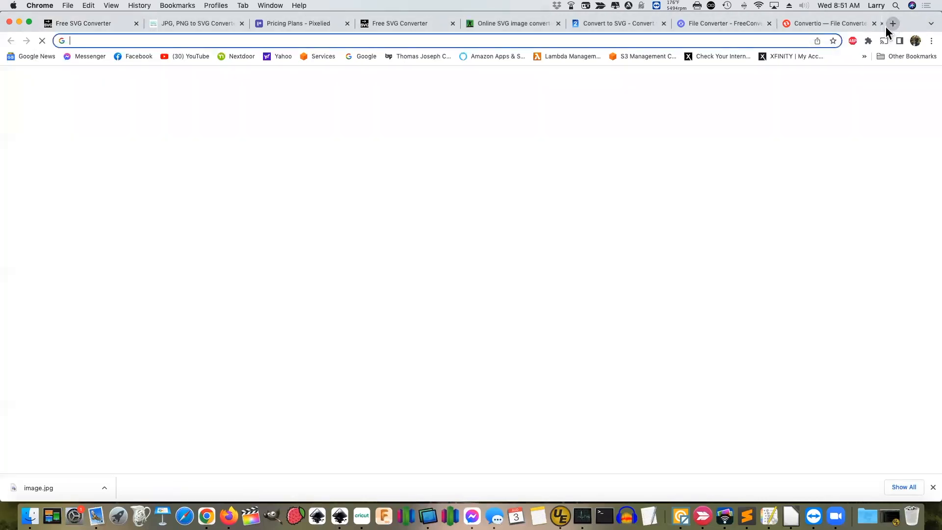
type("re")
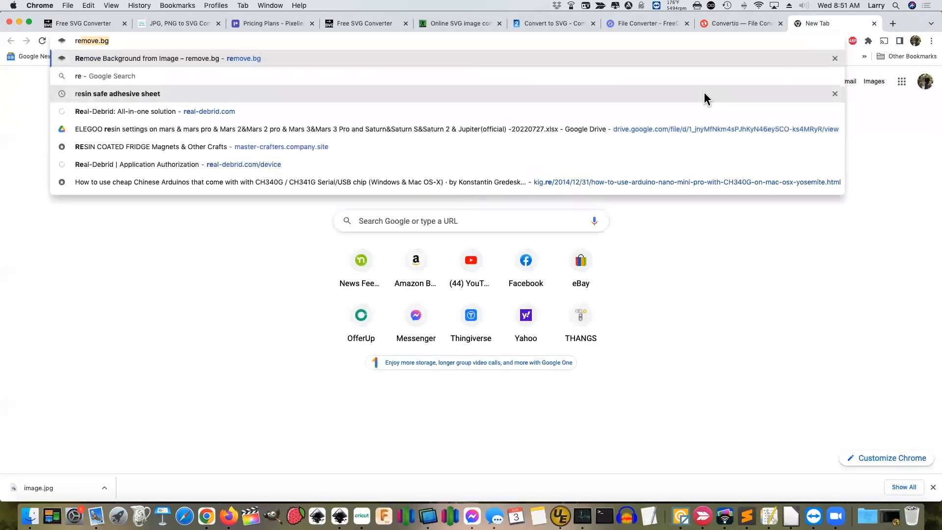
key("Return")
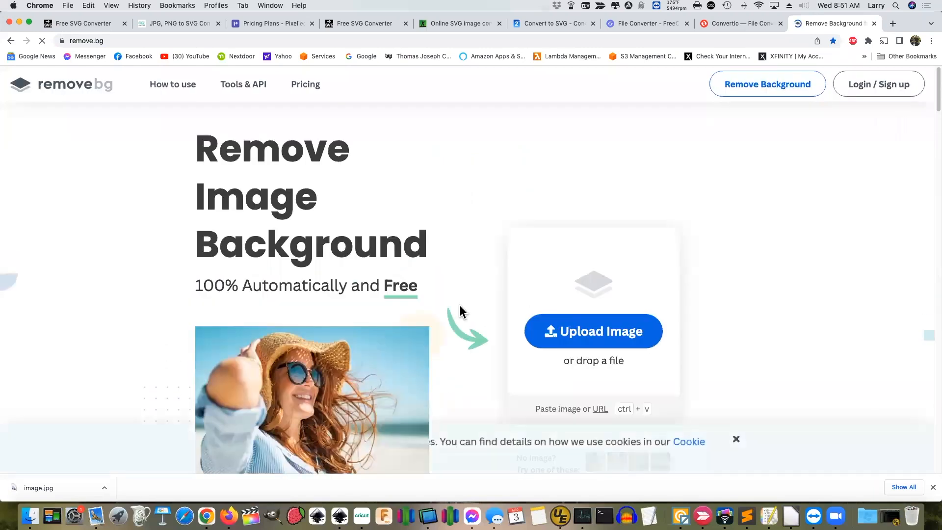
Upload the SAMPLE JPEG from SAVED FILES > VECTOR CONVERSION for background removal.
left_click(615, 332)
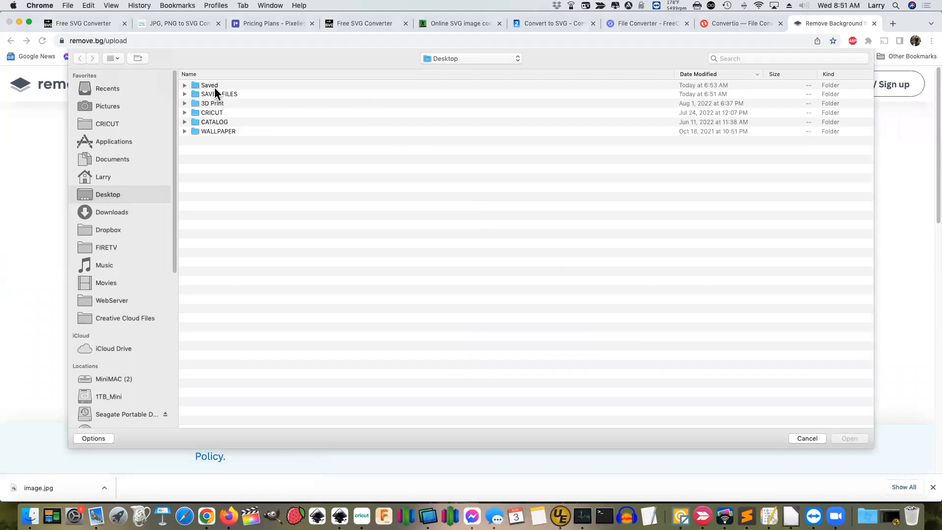
double_click(220, 90)
double_click(216, 84)
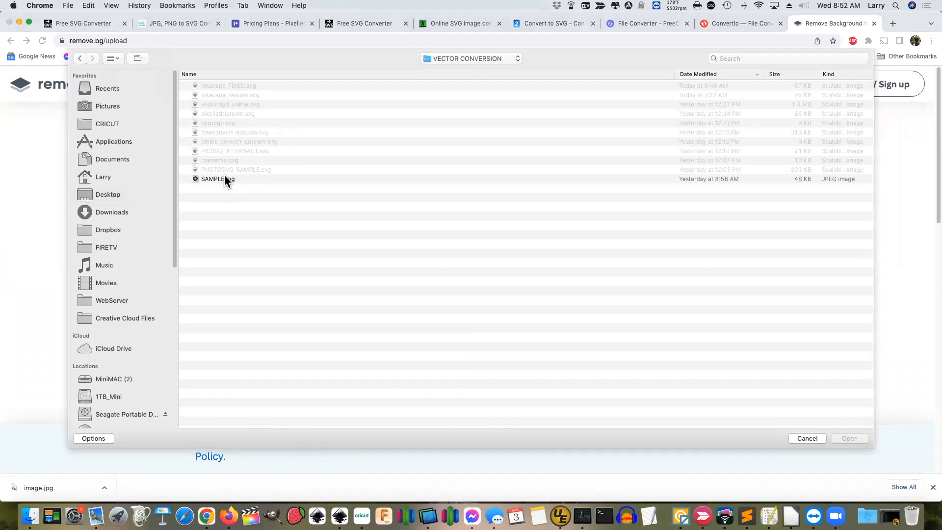
left_click(219, 179)
left_click(850, 439)
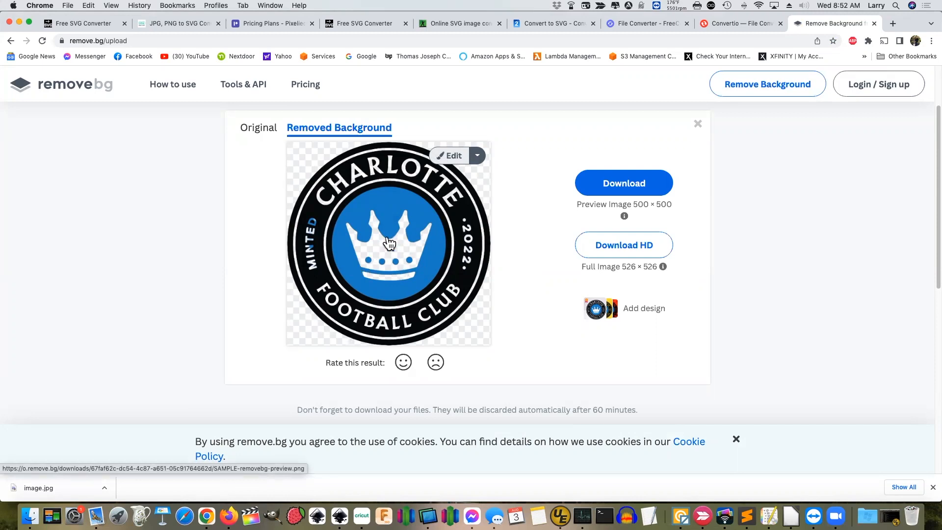
Open the background-removed logo in the editor and view the solid color background options.
left_click(640, 183)
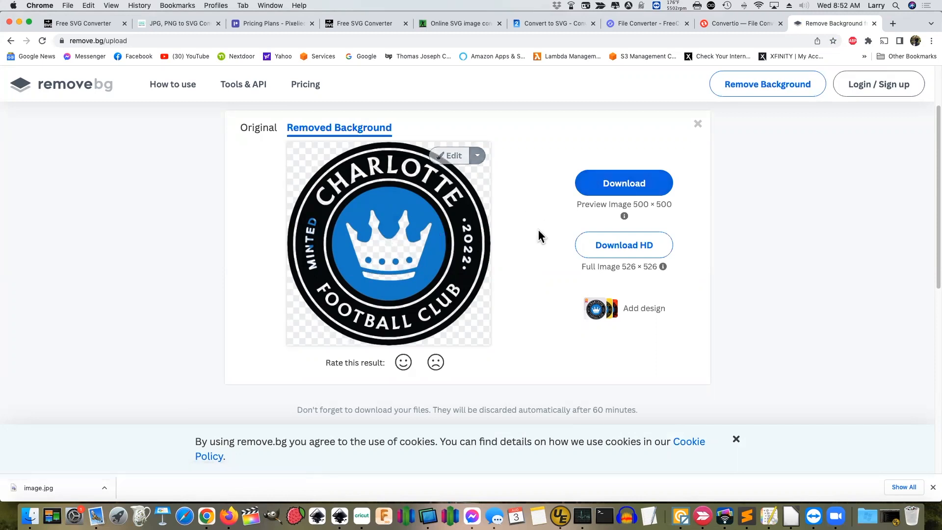
left_click(474, 158)
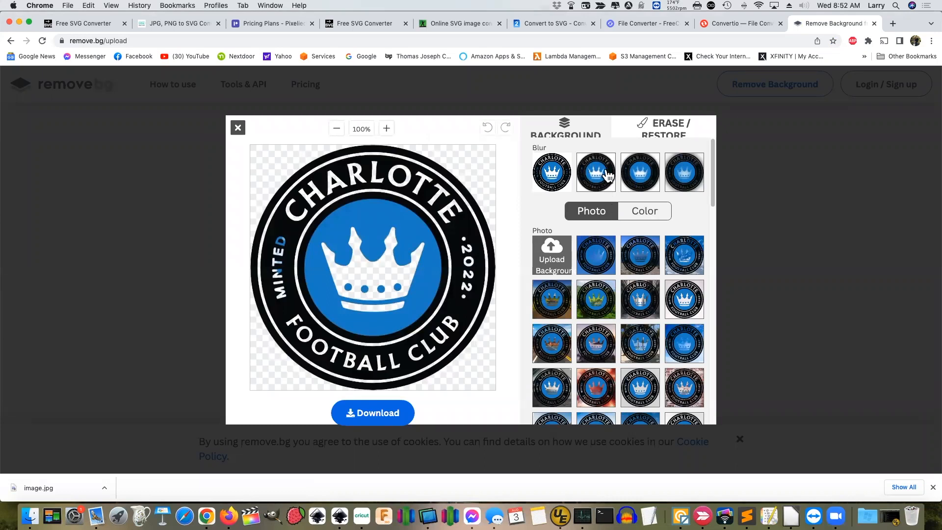
left_click(649, 212)
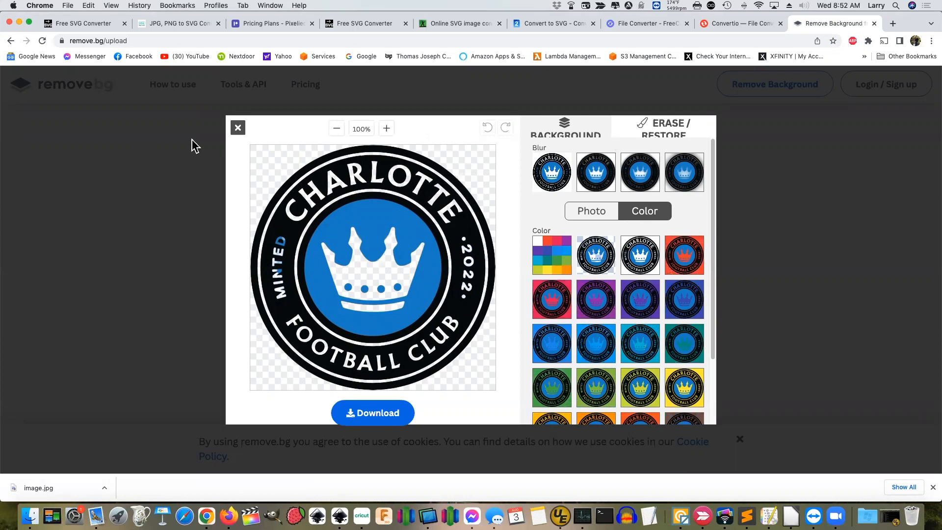
Restore the removed white areas of the crown with the Restore brush.
left_click(668, 139)
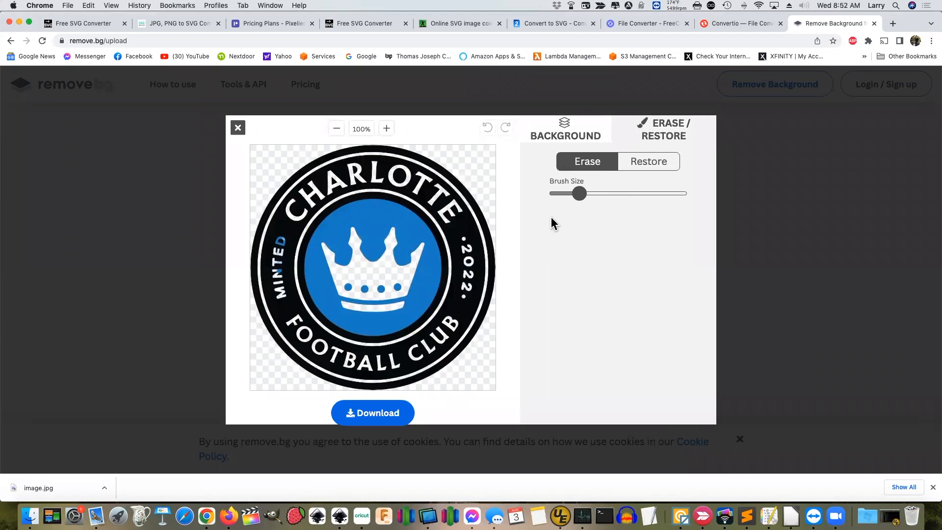
left_click(643, 165)
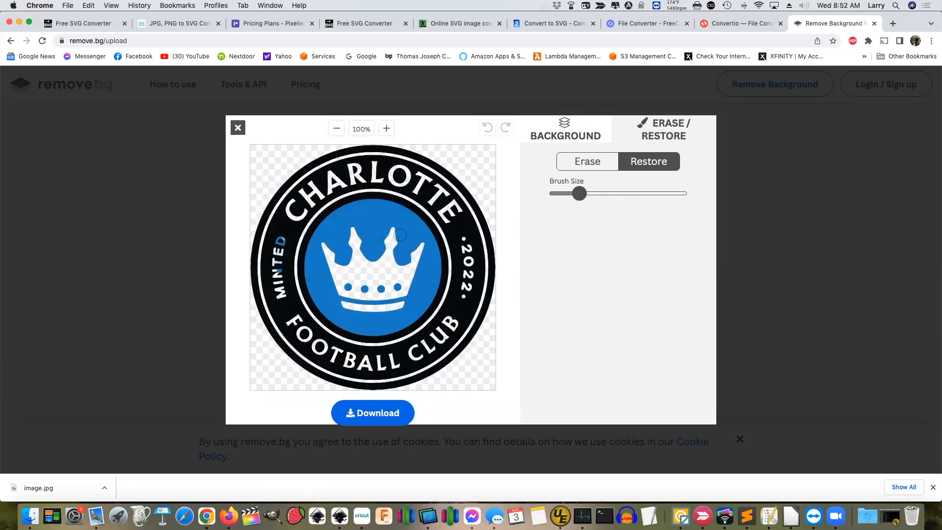
mouse_move(394, 221)
left_mouse_down()
mouse_move(380, 301)
mouse_move(354, 244)
mouse_move(348, 270)
mouse_move(338, 248)
left_mouse_up()
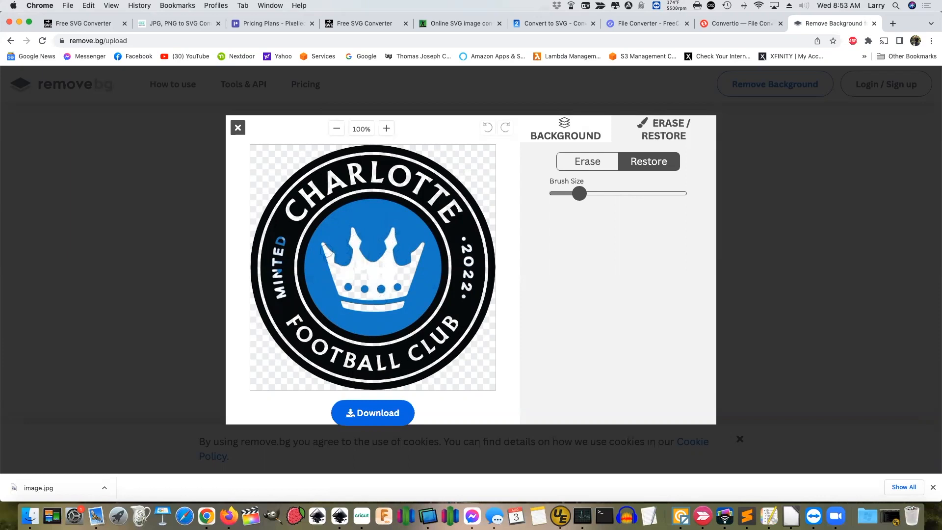
left_click_drag(345, 300, 405, 304)
Restore the MINTED and 2022 lettering with a larger brush, and close the editor, discarding the edits.
left_click_drag(581, 195, 617, 196)
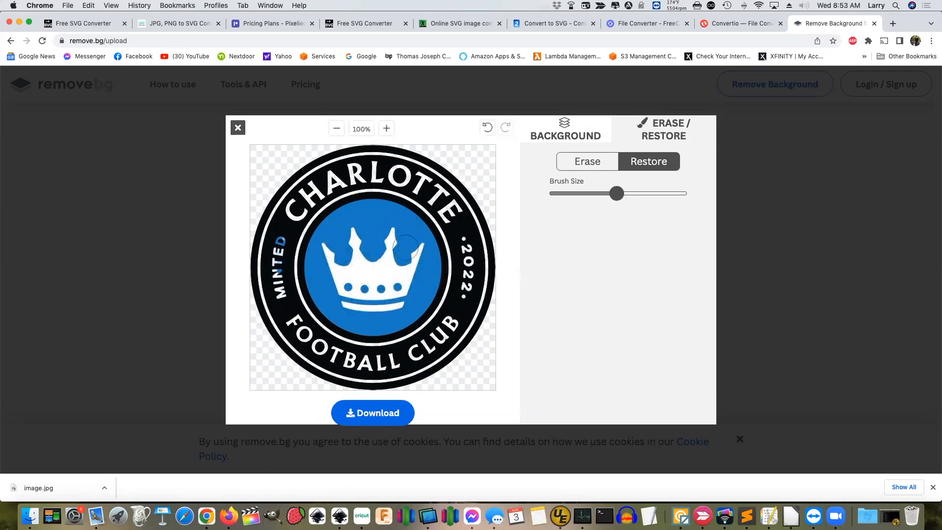
mouse_move(265, 236)
left_mouse_down()
mouse_move(277, 246)
mouse_move(280, 296)
left_mouse_up()
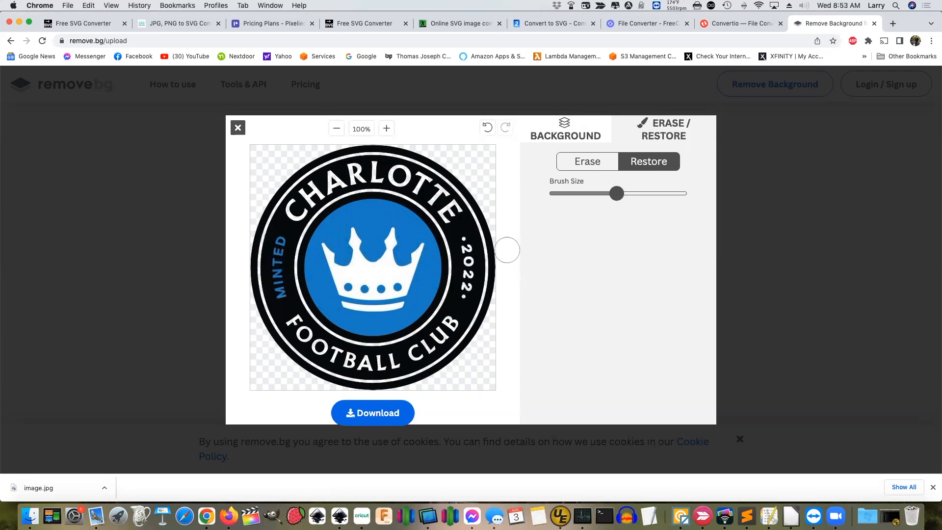
left_click_drag(467, 245, 467, 288)
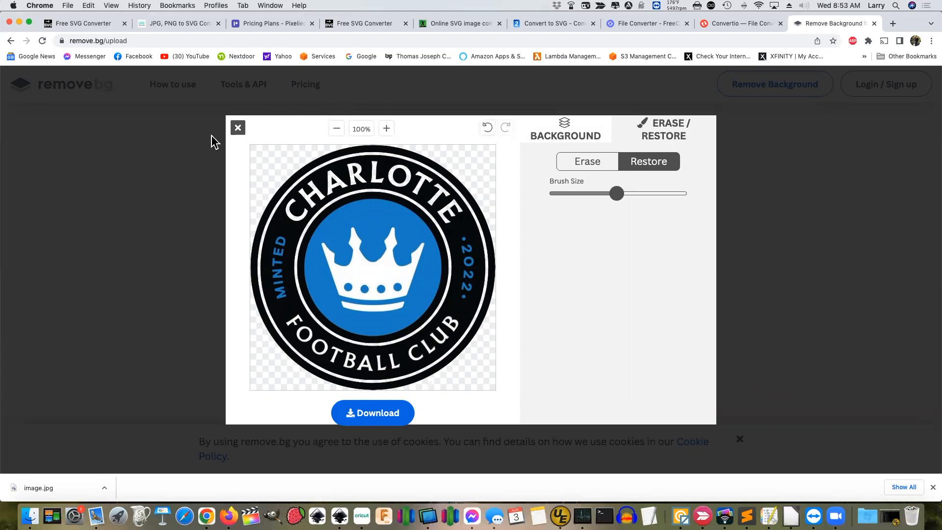
left_click(238, 128)
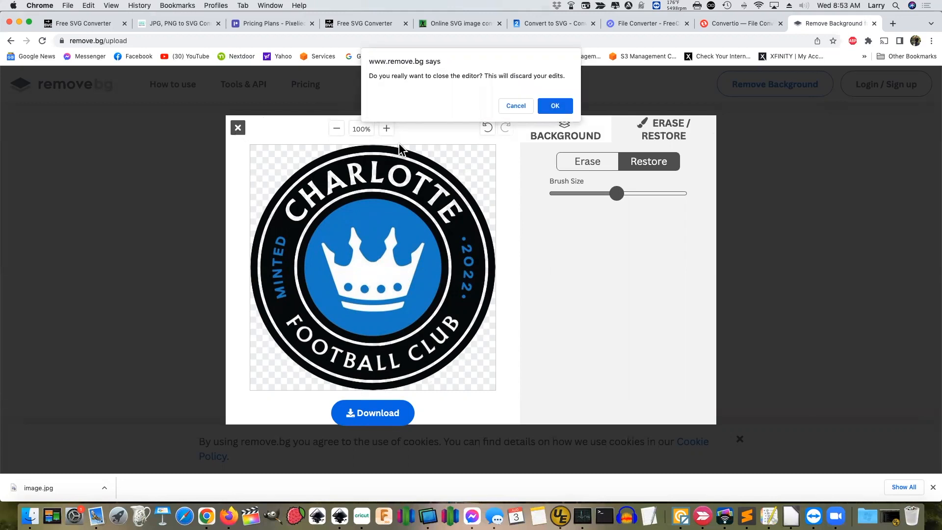
left_click(564, 104)
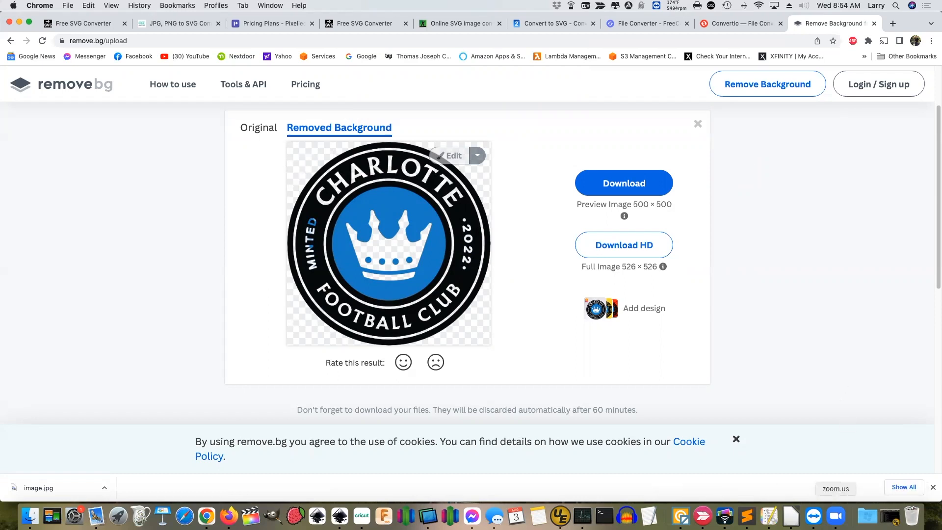
left_click(836, 515)
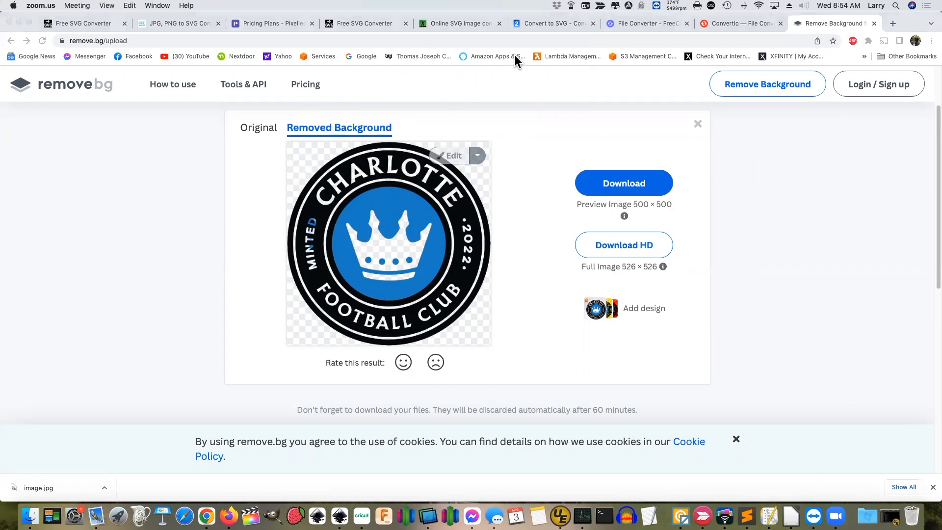
left_click(537, 16)
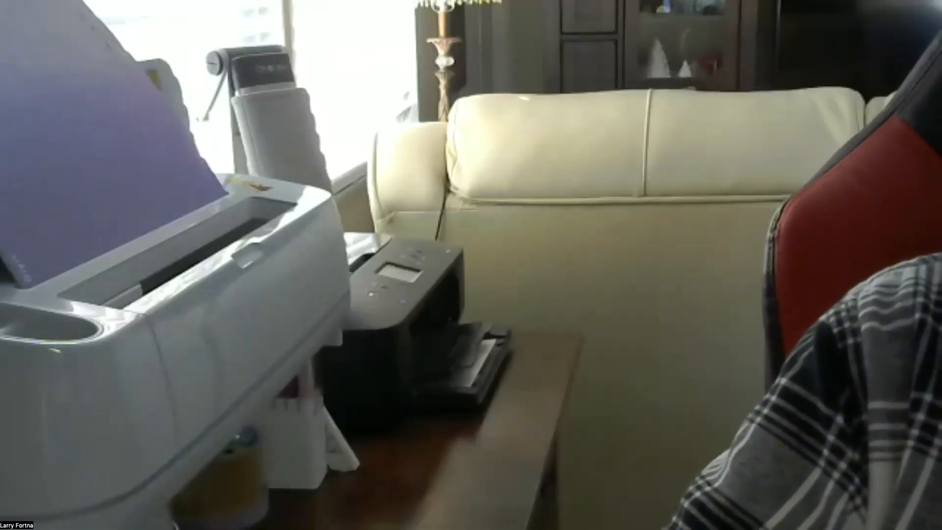